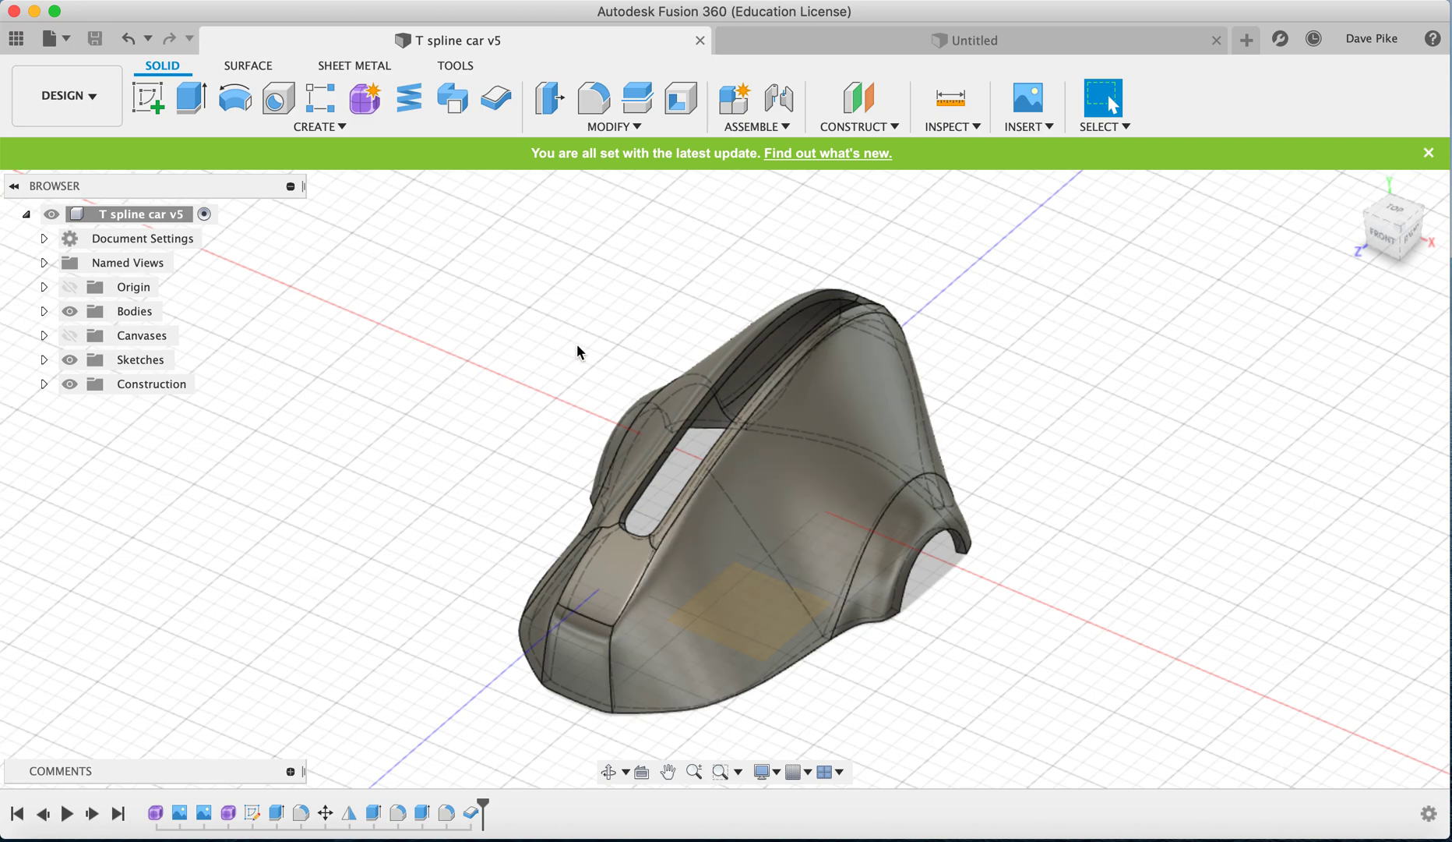
Switch to the untitled design and insert car F.jpg from the computer as a canvas on the XY plane.
{"action": "left_click", "coordinate": [909, 46]}
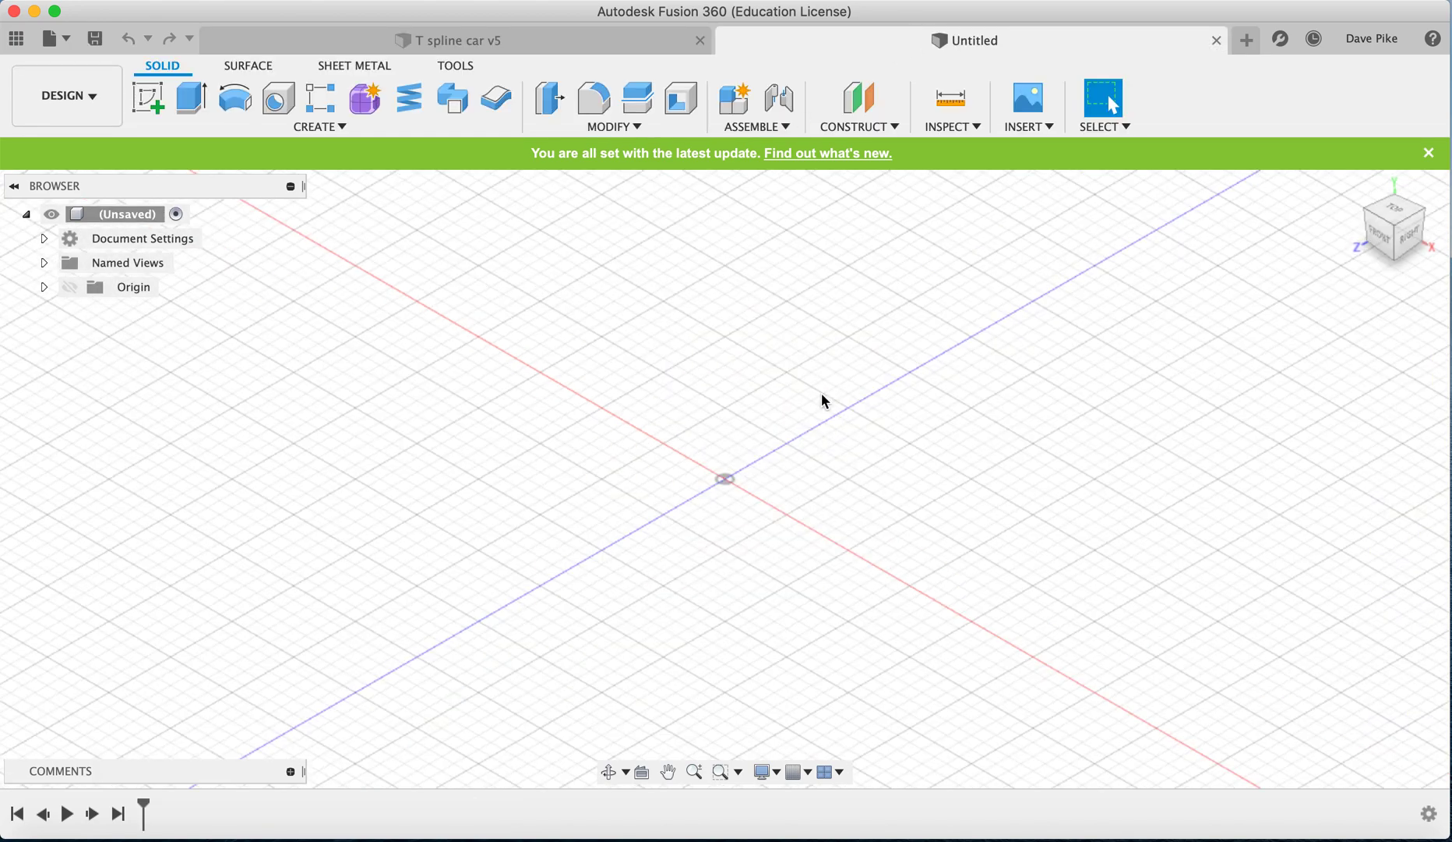
{"action": "left_click", "coordinate": [1033, 128]}
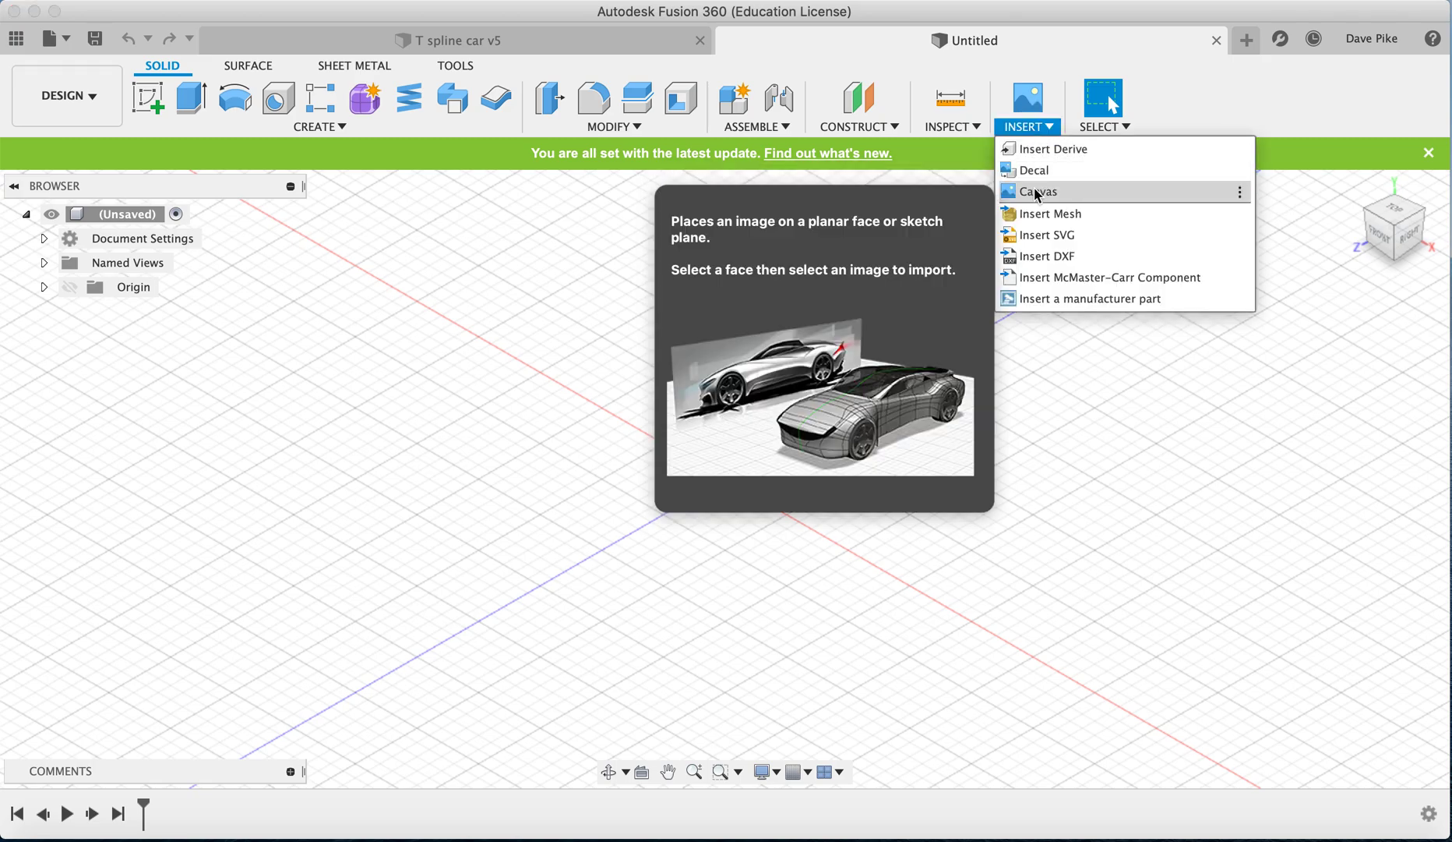
{"action": "left_click", "coordinate": [1037, 193]}
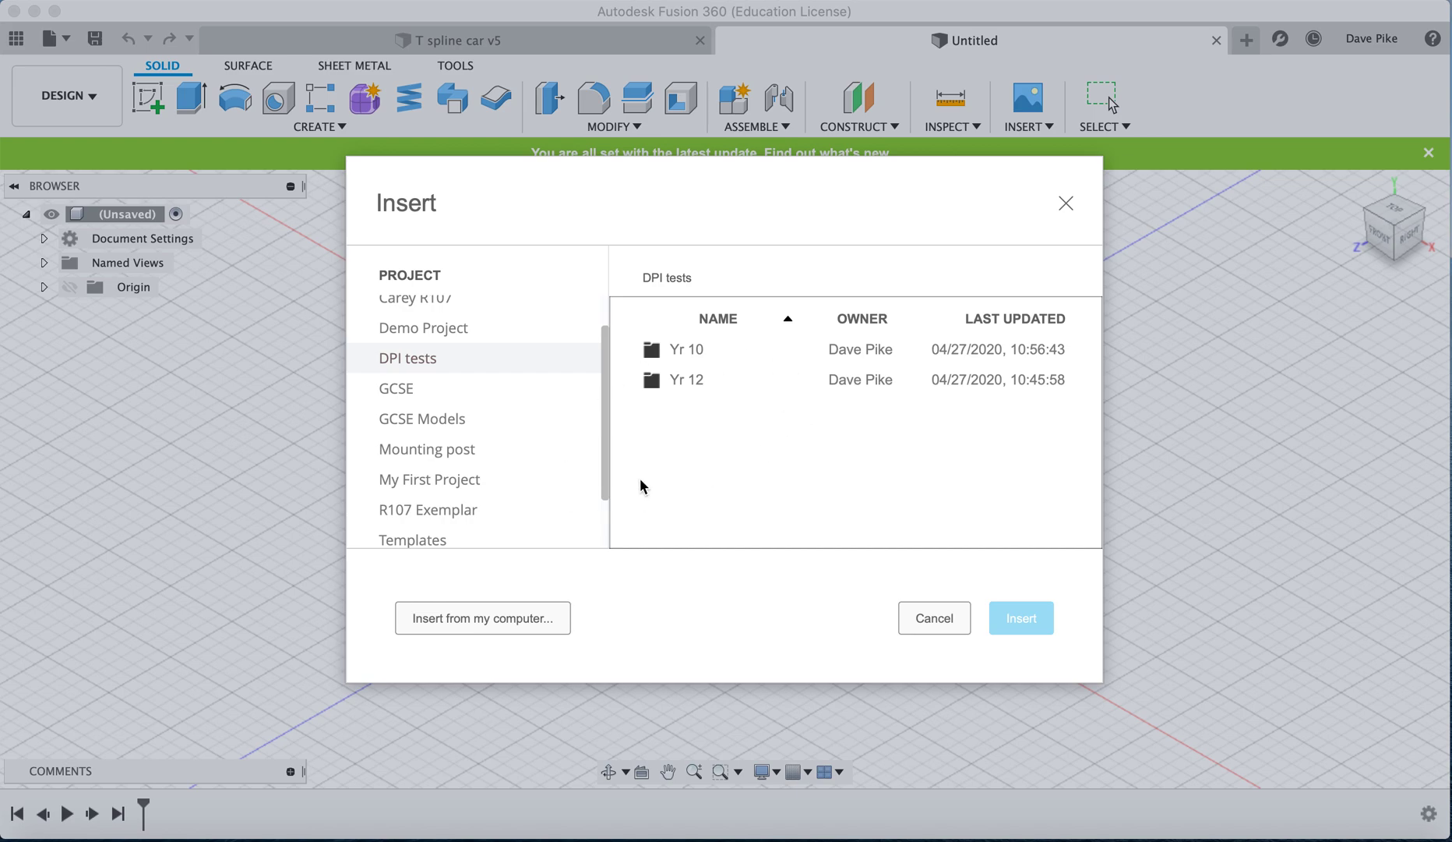
{"action": "left_click", "coordinate": [527, 618]}
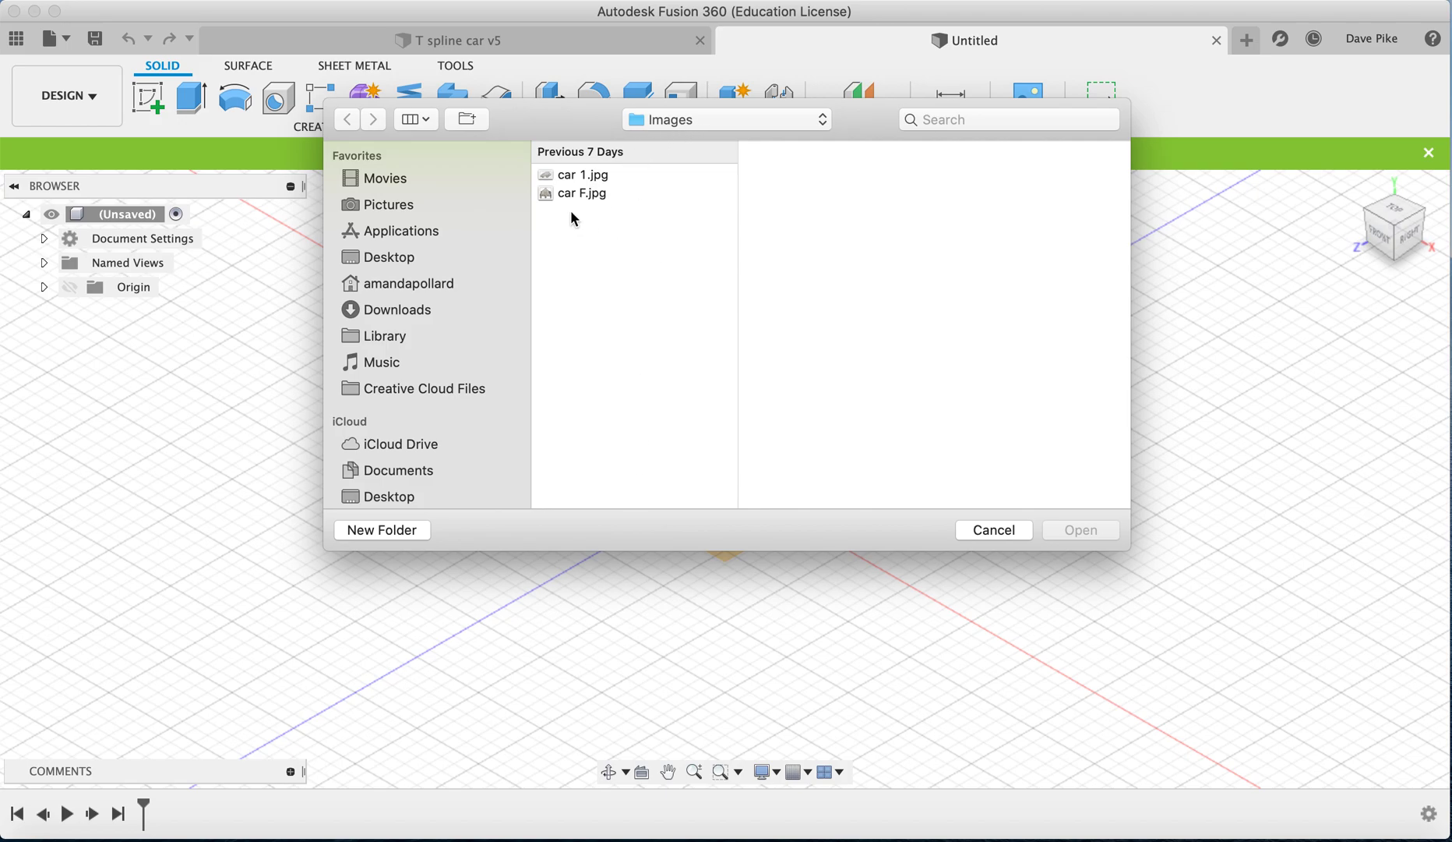
{"action": "left_click", "coordinate": [578, 177]}
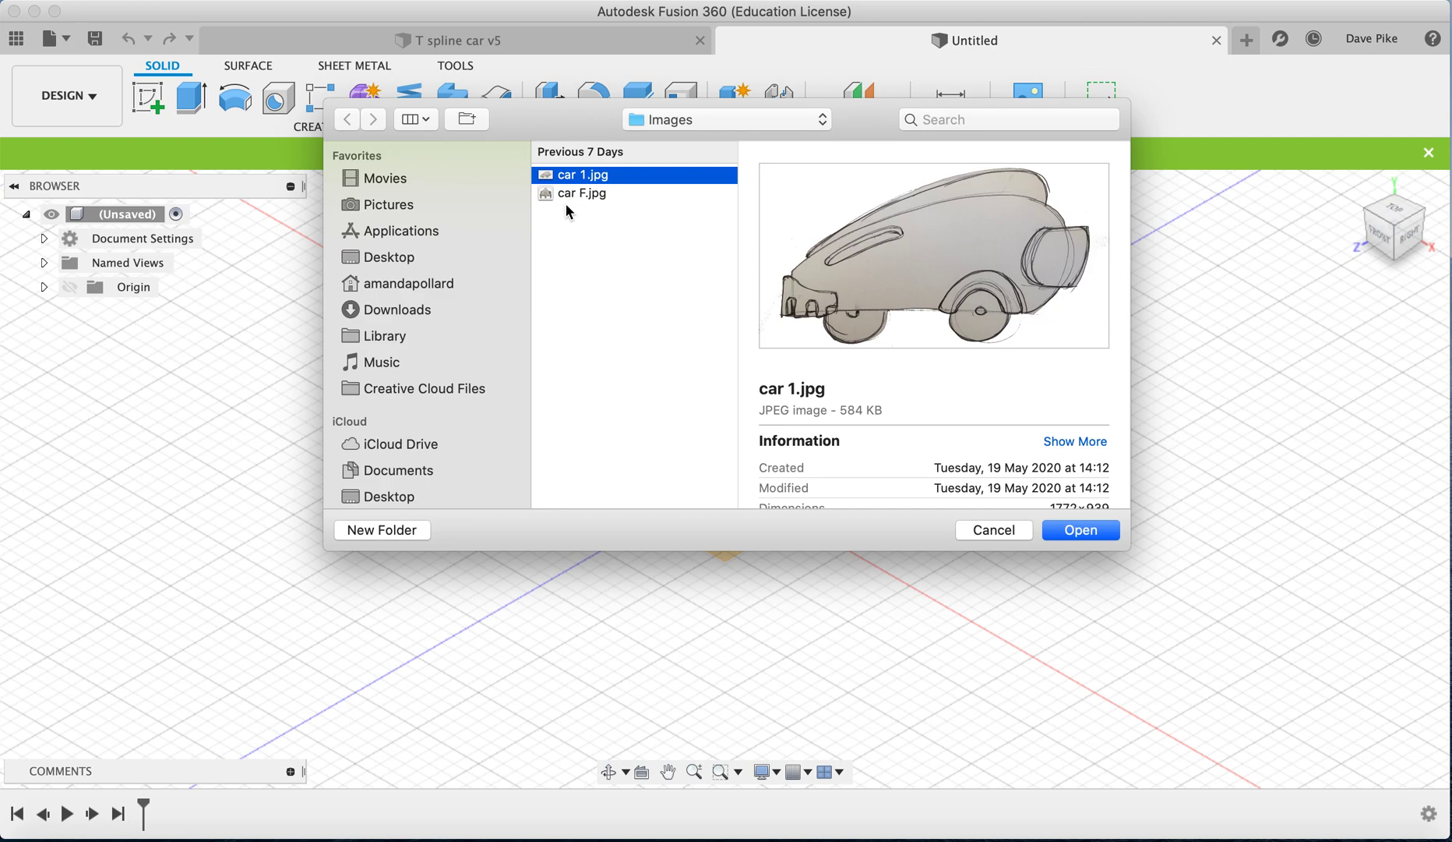
{"action": "left_click", "coordinate": [566, 194]}
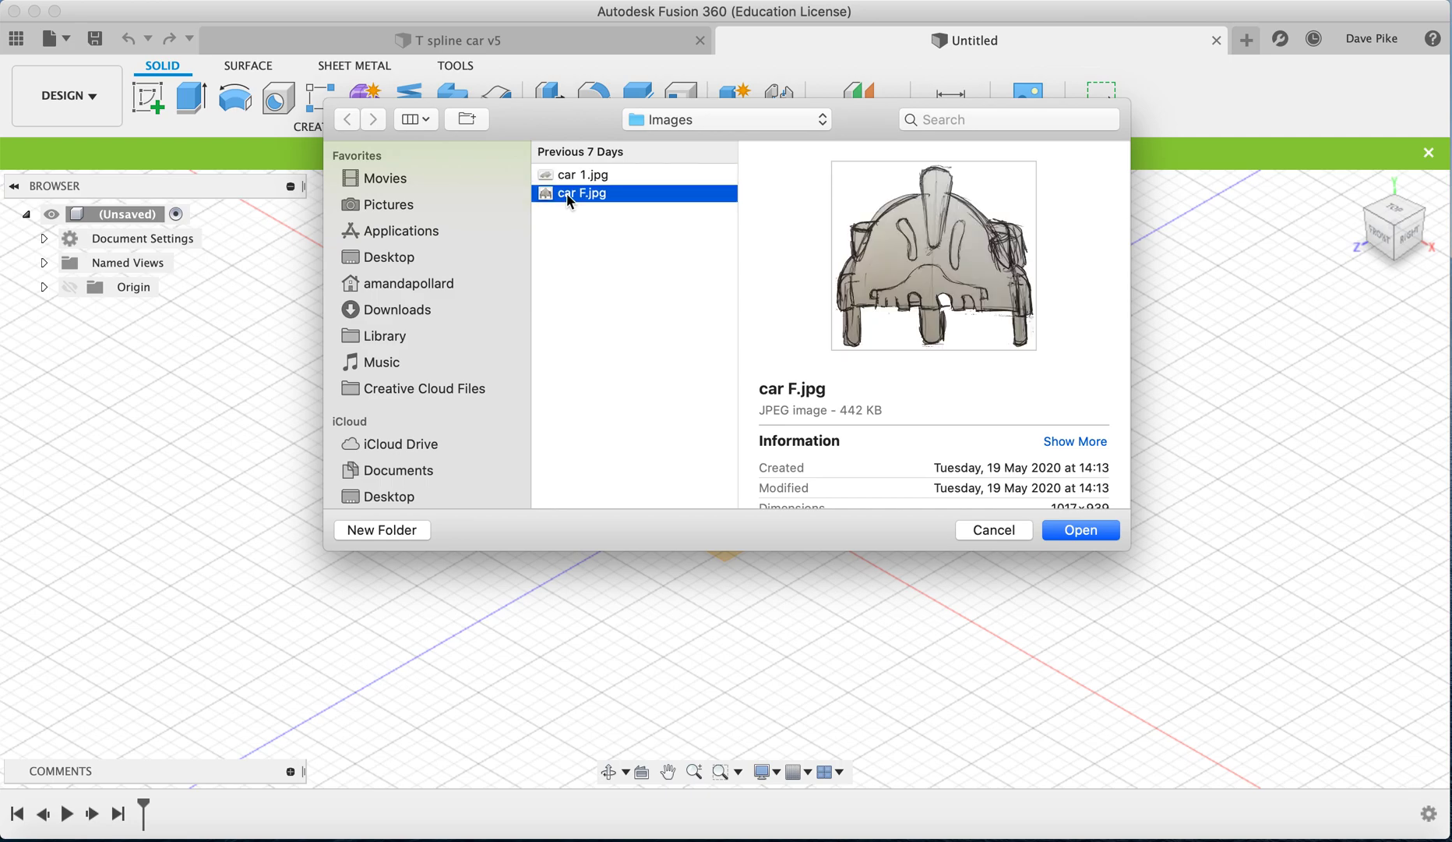
{"action": "left_click", "coordinate": [578, 178]}
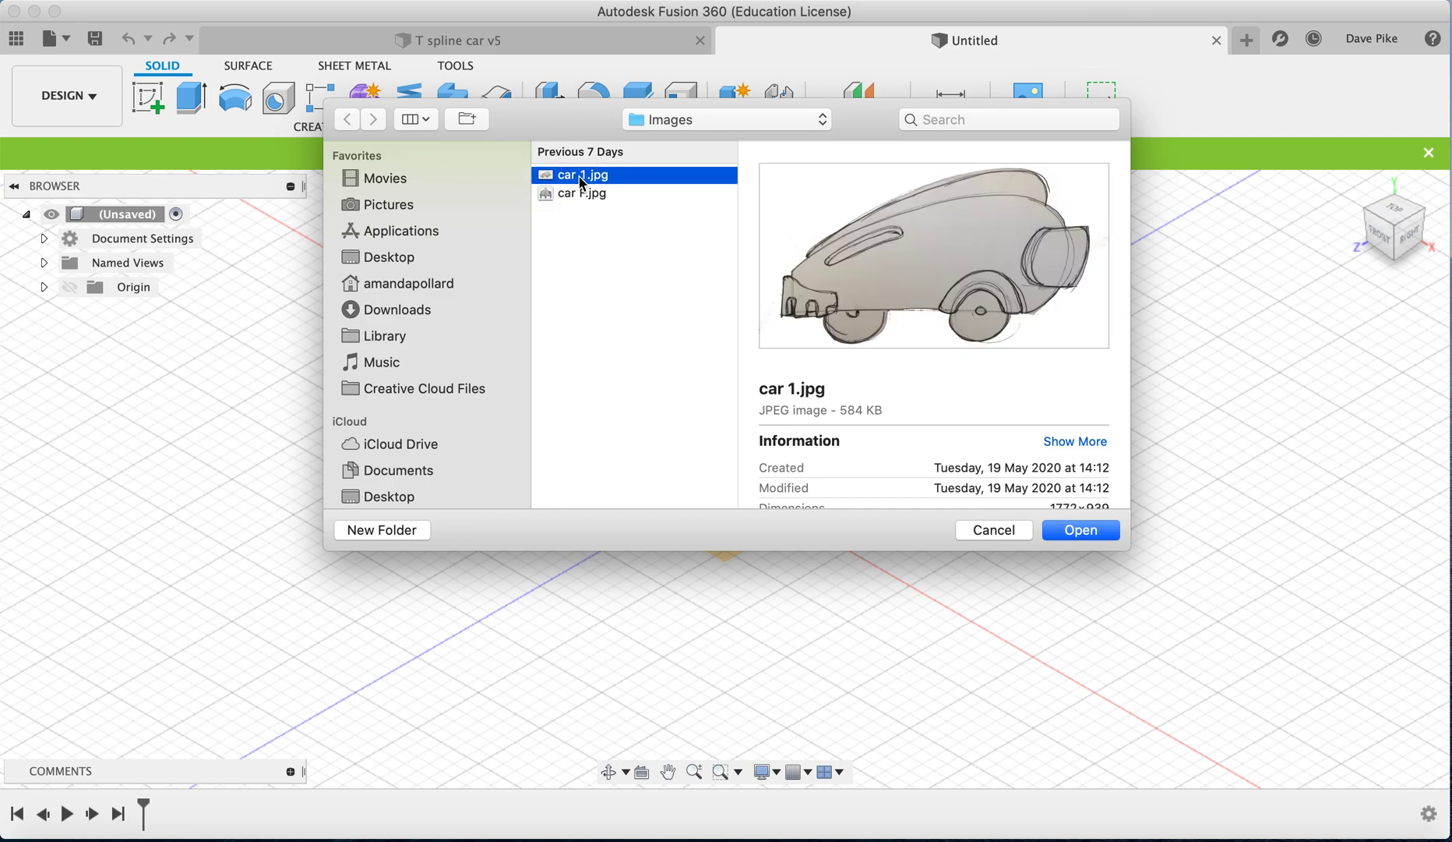
{"action": "left_click", "coordinate": [579, 197]}
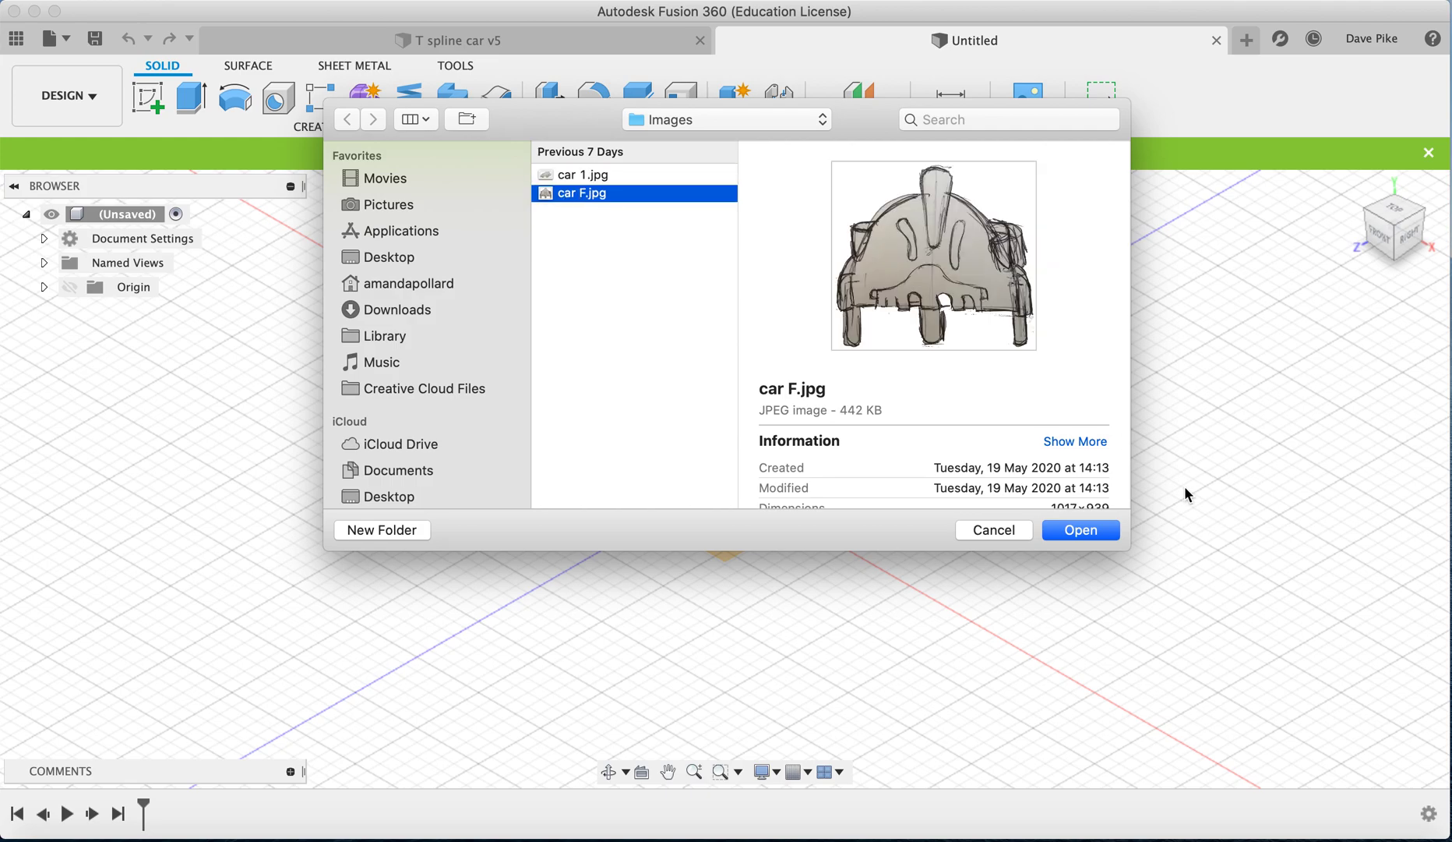
{"action": "left_click", "coordinate": [1106, 533]}
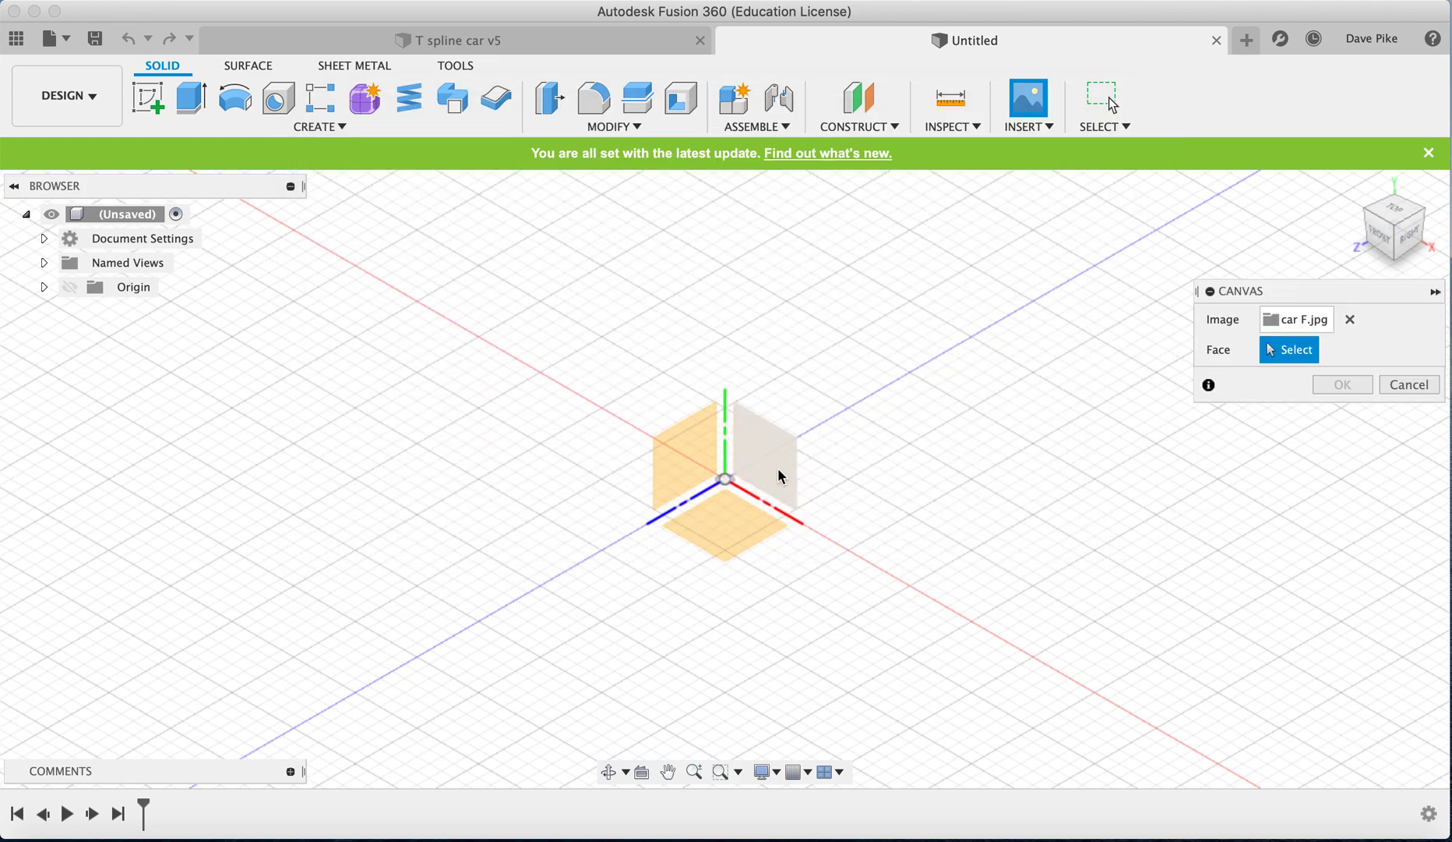
{"action": "left_click", "coordinate": [777, 472]}
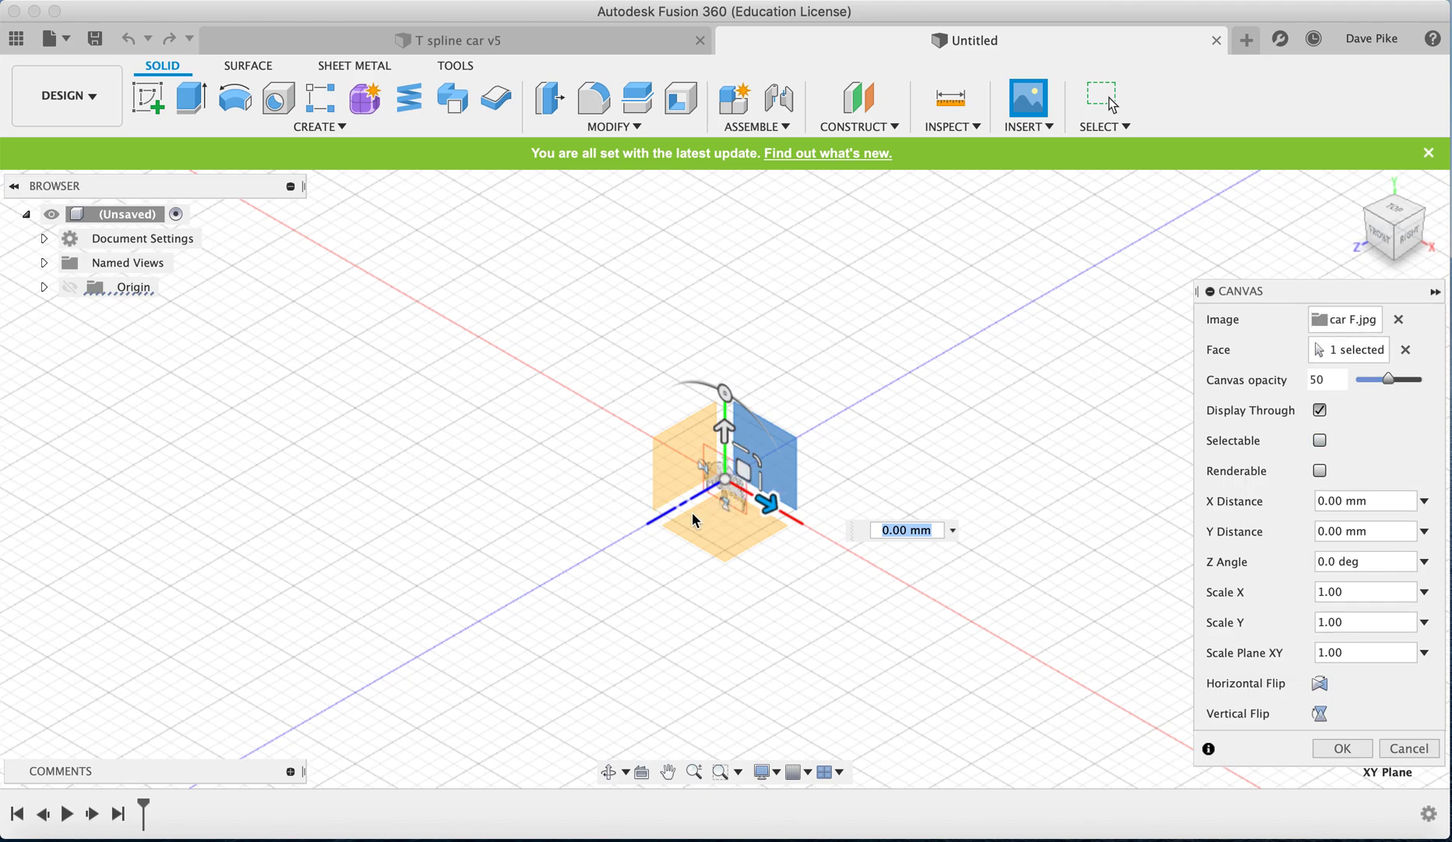
{"action": "left_click", "coordinate": [1339, 746]}
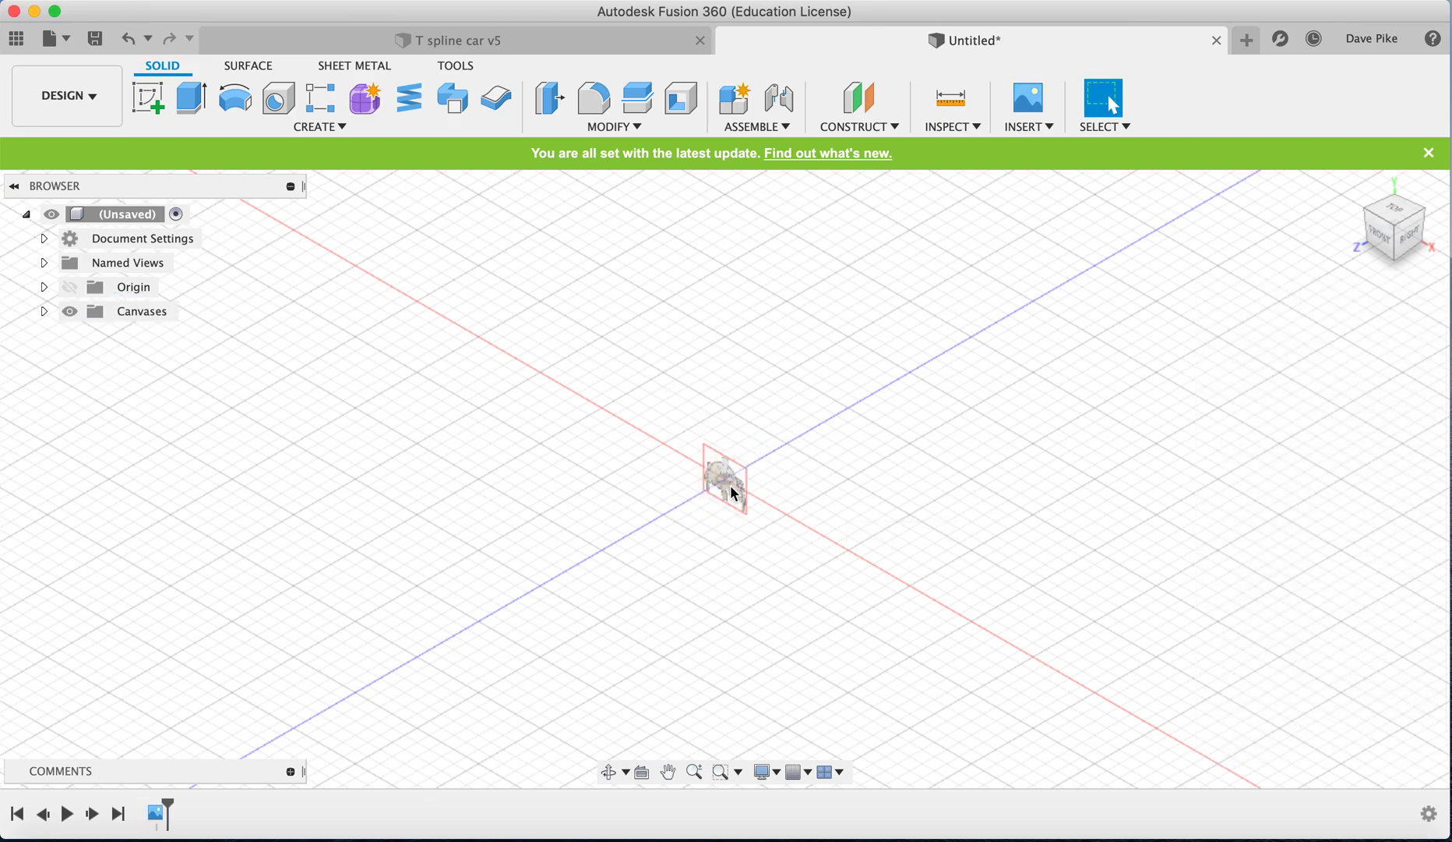
Insert car 1.jpg from the computer as a second canvas on the YZ plane.
{"action": "left_click", "coordinate": [1377, 237]}
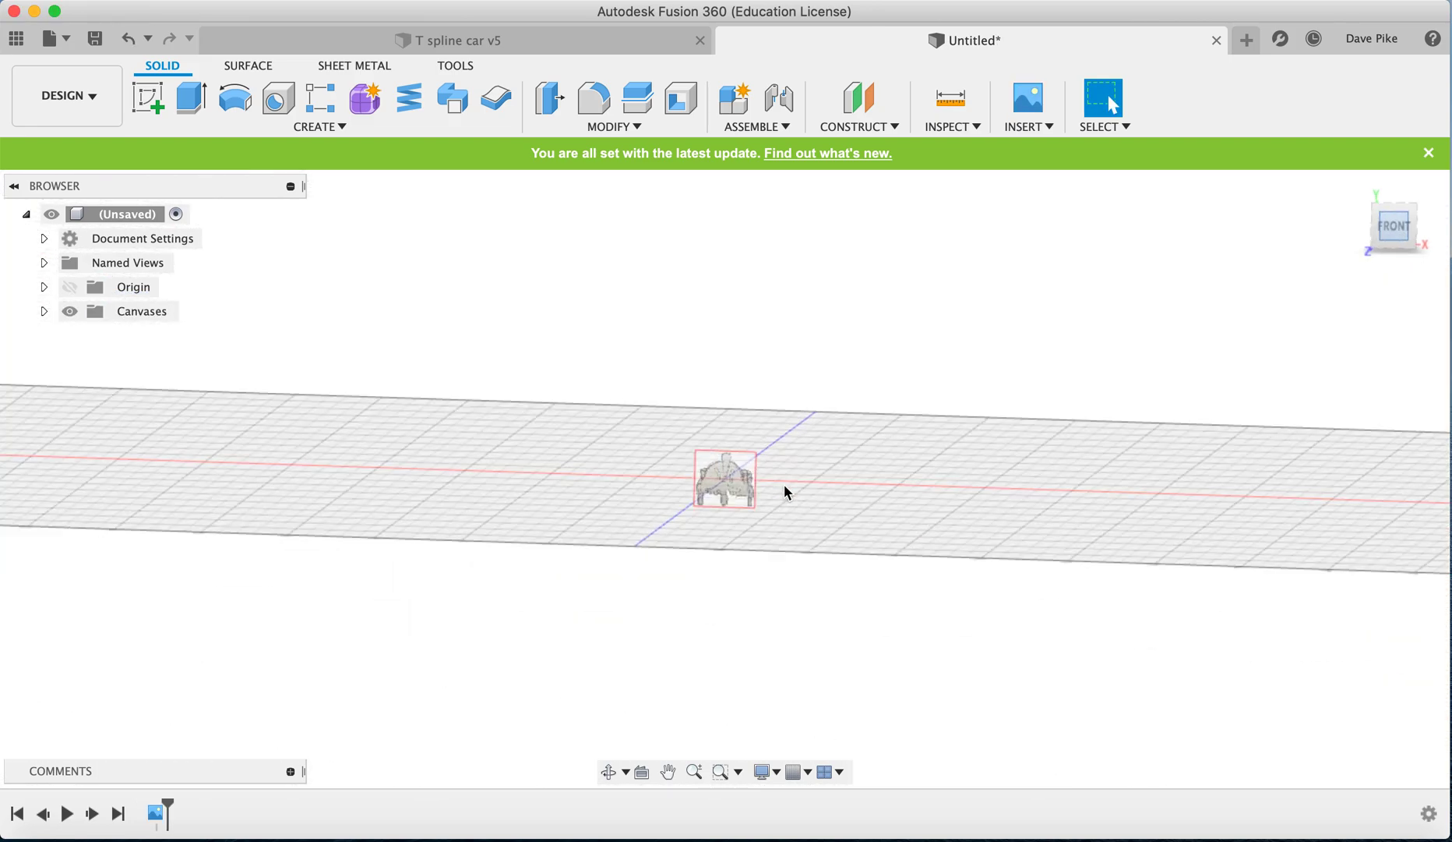
{"action": "scroll", "coordinate": [715, 493], "scroll_direction": "up", "scroll_amount": 5}
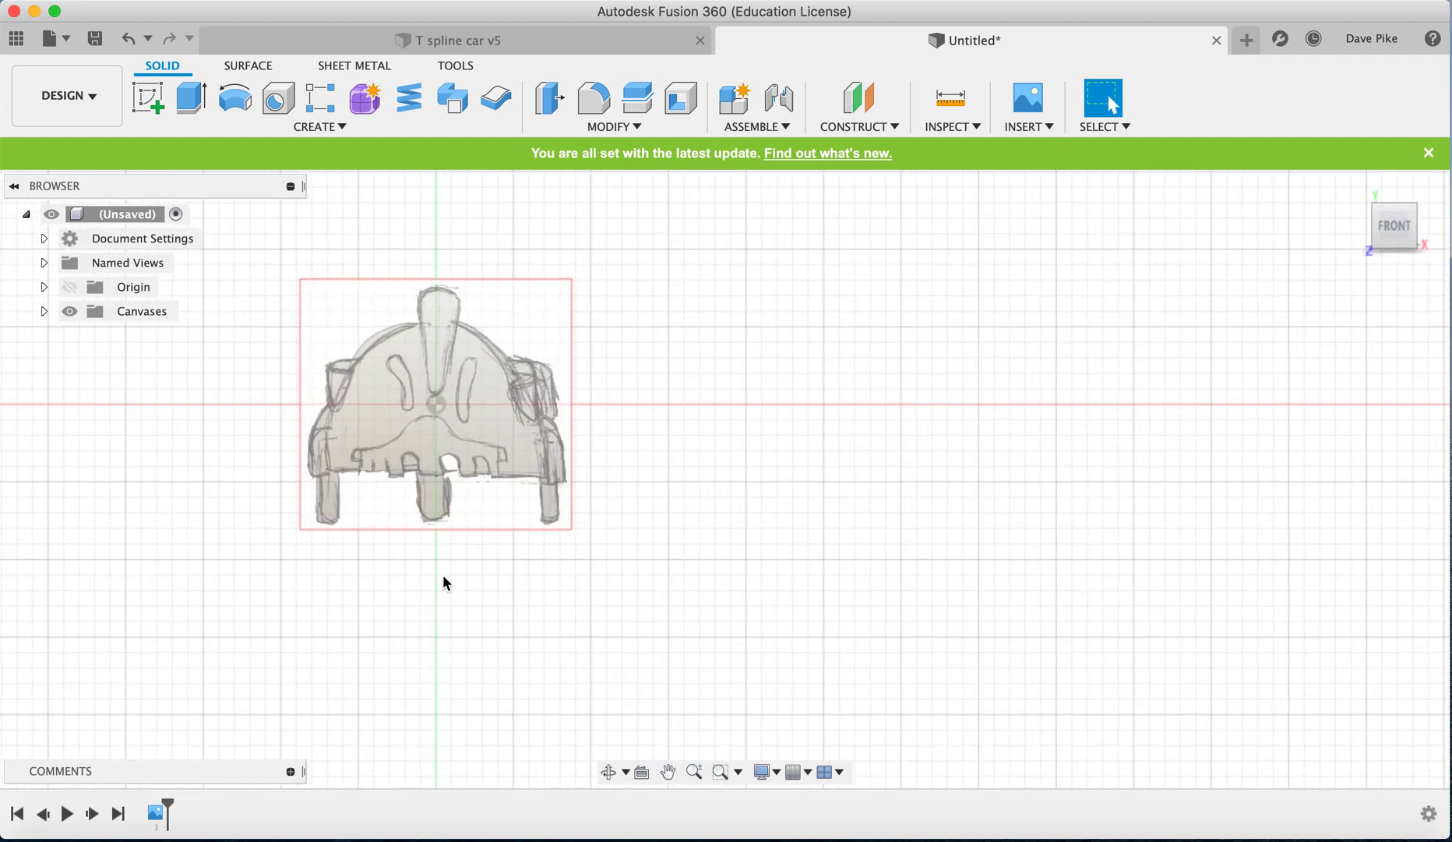
{"action": "middle_click_drag", "start_coordinate": [456, 425], "coordinate": [595, 428]}
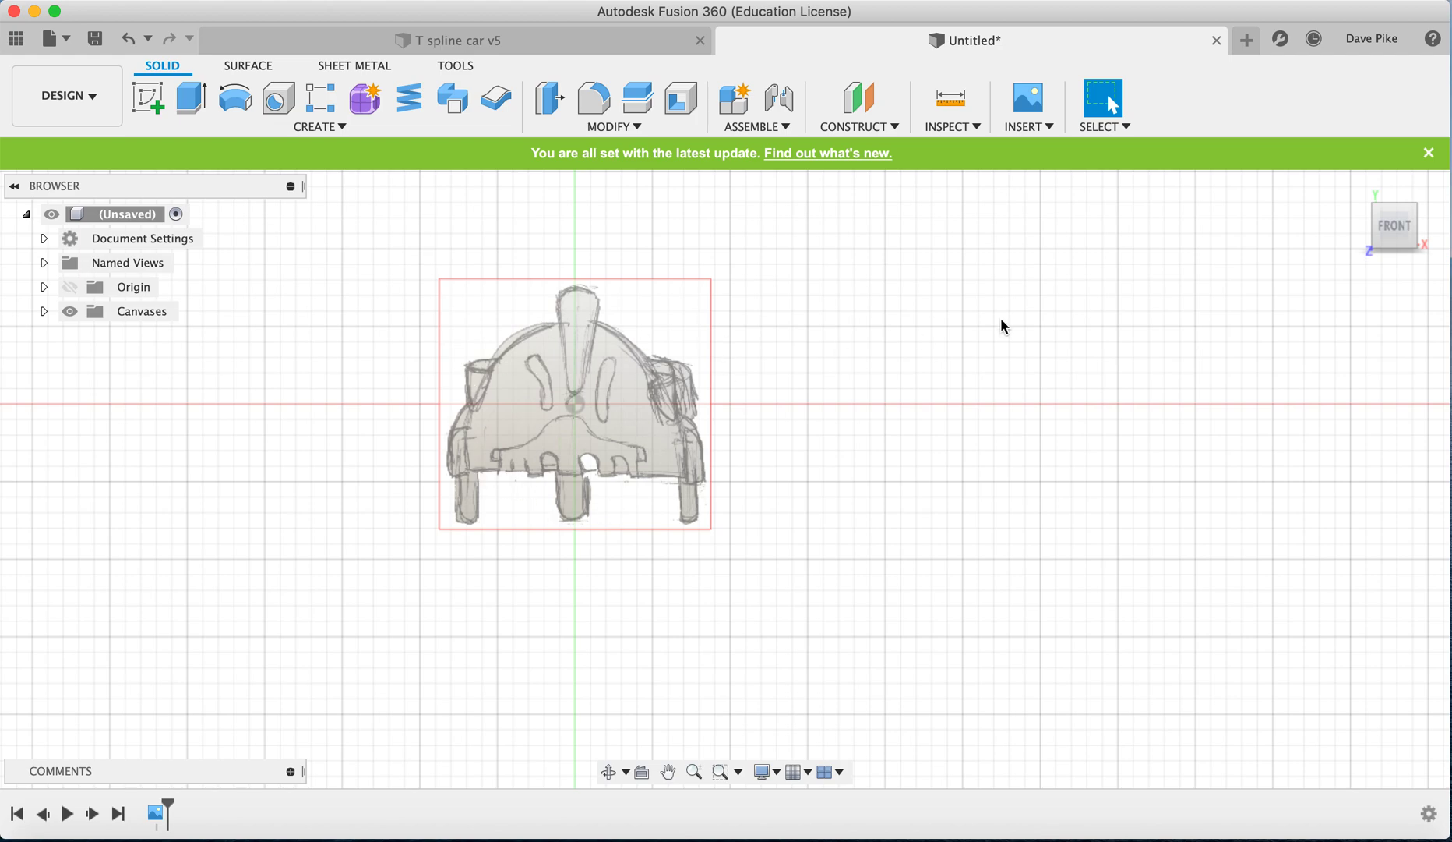
{"action": "left_click", "coordinate": [1357, 187]}
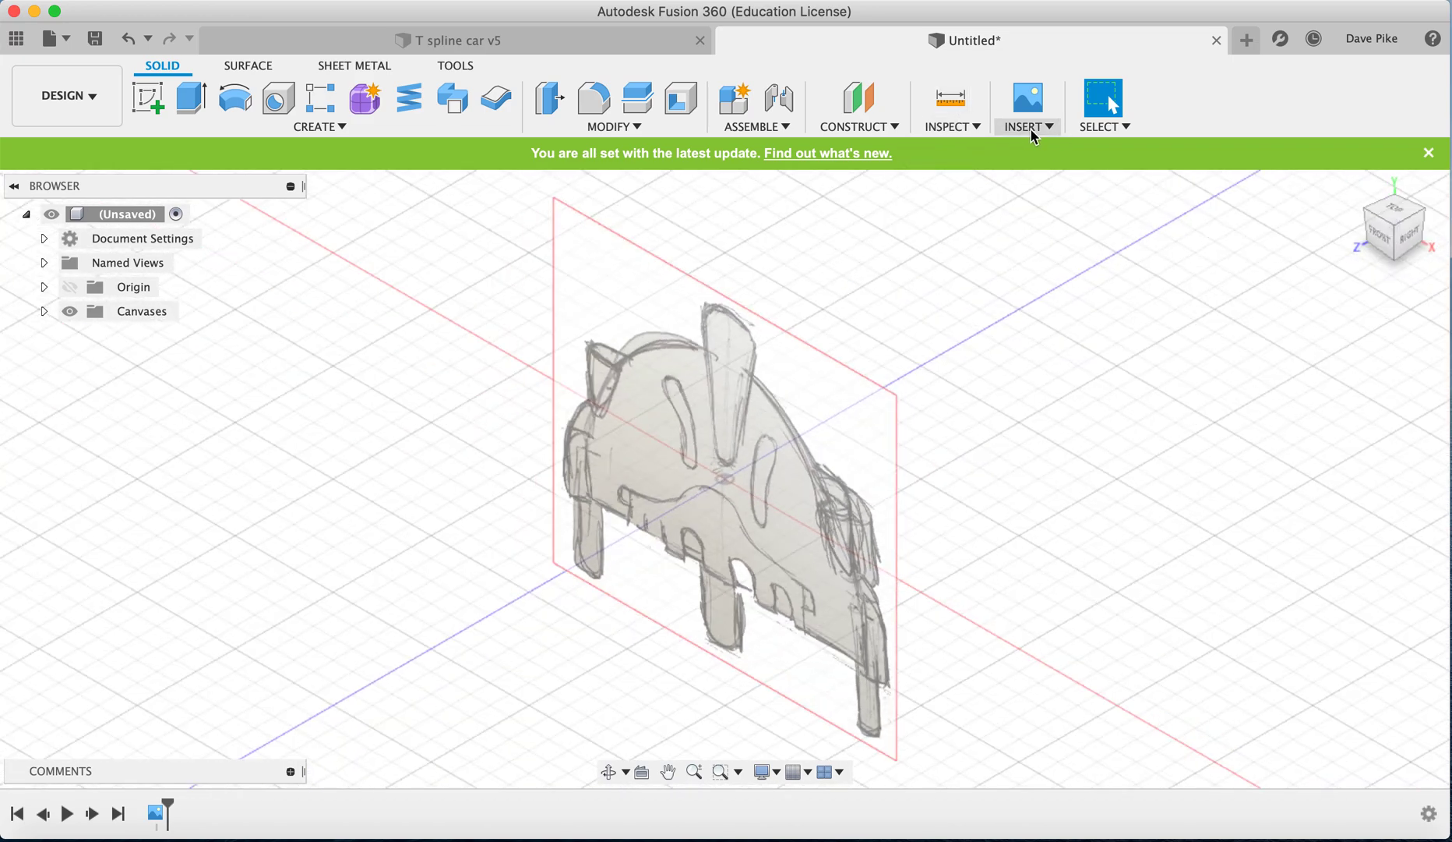
{"action": "left_click", "coordinate": [1032, 128]}
{"action": "left_click", "coordinate": [1037, 170]}
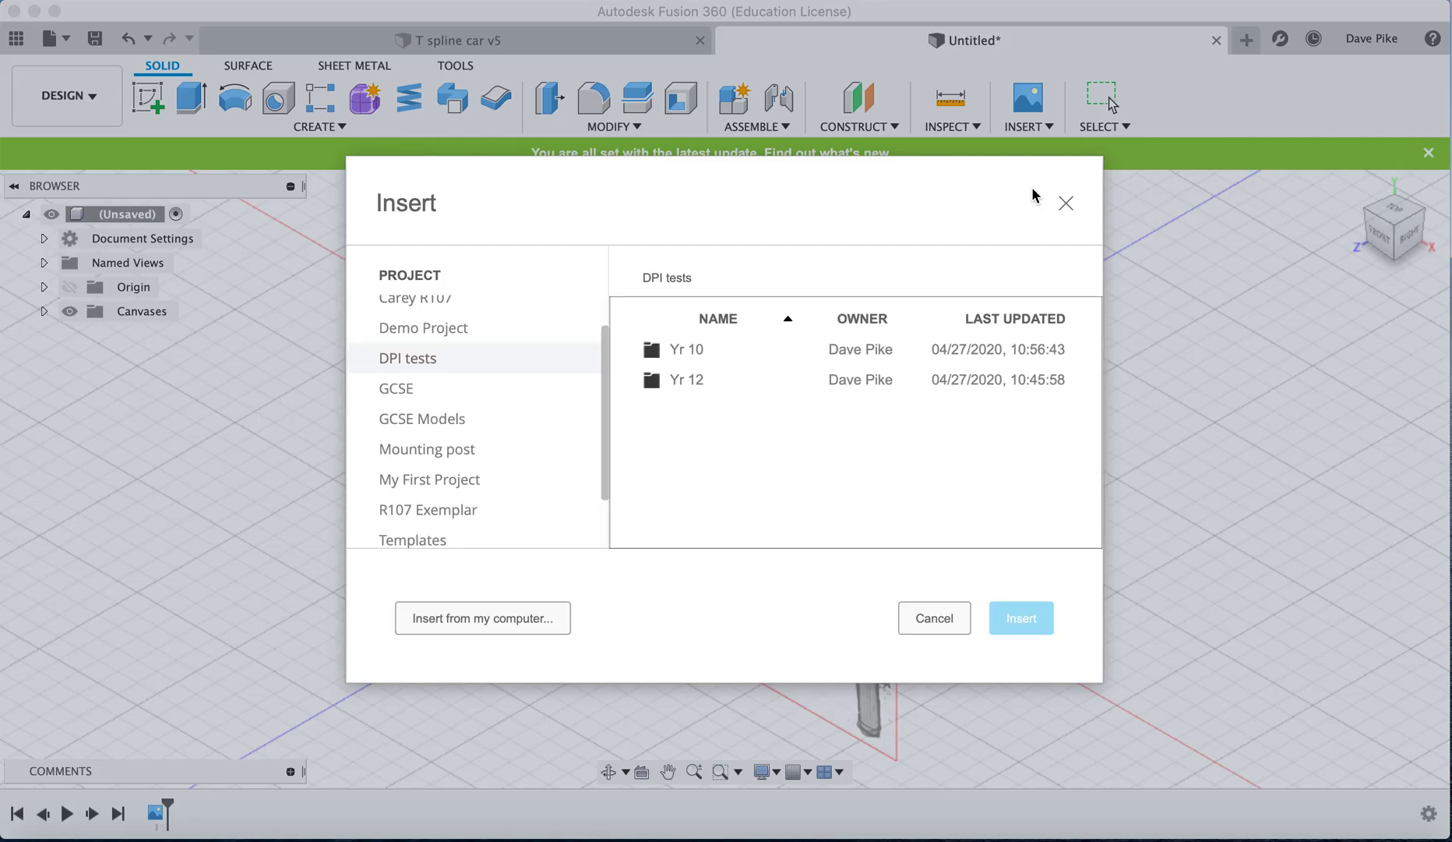
{"action": "left_click", "coordinate": [495, 610]}
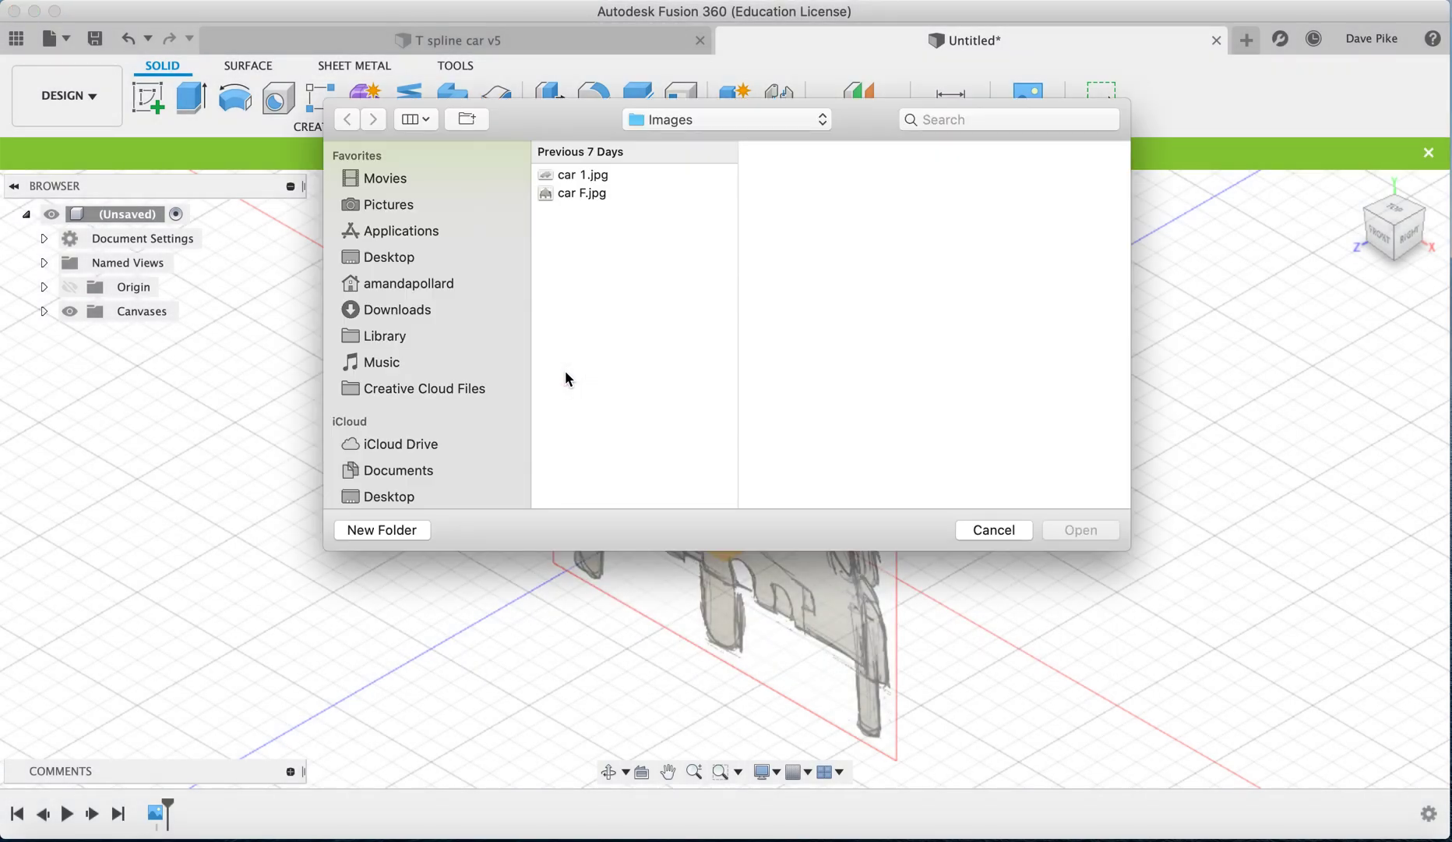
{"action": "left_click", "coordinate": [586, 174]}
{"action": "left_click", "coordinate": [1081, 530]}
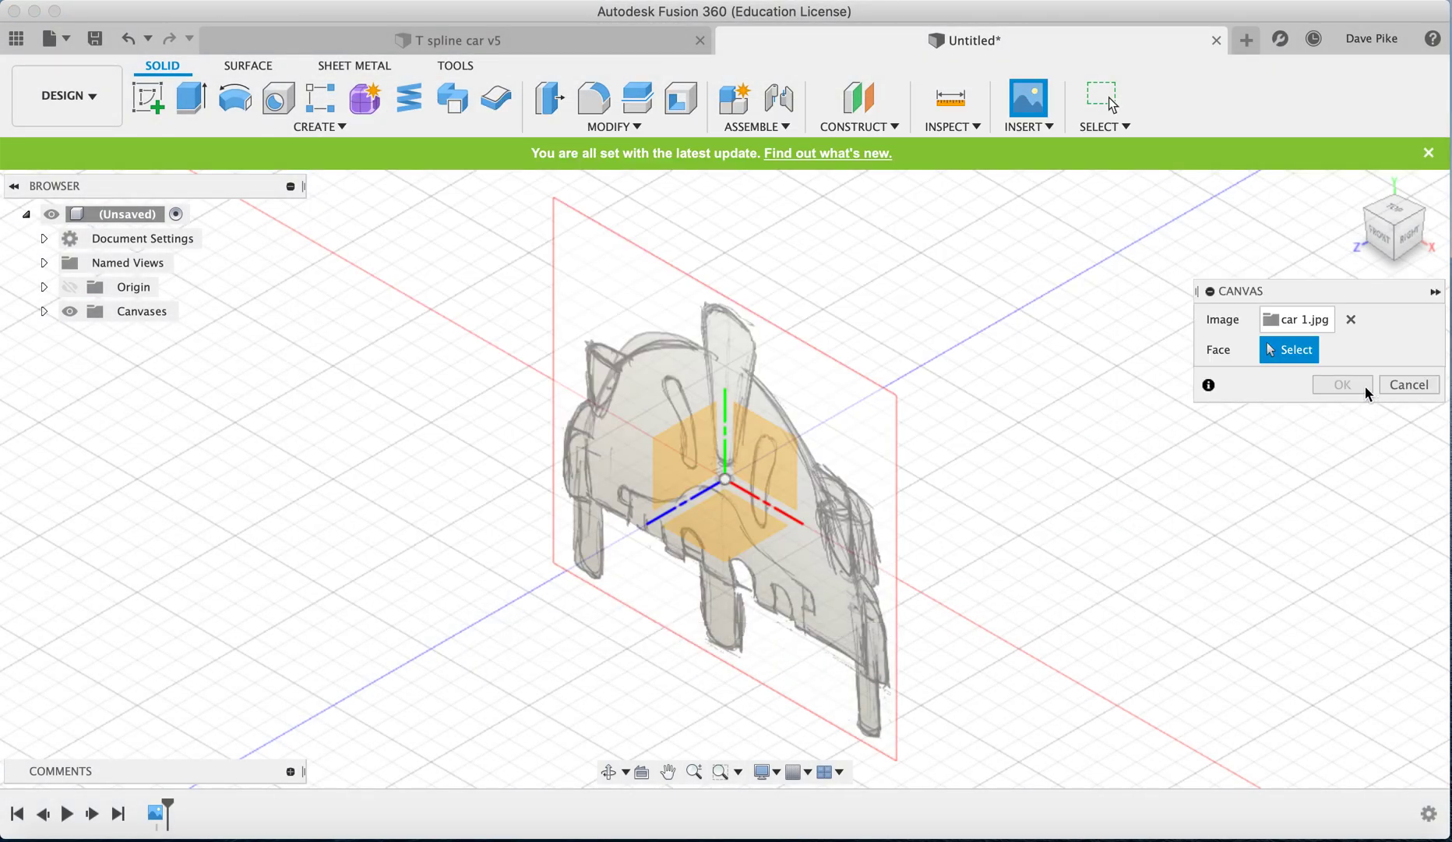
{"action": "scroll", "coordinate": [1051, 561], "scroll_direction": "down", "scroll_amount": 5}
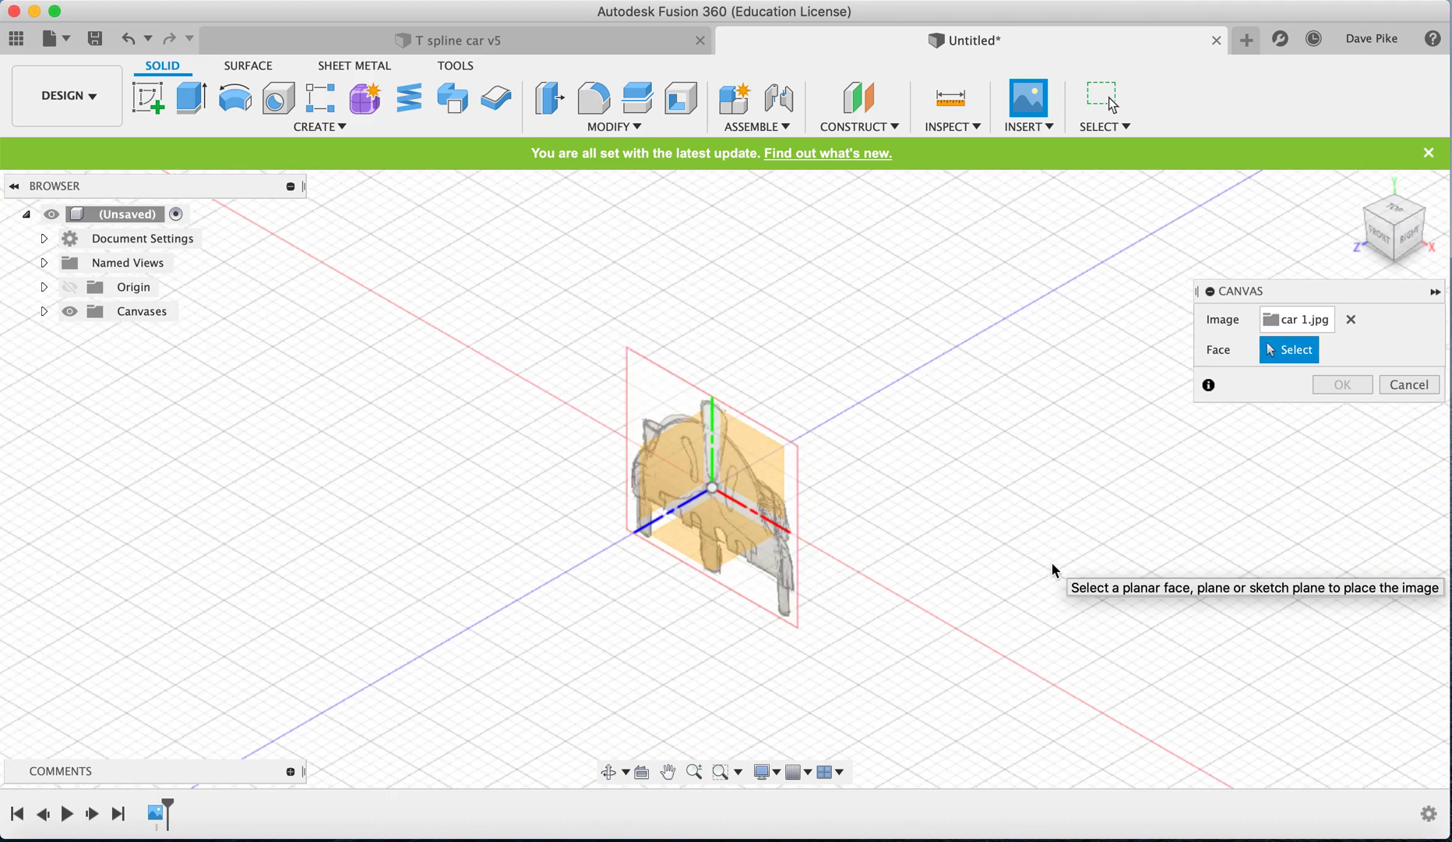
{"action": "left_click", "coordinate": [653, 484]}
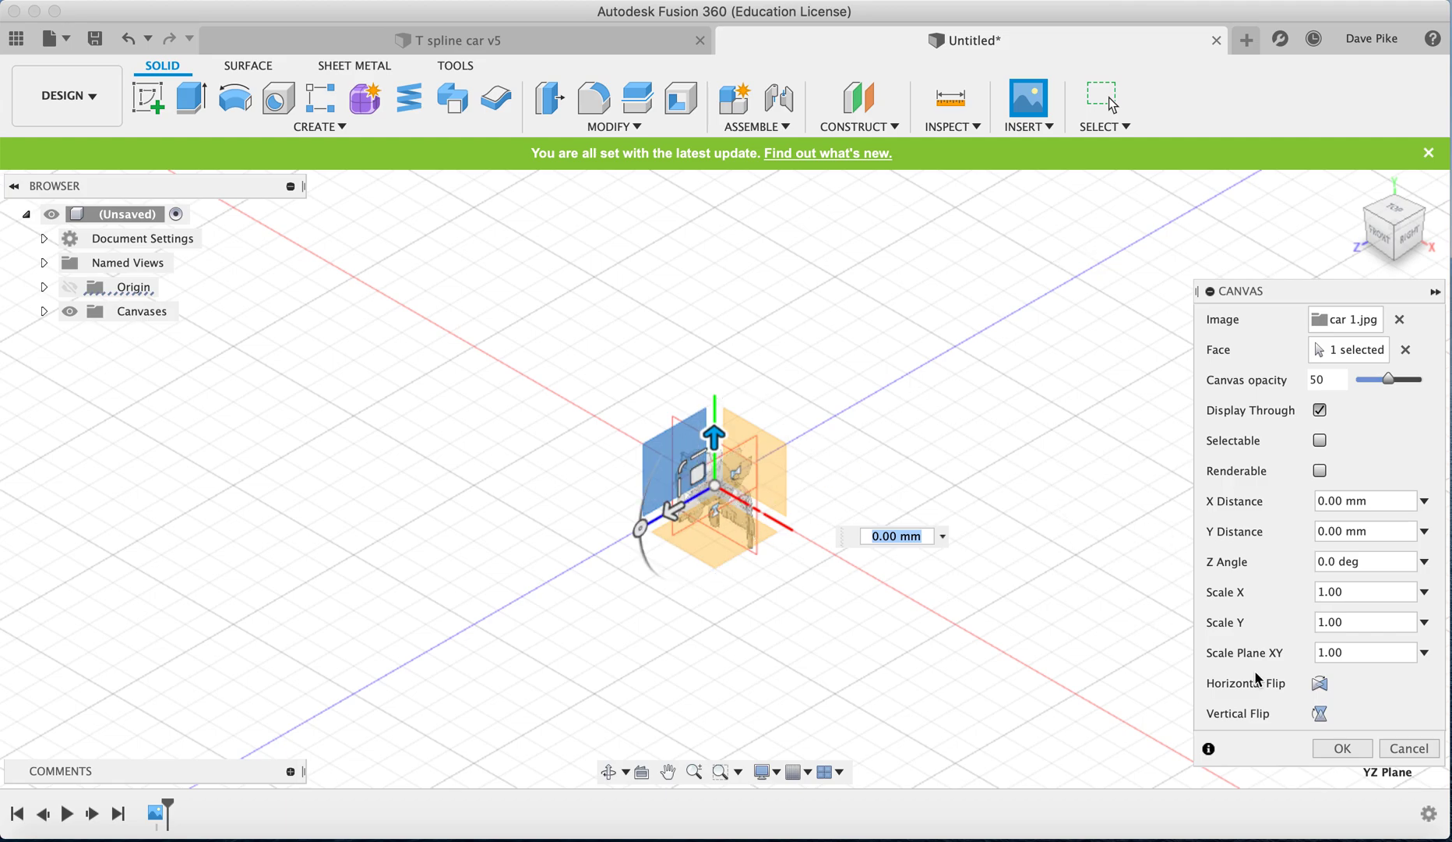
{"action": "left_click", "coordinate": [1362, 750]}
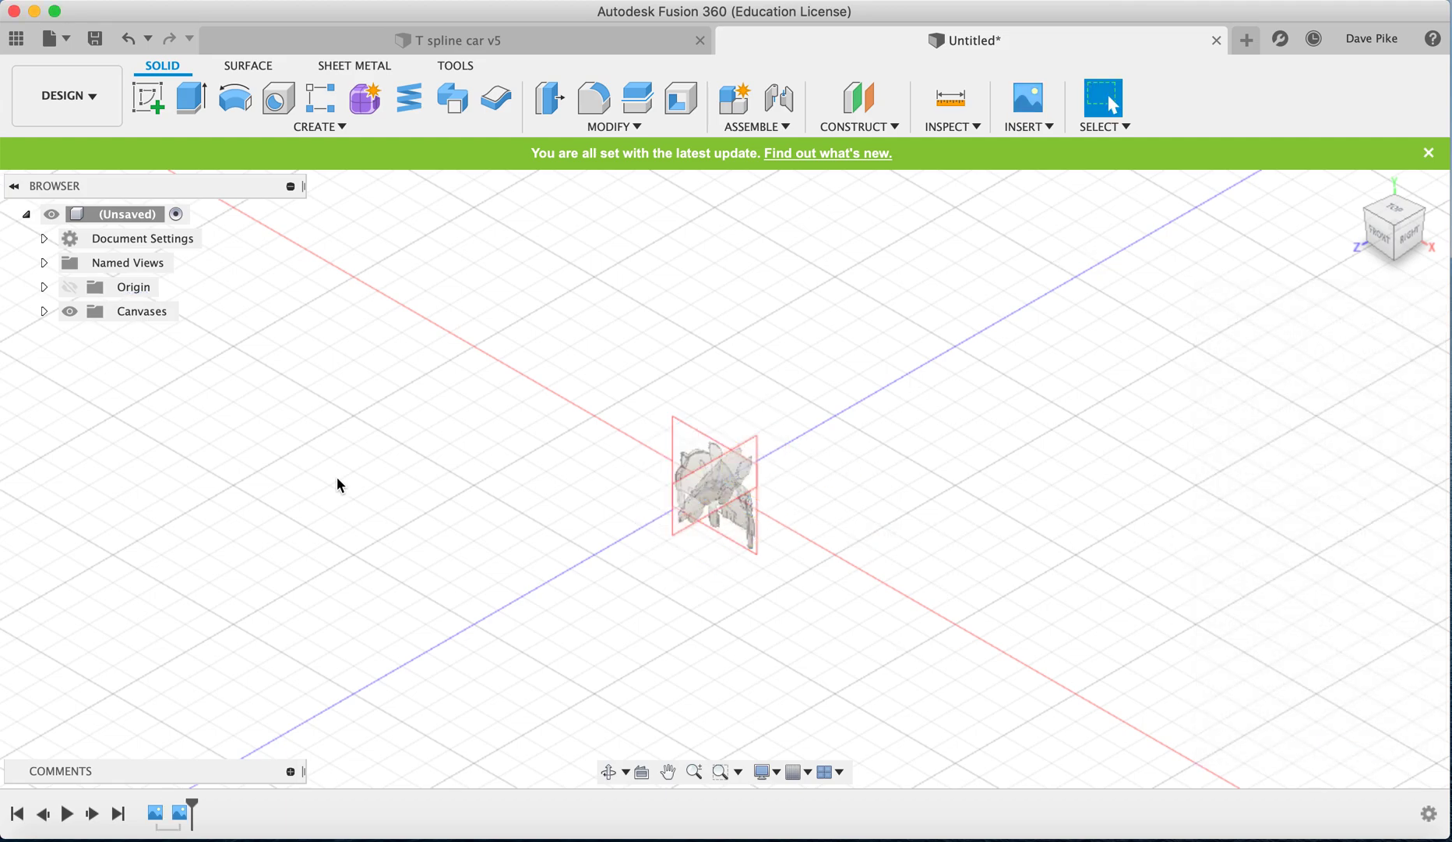
Expand the canvas list and toggle the visibility of car F, car 1 and the whole folder off and on.
{"action": "left_click", "coordinate": [44, 312]}
{"action": "left_click", "coordinate": [87, 336]}
{"action": "left_click", "coordinate": [88, 339]}
{"action": "left_click", "coordinate": [91, 361]}
{"action": "left_click", "coordinate": [91, 362]}
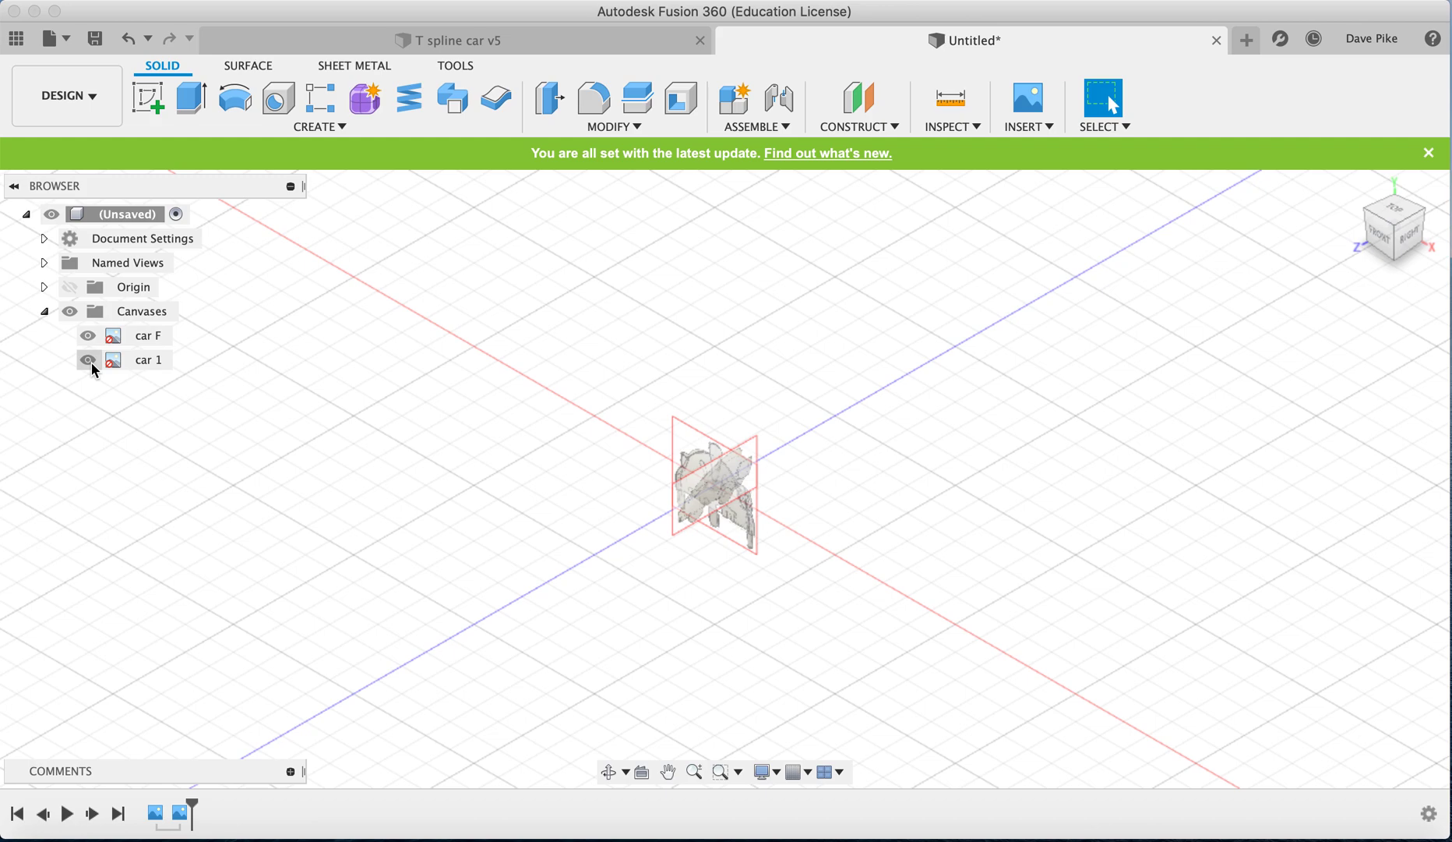
{"action": "left_click", "coordinate": [74, 311]}
{"action": "left_click", "coordinate": [74, 311]}
Create a new form, dismiss the update notice and hide the car F canvas.
{"action": "left_click", "coordinate": [365, 99]}
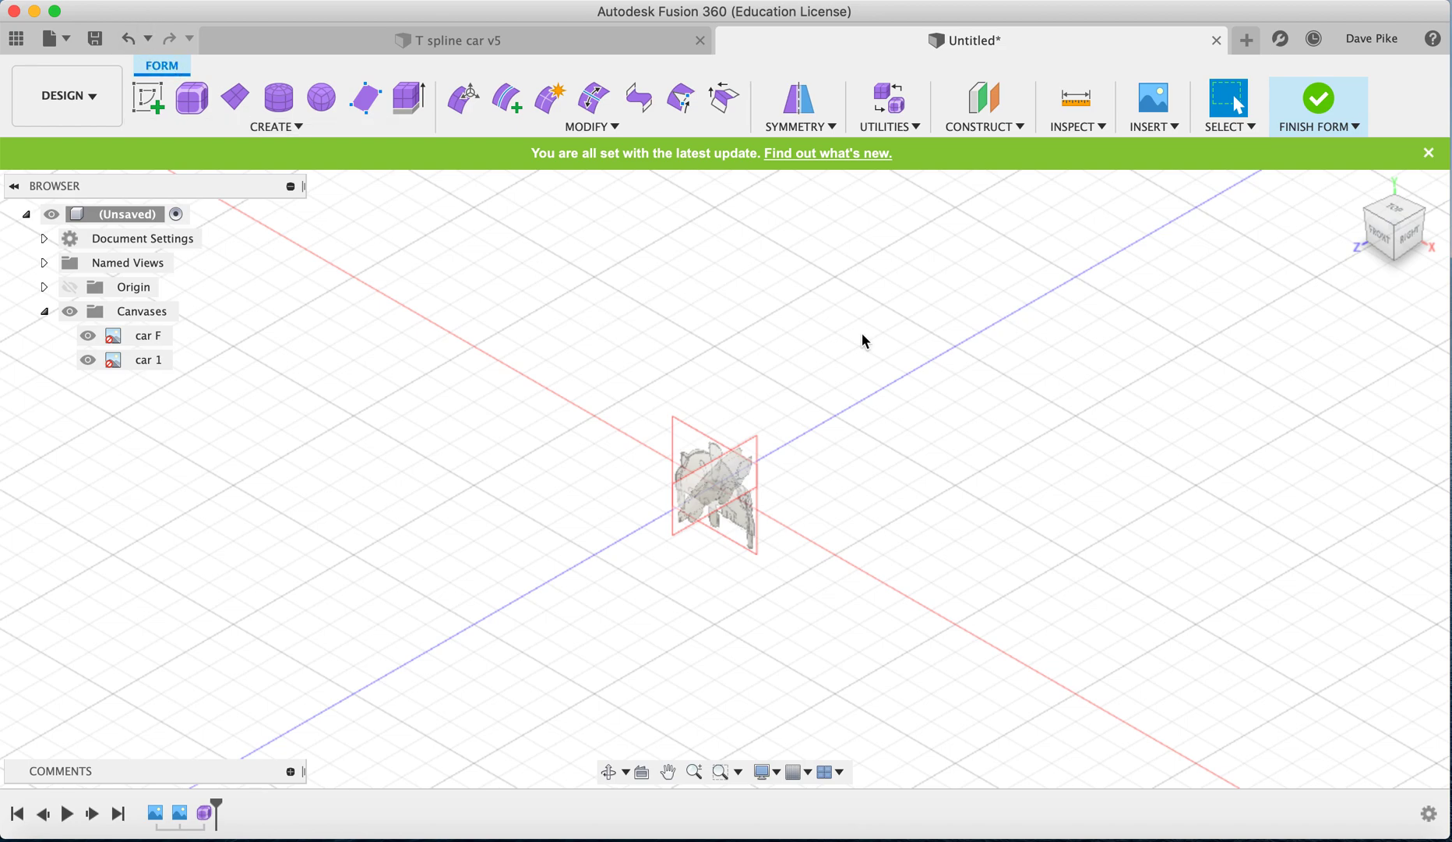
{"action": "left_click", "coordinate": [1430, 158]}
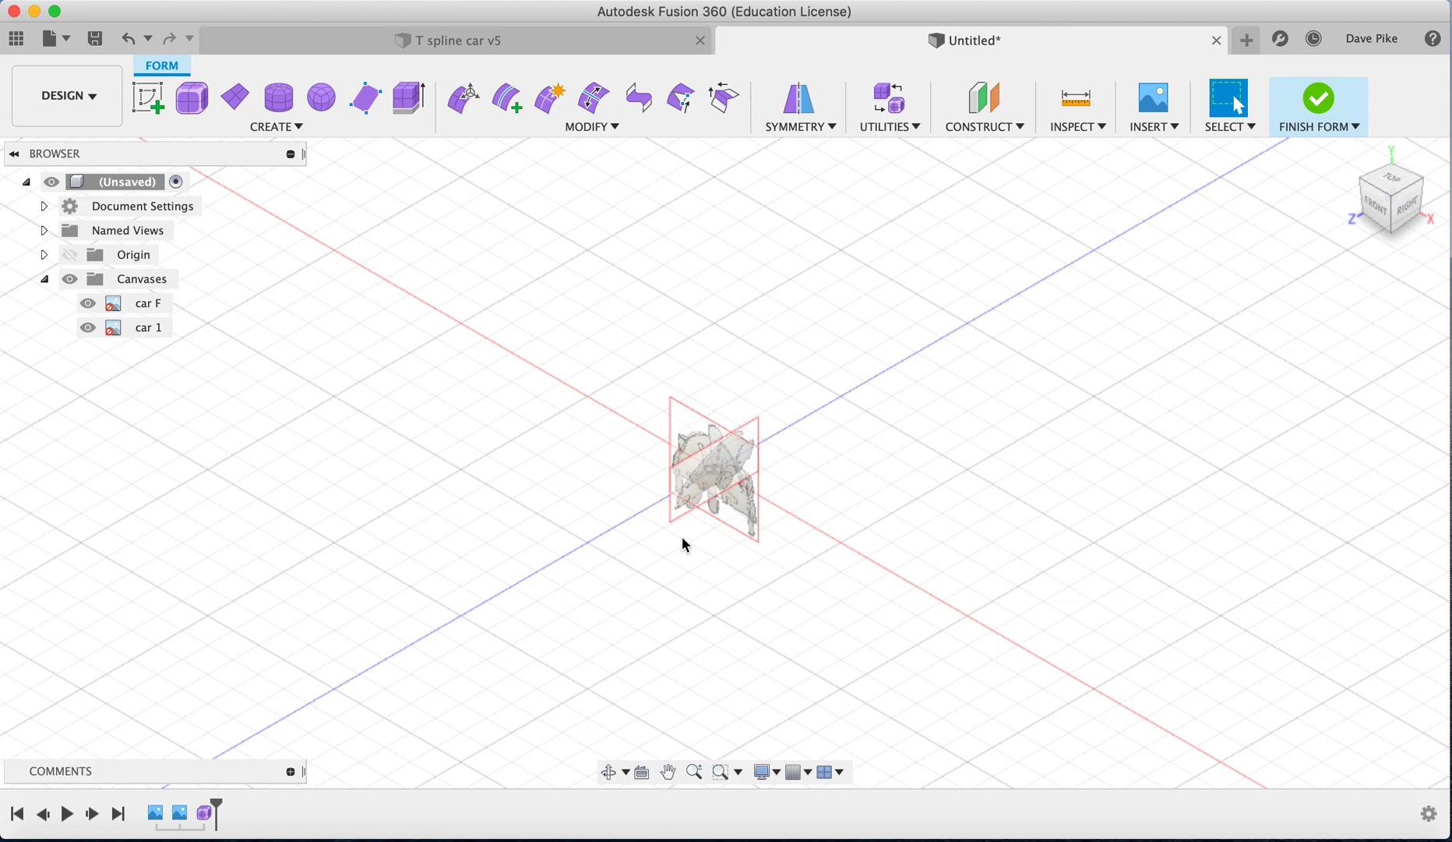
{"action": "left_click", "coordinate": [89, 309]}
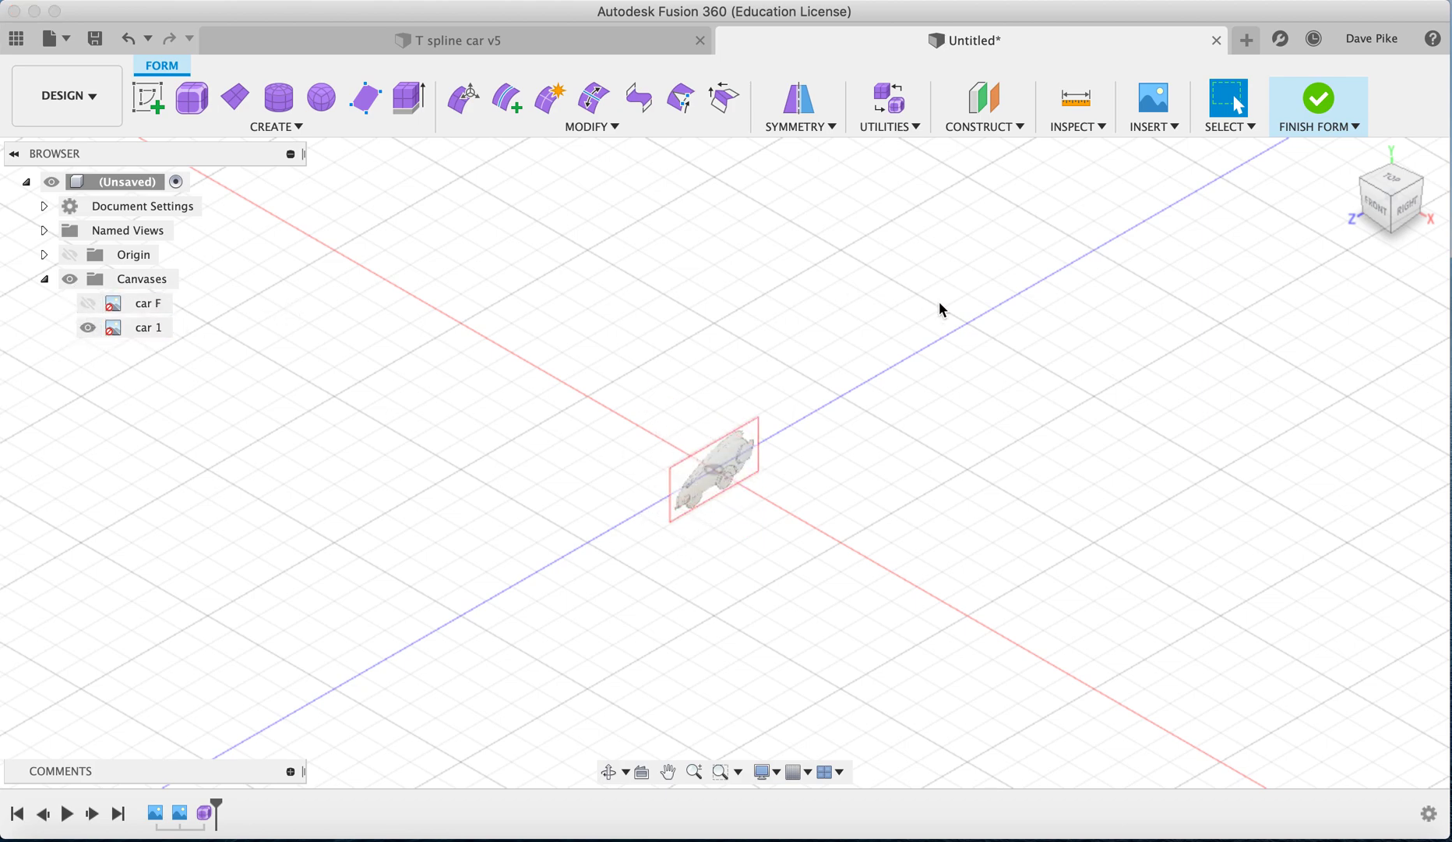
On the YZ plane, sketch a two-point fit point spline about 14 mm long from the car's nose to its upper rear, and finish the sketch.
{"action": "left_click", "coordinate": [1408, 211]}
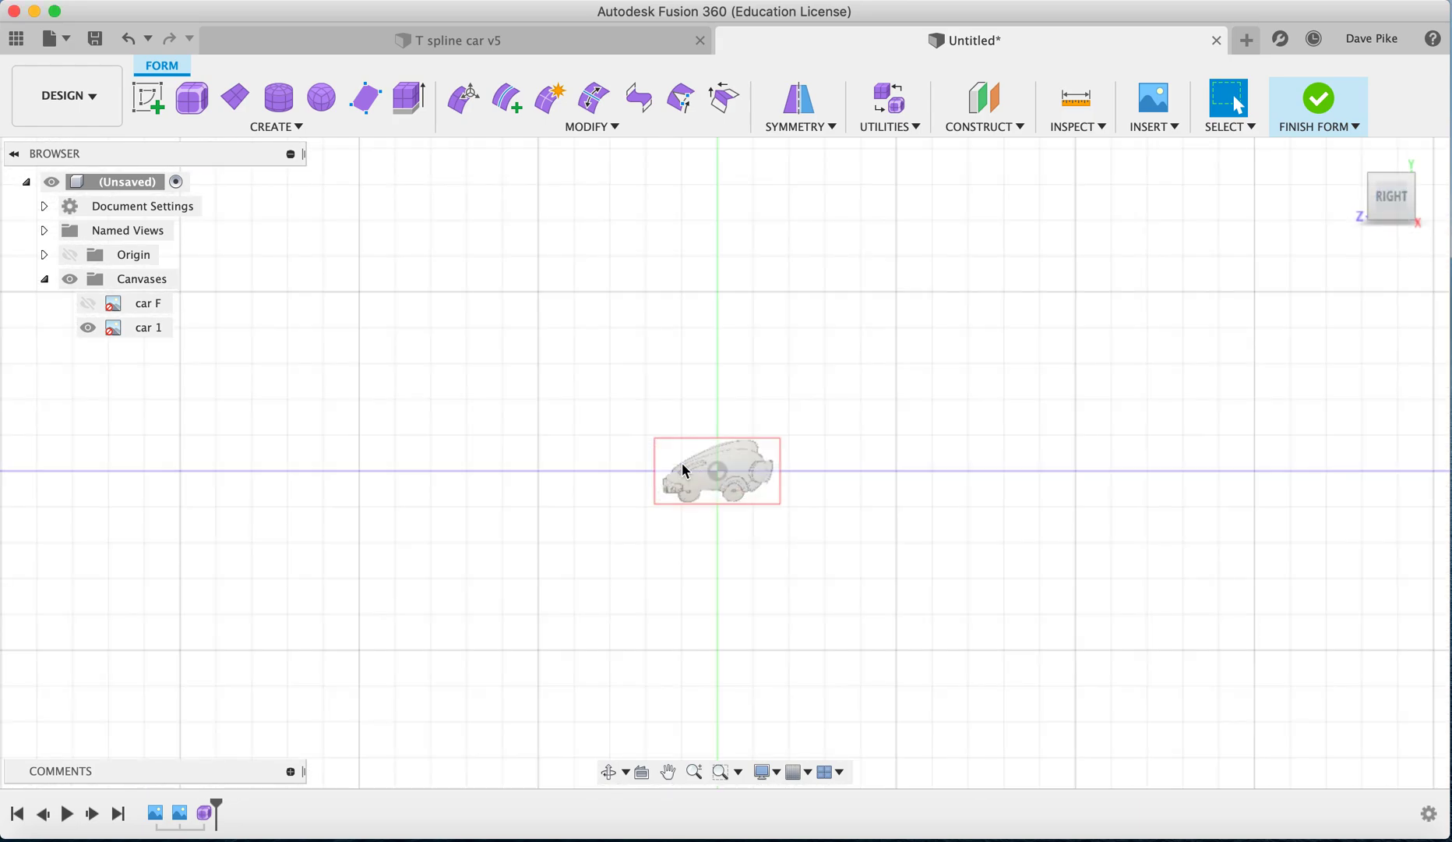
{"action": "left_click", "coordinate": [148, 99]}
{"action": "left_click", "coordinate": [668, 390]}
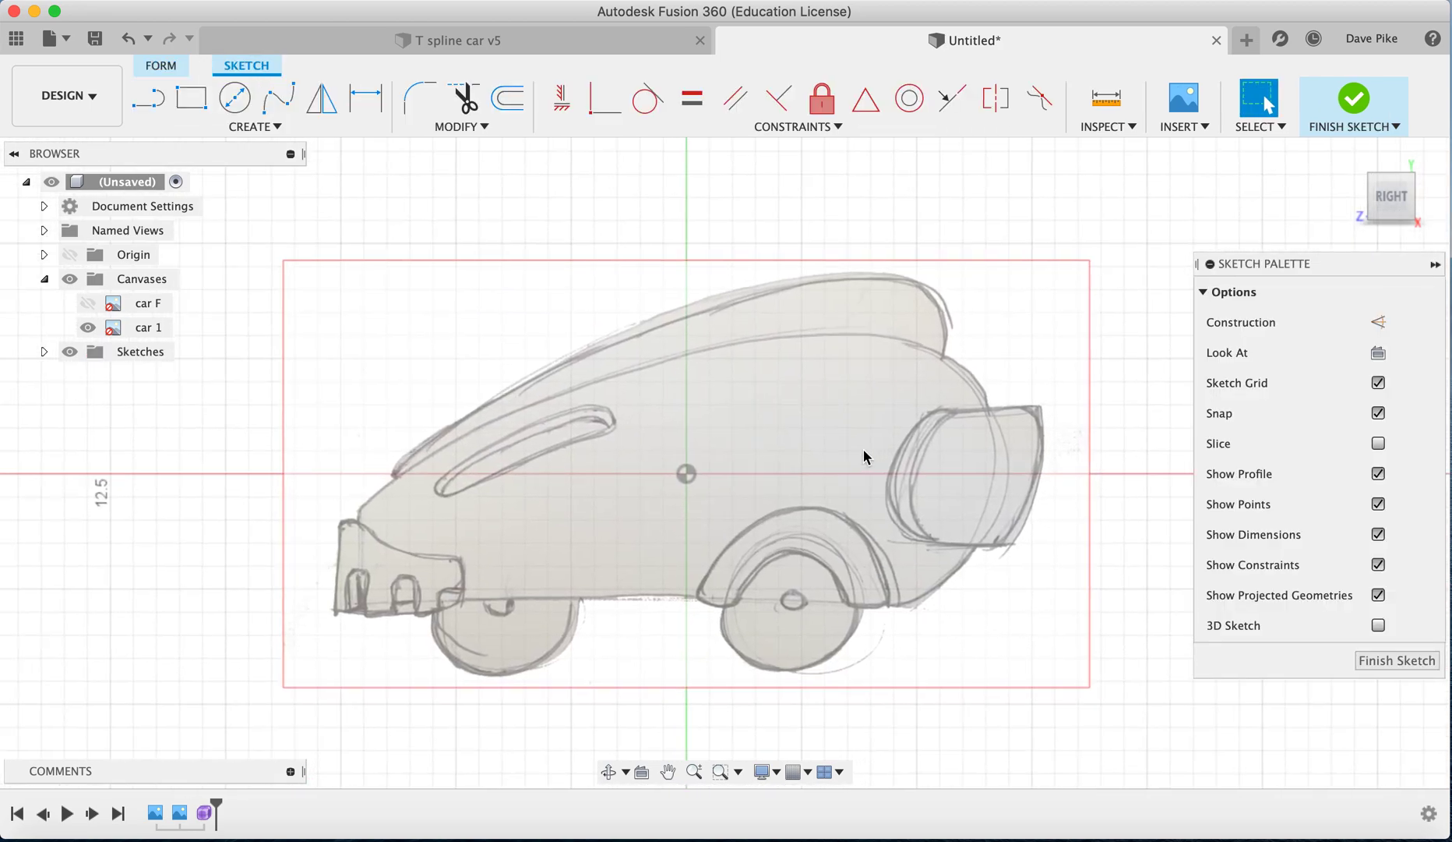
{"action": "left_click", "coordinate": [253, 126]}
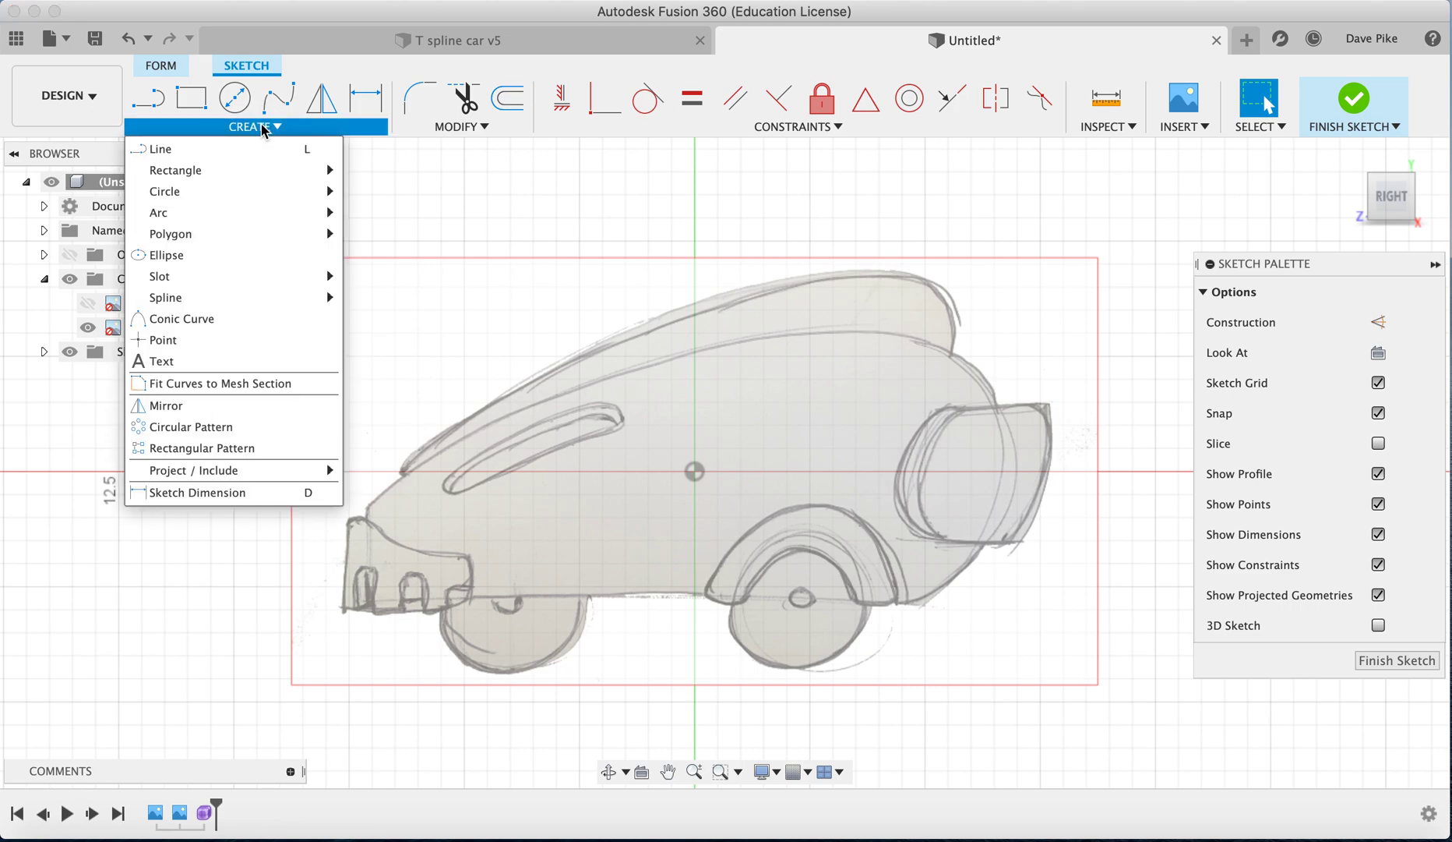
{"action": "mouse_move", "coordinate": [285, 282]}
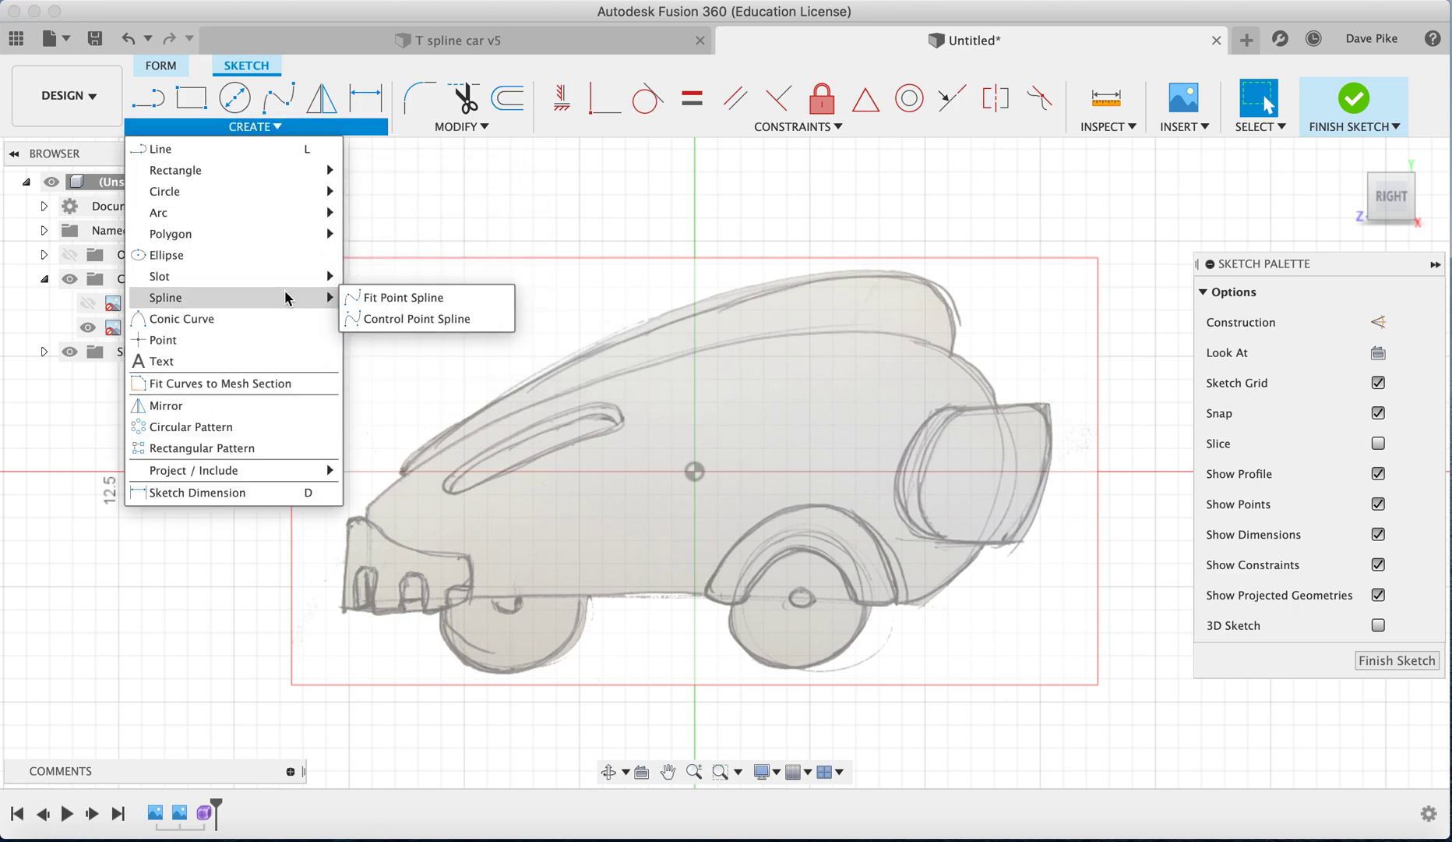
{"action": "left_click", "coordinate": [387, 299]}
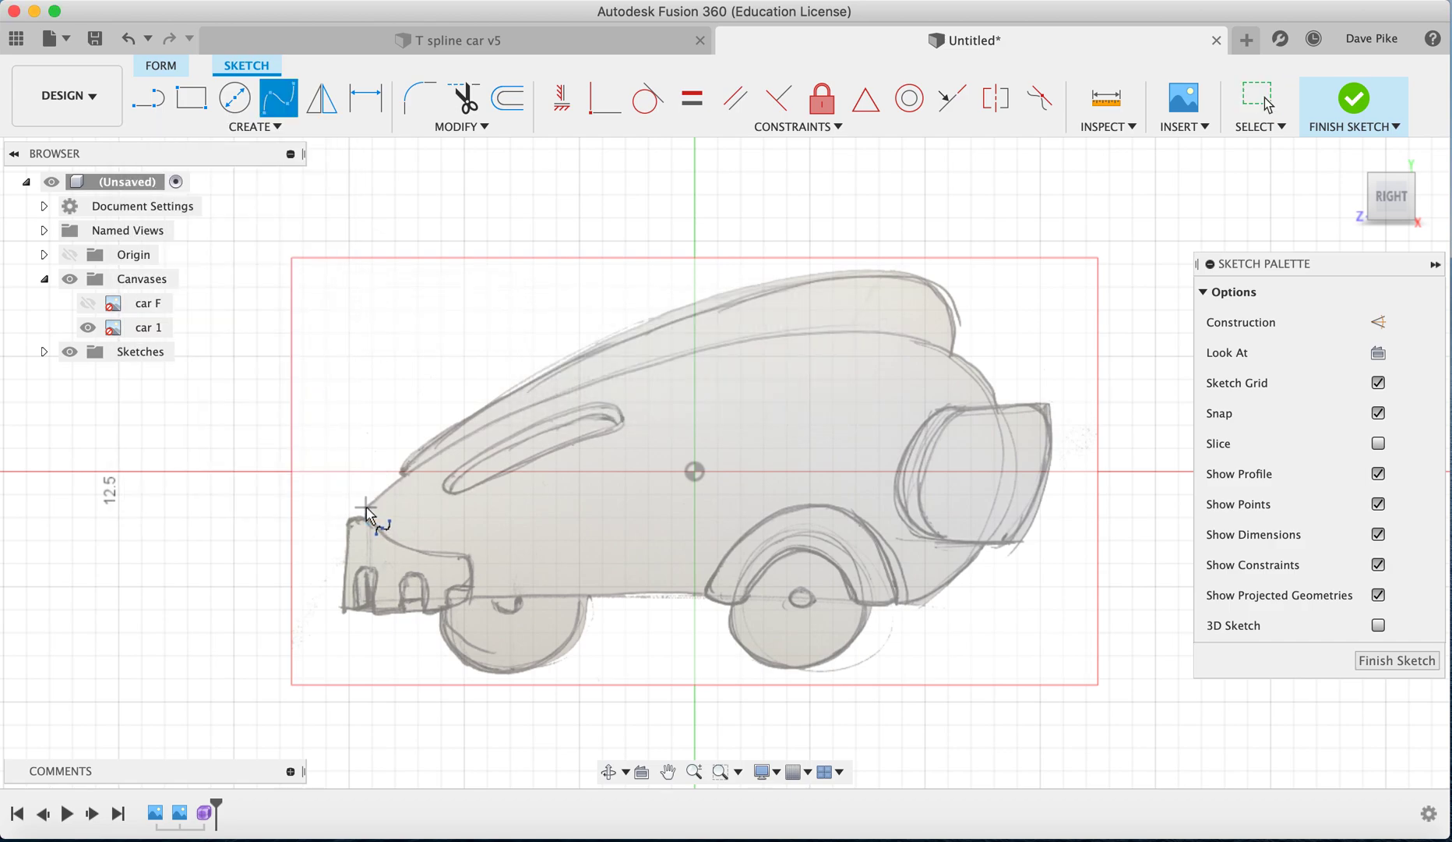
{"action": "left_click", "coordinate": [365, 507]}
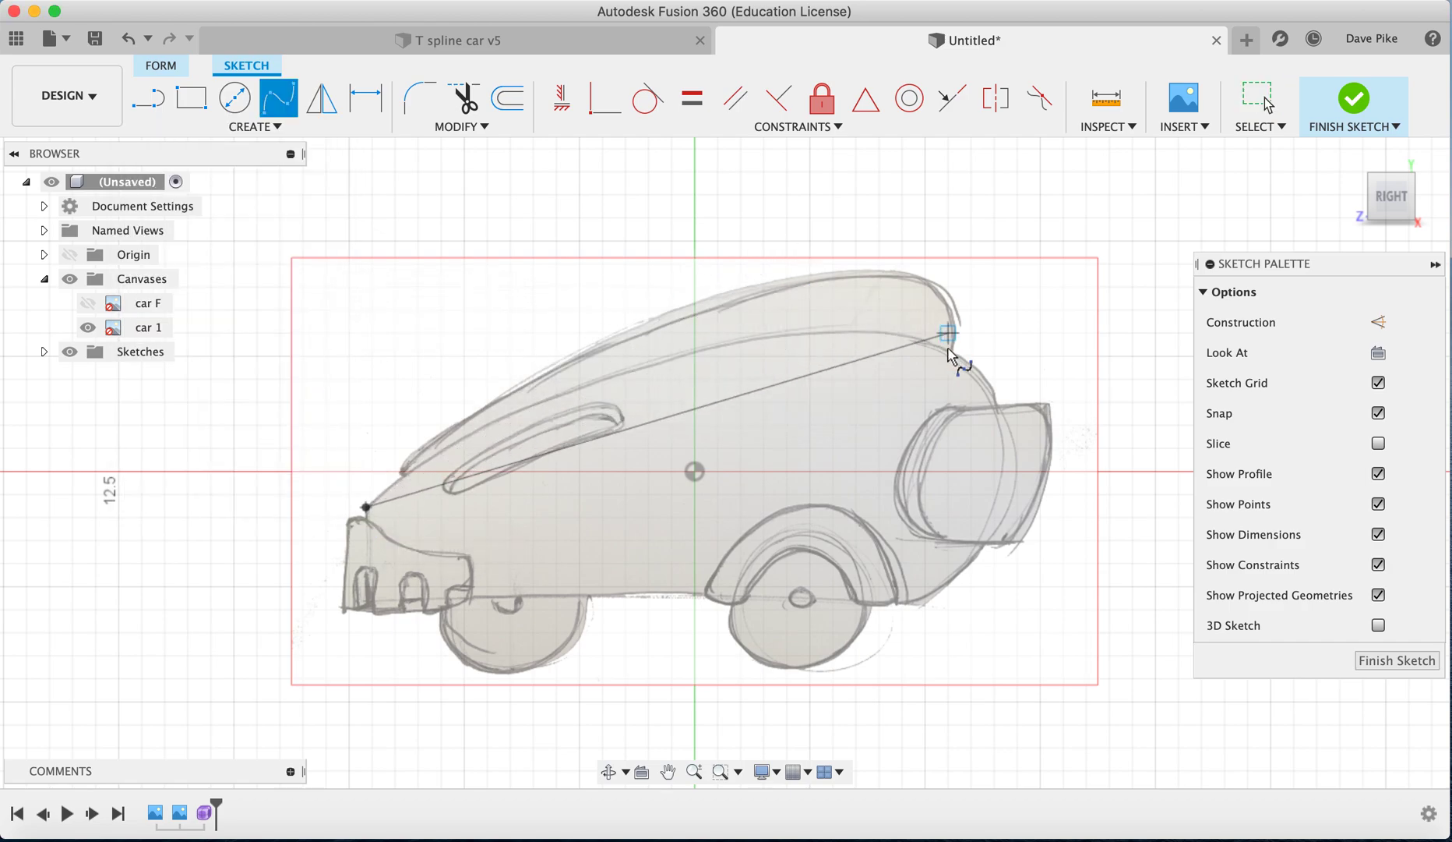
{"action": "left_click", "coordinate": [994, 402]}
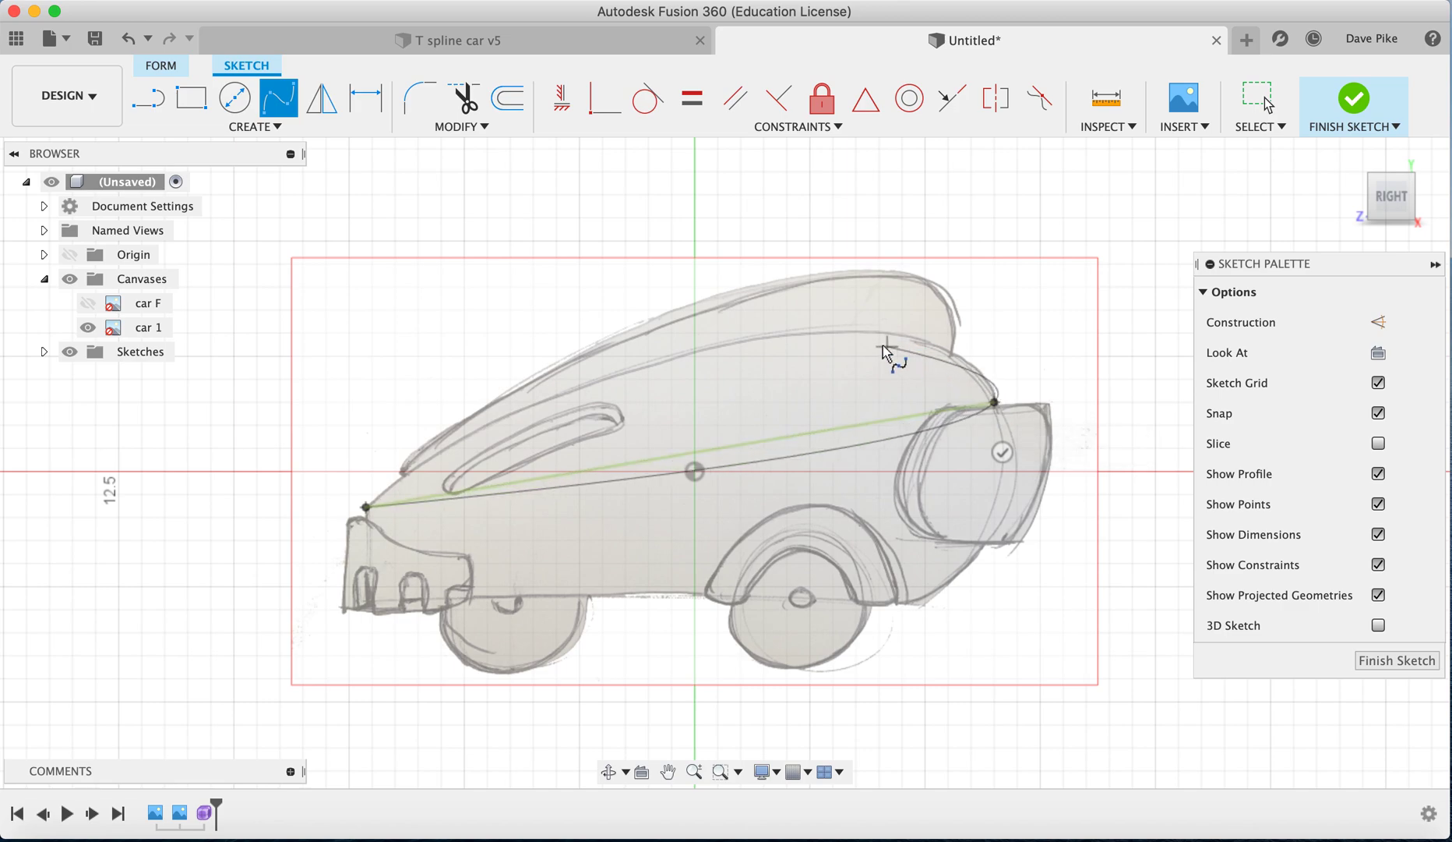
{"action": "left_click", "coordinate": [1003, 454]}
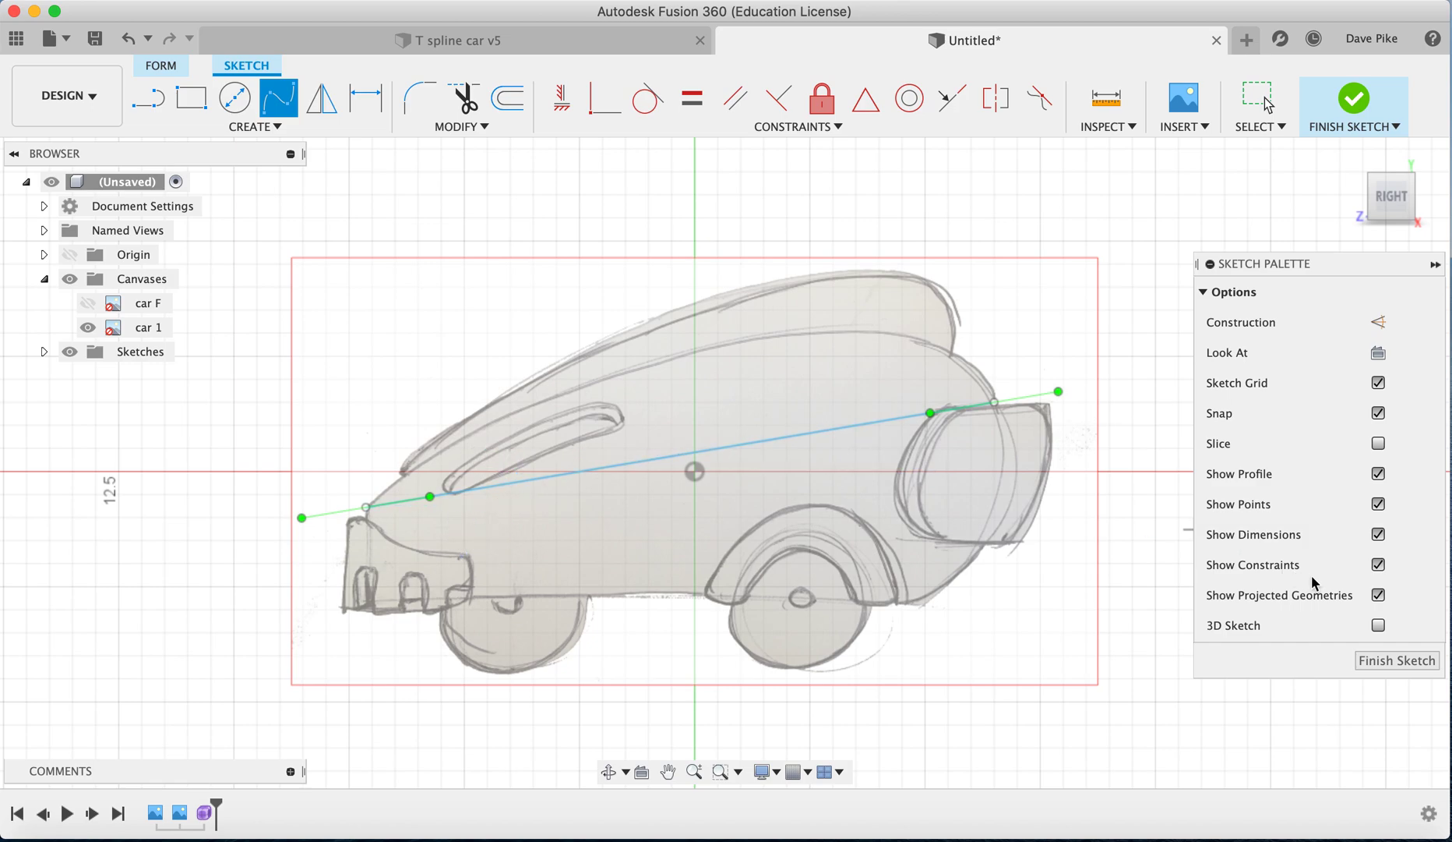
{"action": "left_click", "coordinate": [1384, 658]}
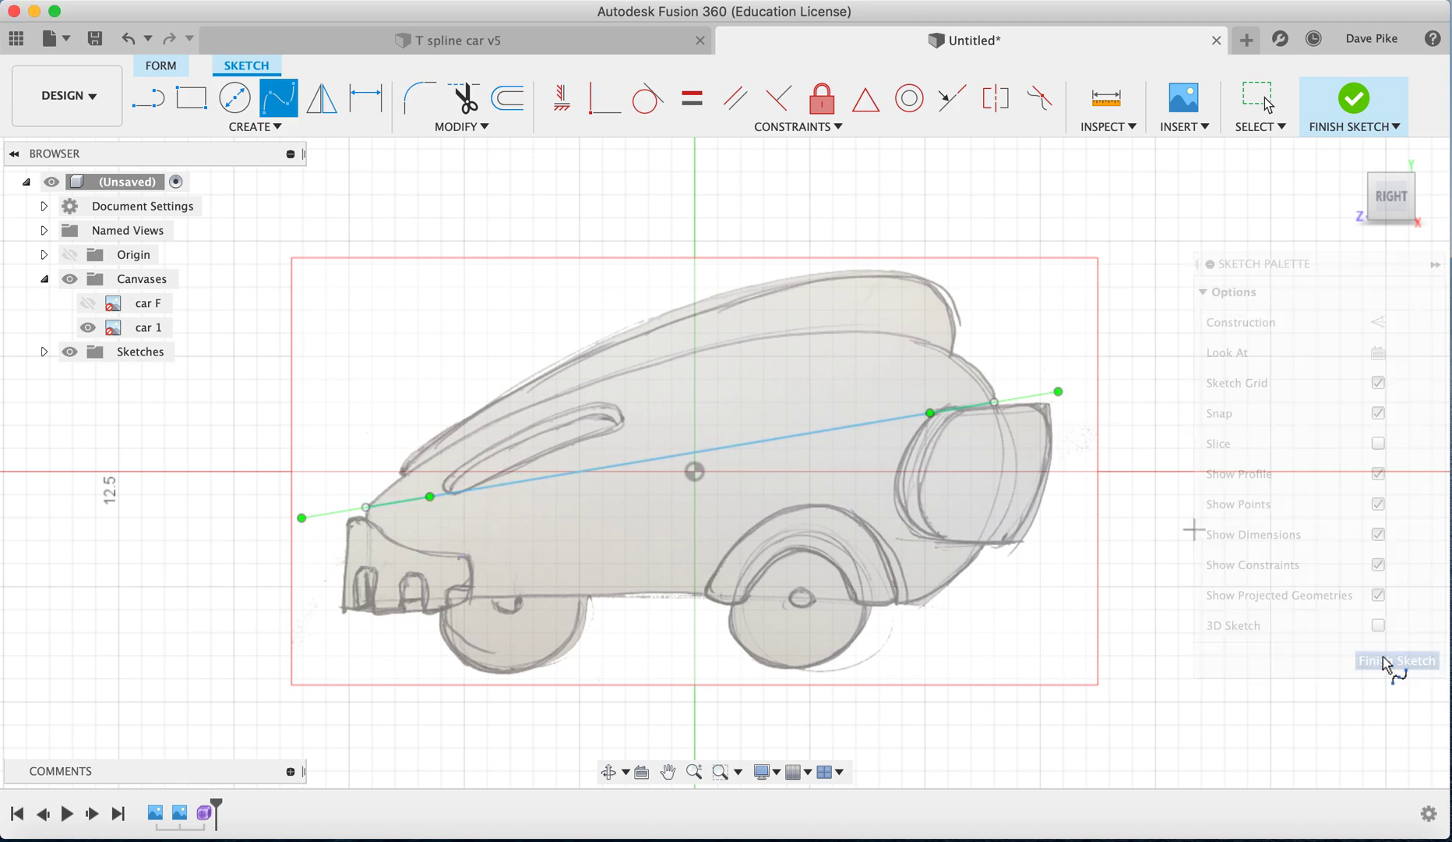
{"action": "left_click", "coordinate": [664, 459]}
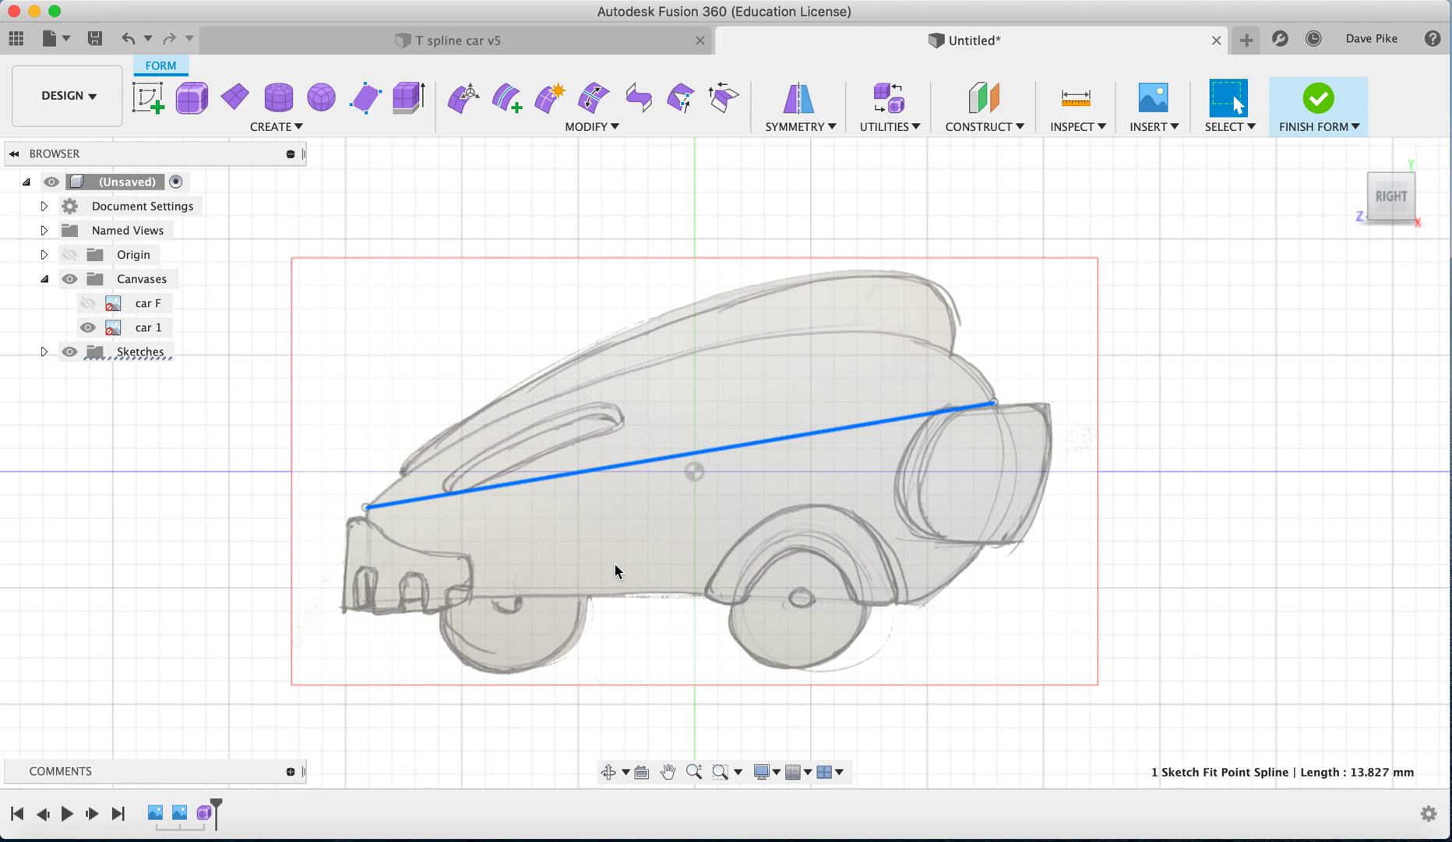
Undo finishing the side sketch, bend the spline with its end tangent handles to follow the car's body line, and finish the sketch.
{"action": "key", "text": "super+z"}
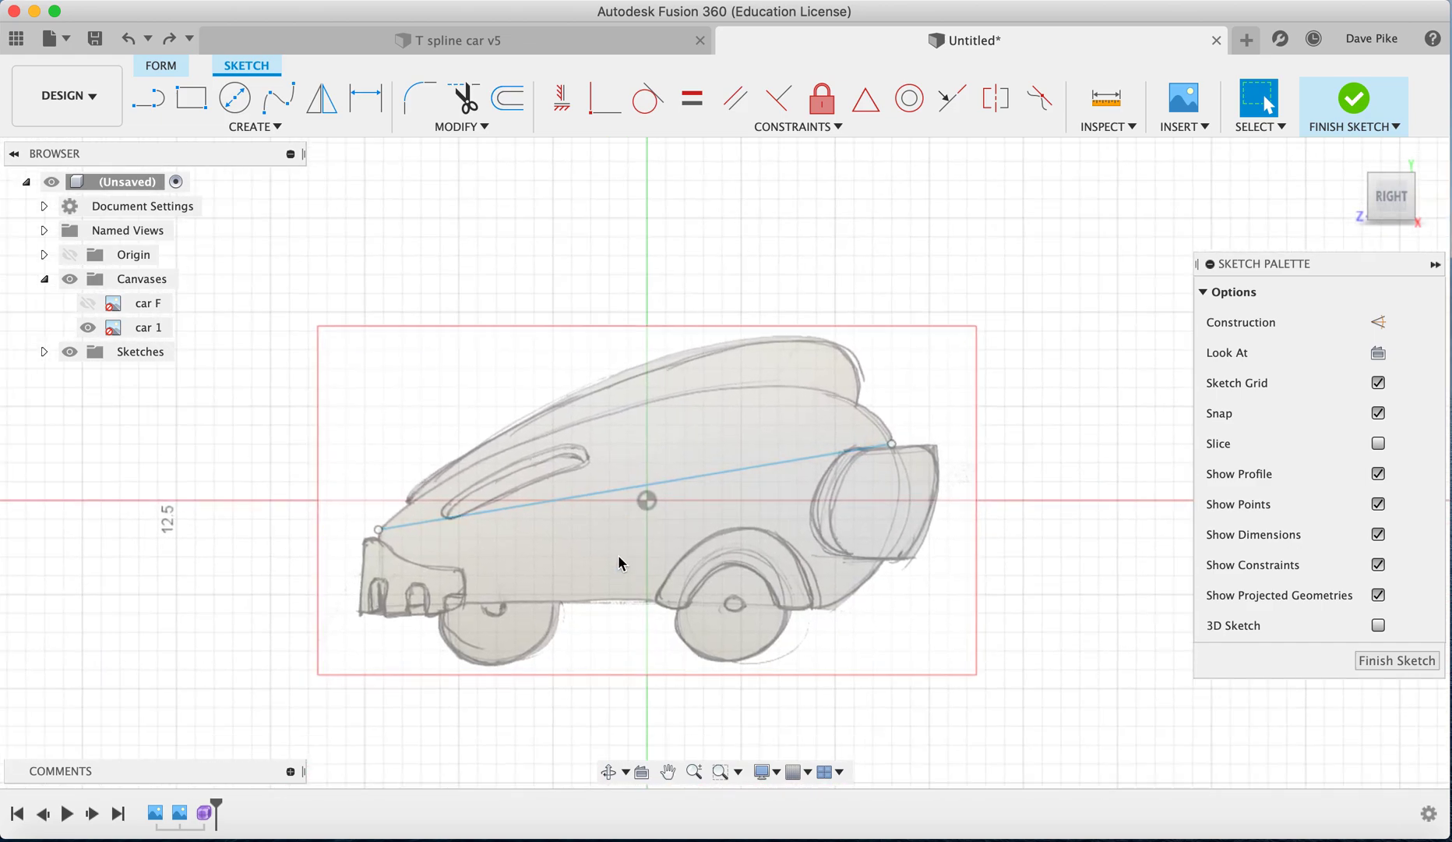
{"action": "left_click", "coordinate": [379, 531]}
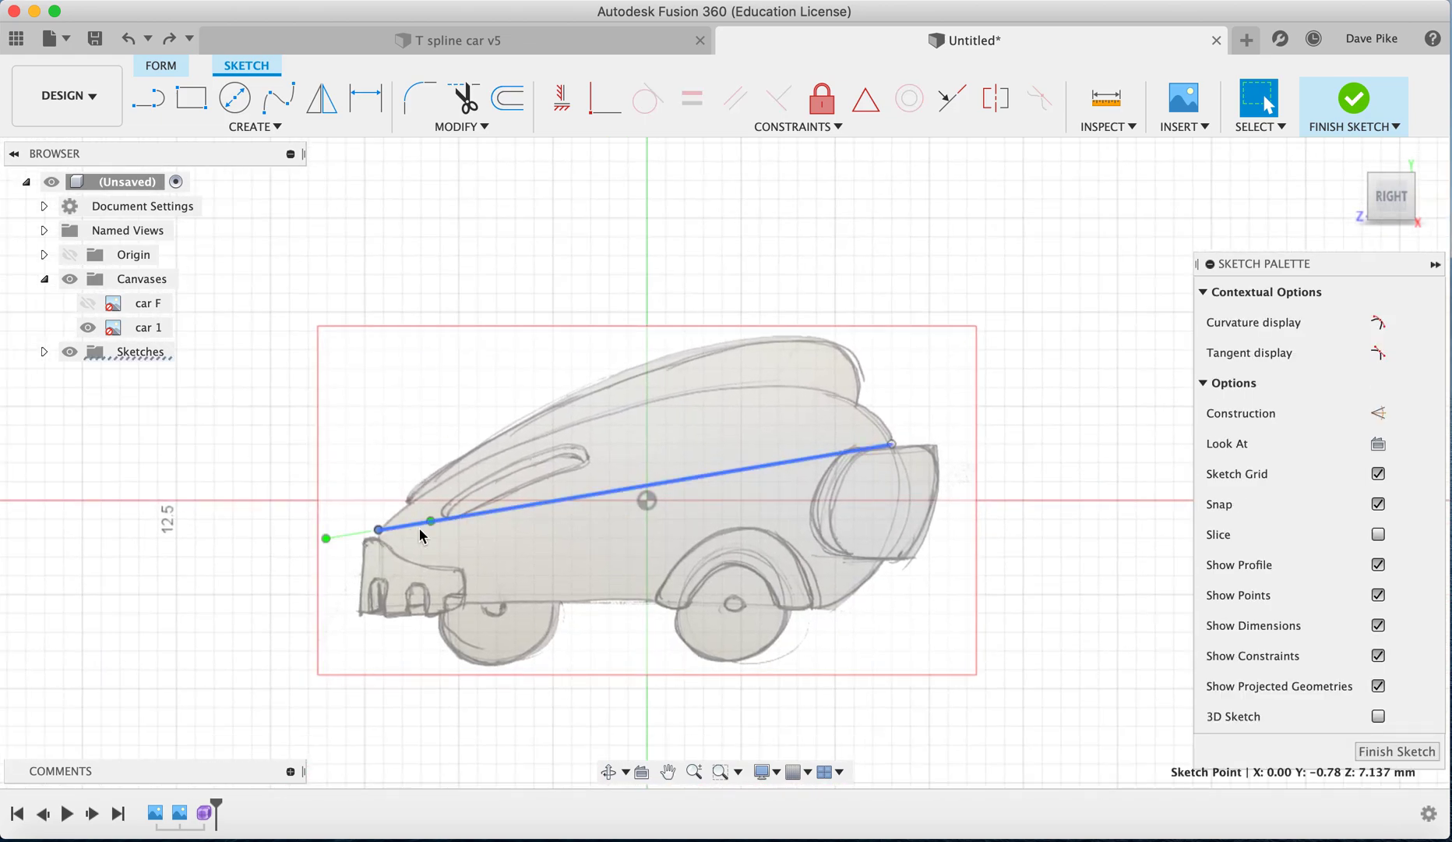
{"action": "left_click_drag", "start_coordinate": [434, 527], "coordinate": [438, 492]}
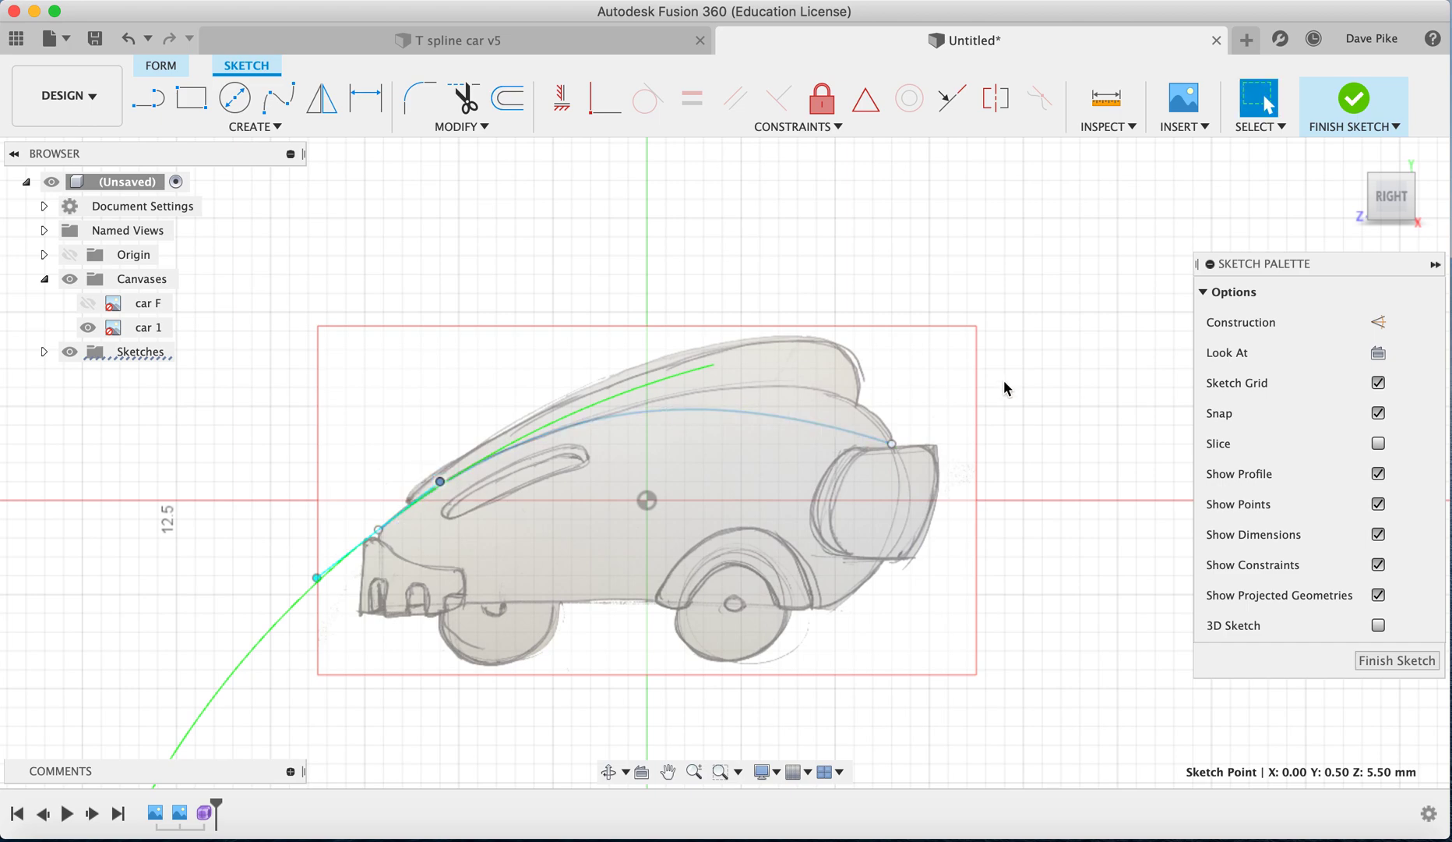
{"action": "left_click", "coordinate": [893, 445]}
{"action": "left_click_drag", "start_coordinate": [849, 428], "coordinate": [860, 408]}
{"action": "scroll", "coordinate": [865, 412], "scroll_direction": "up", "scroll_amount": 5}
{"action": "left_click_drag", "start_coordinate": [994, 334], "coordinate": [1018, 365]}
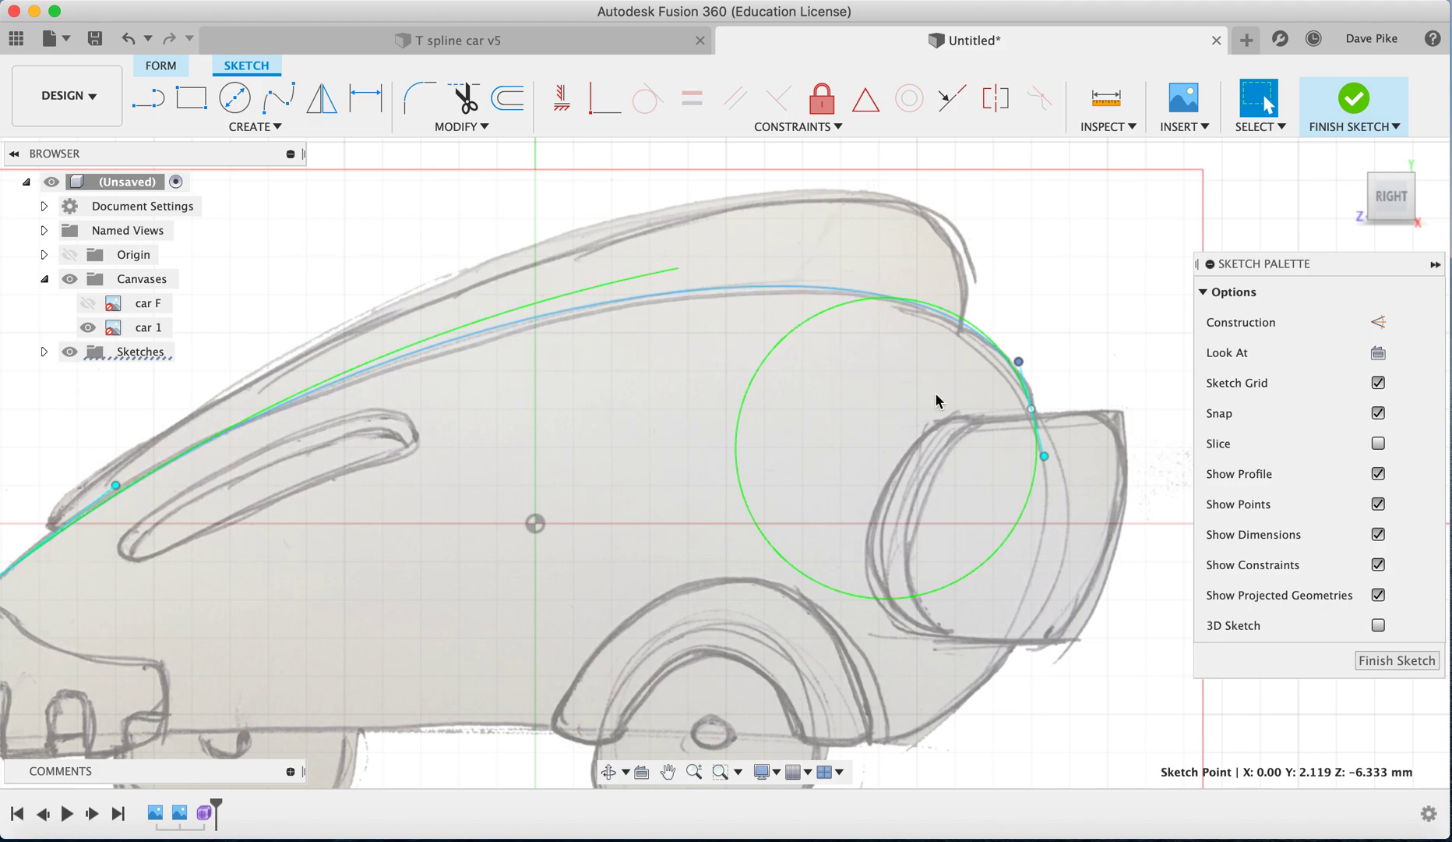
{"action": "left_click", "coordinate": [1355, 98]}
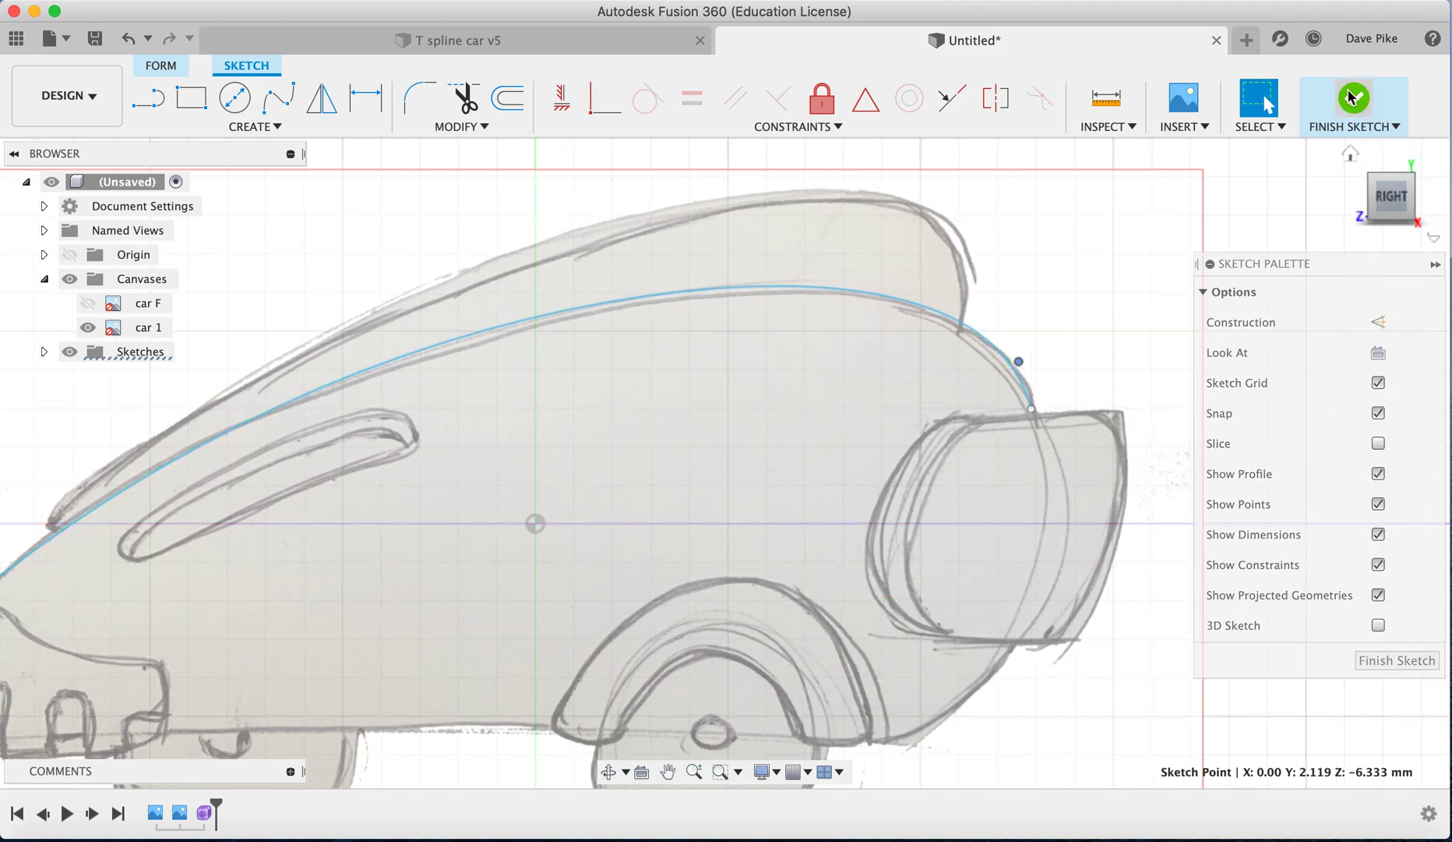
{"action": "left_click", "coordinate": [1347, 152]}
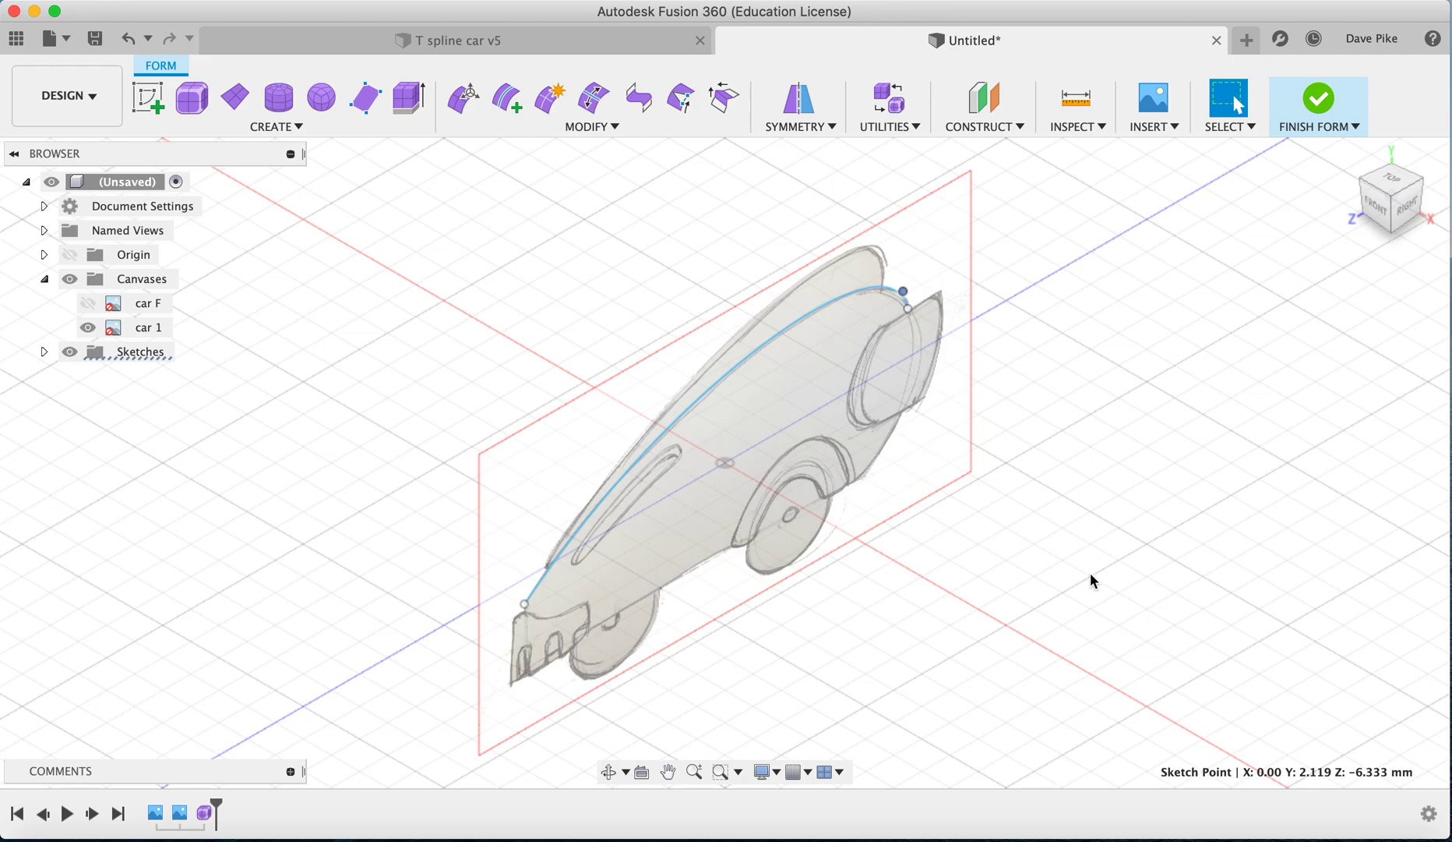
{"action": "left_click", "coordinate": [1392, 179]}
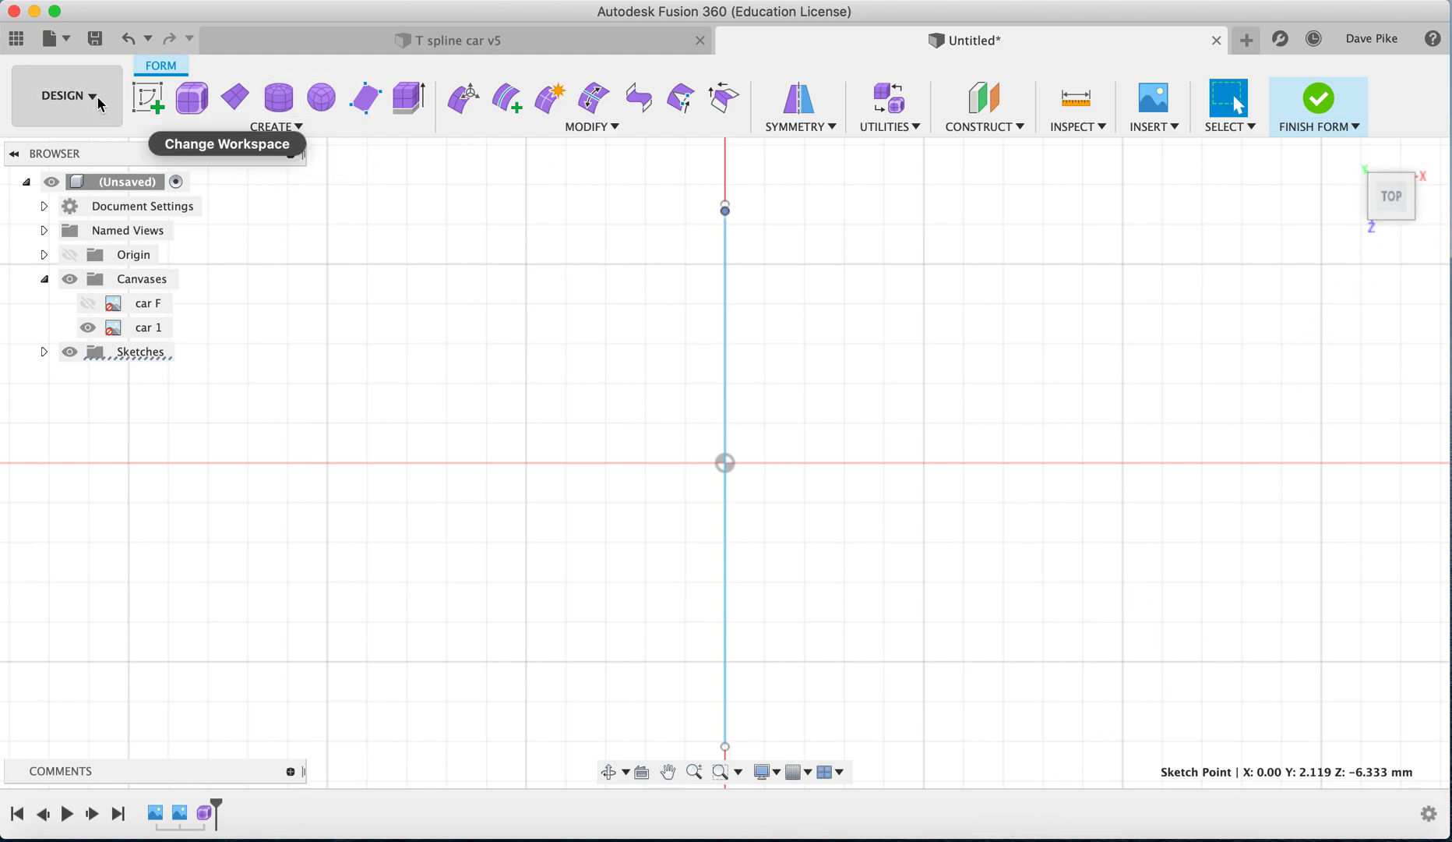
{"action": "left_click", "coordinate": [146, 97]}
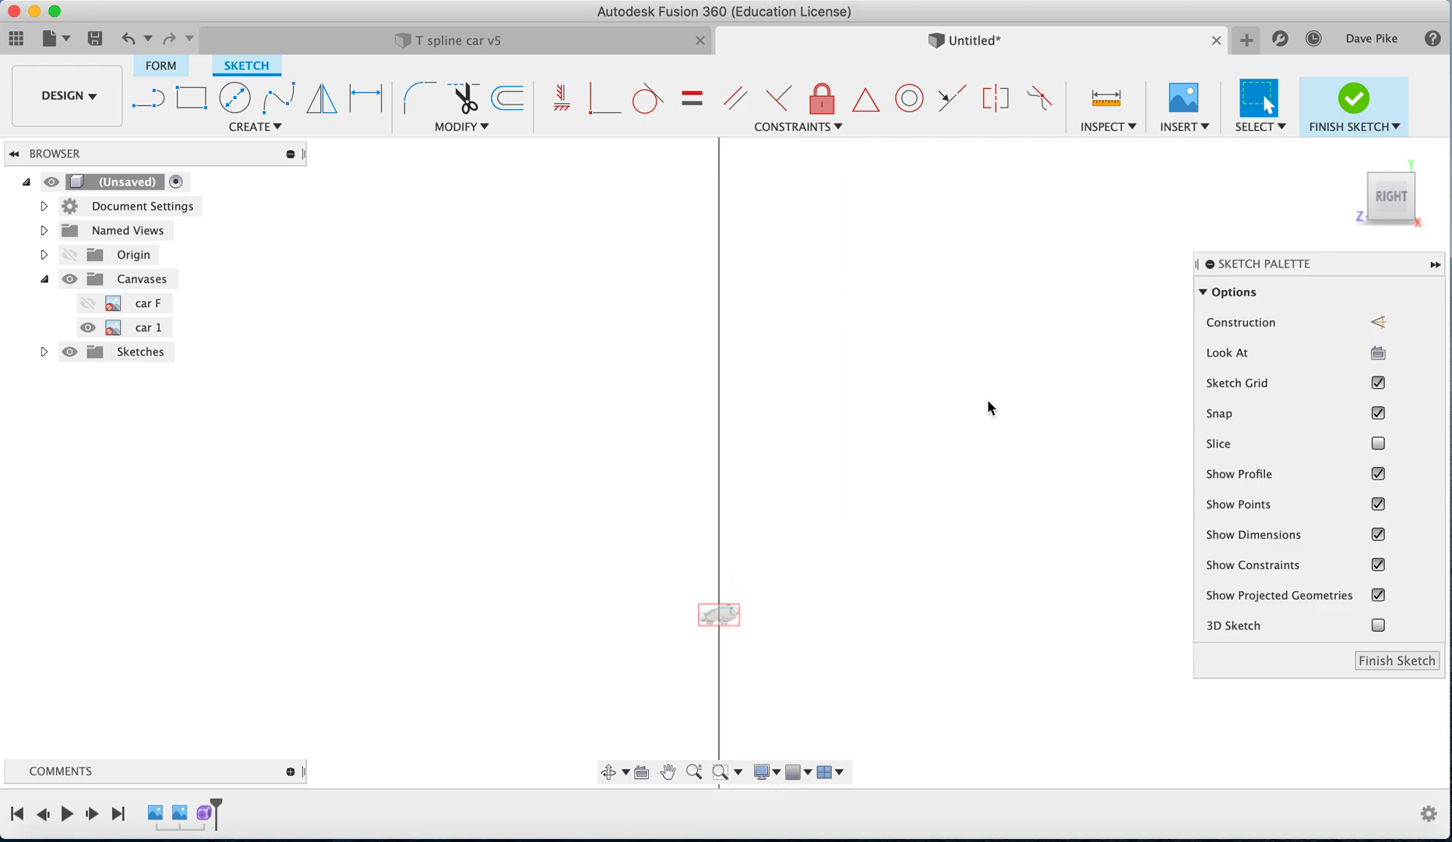
{"action": "left_click", "coordinate": [1356, 158]}
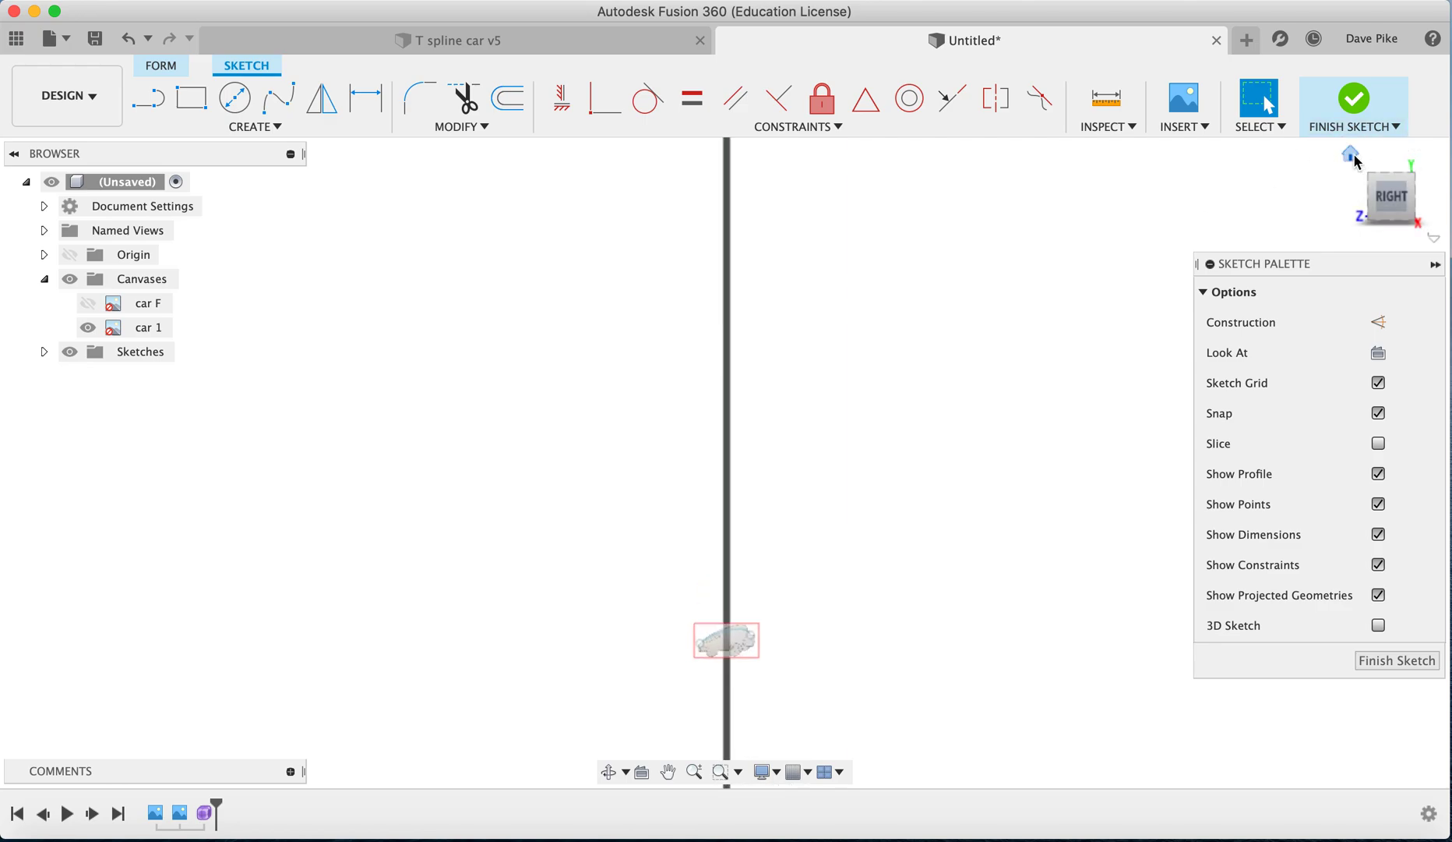
{"action": "scroll", "coordinate": [816, 611], "scroll_direction": "down", "scroll_amount": 10}
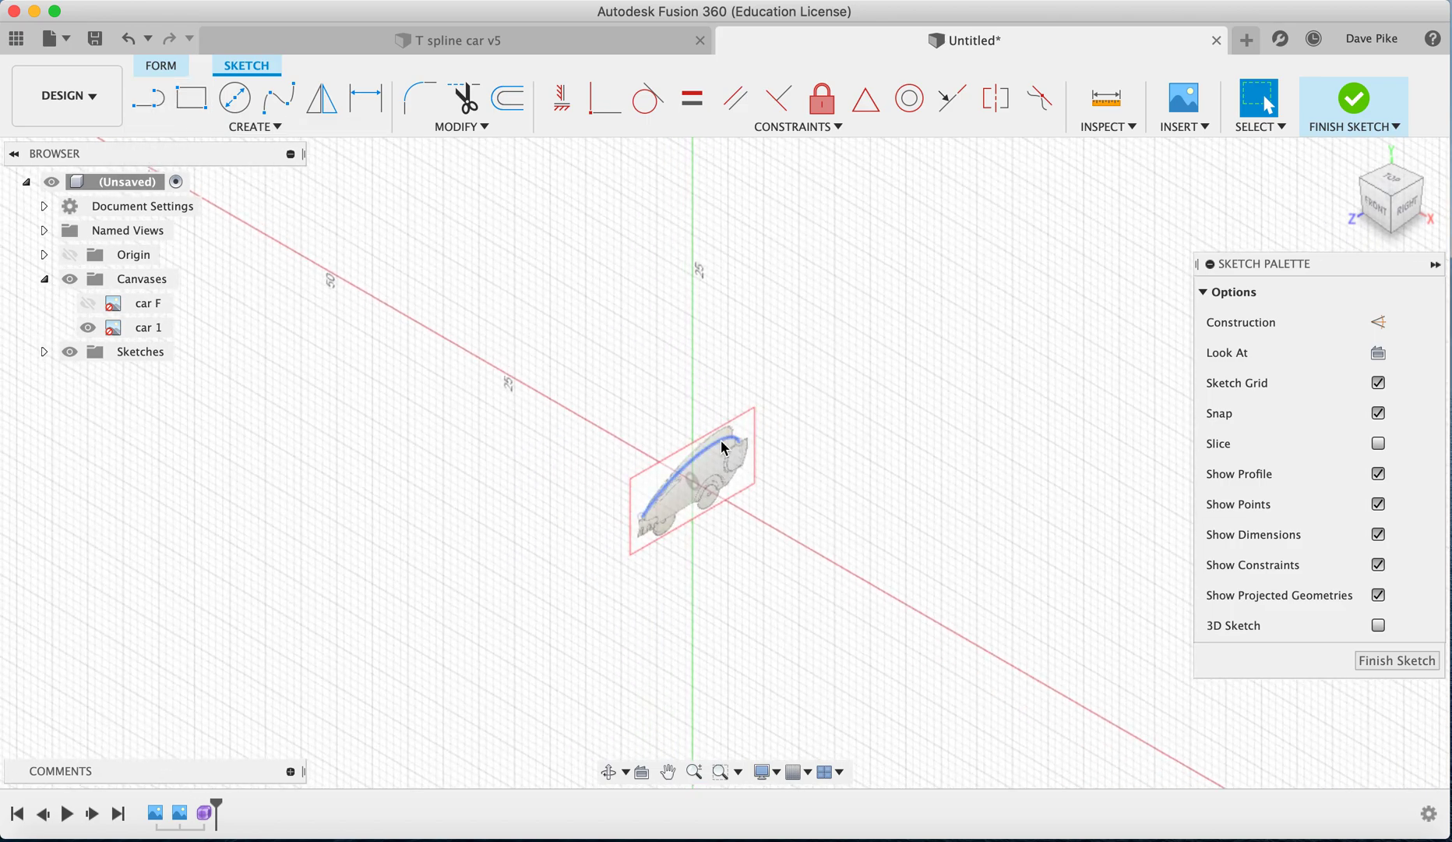
{"action": "left_click", "coordinate": [1352, 109]}
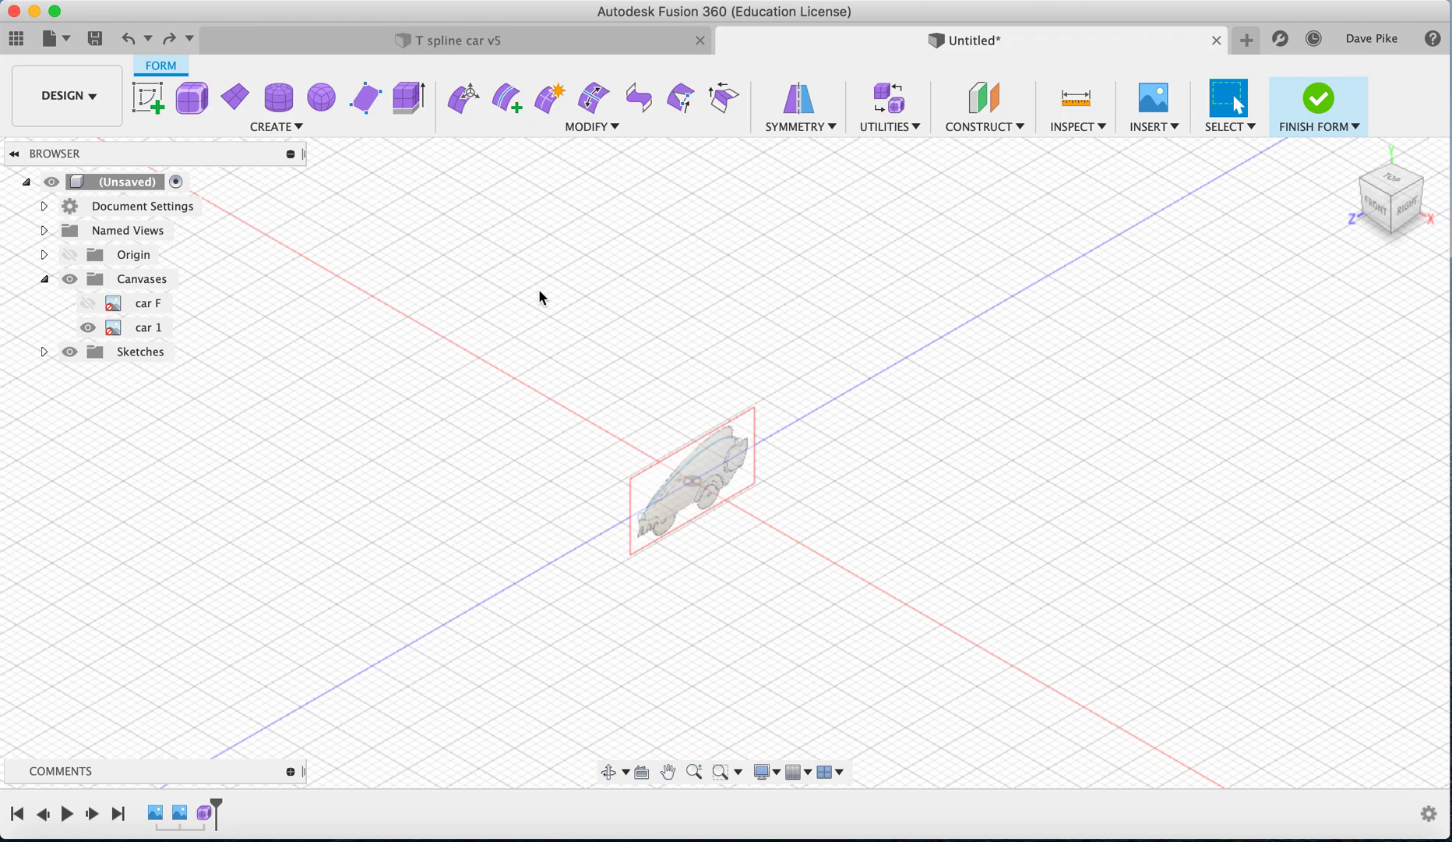
On the horizontal XZ plane, sketch a two-point fit point spline about 14 mm long running alongside the car.
{"action": "left_click", "coordinate": [148, 101]}
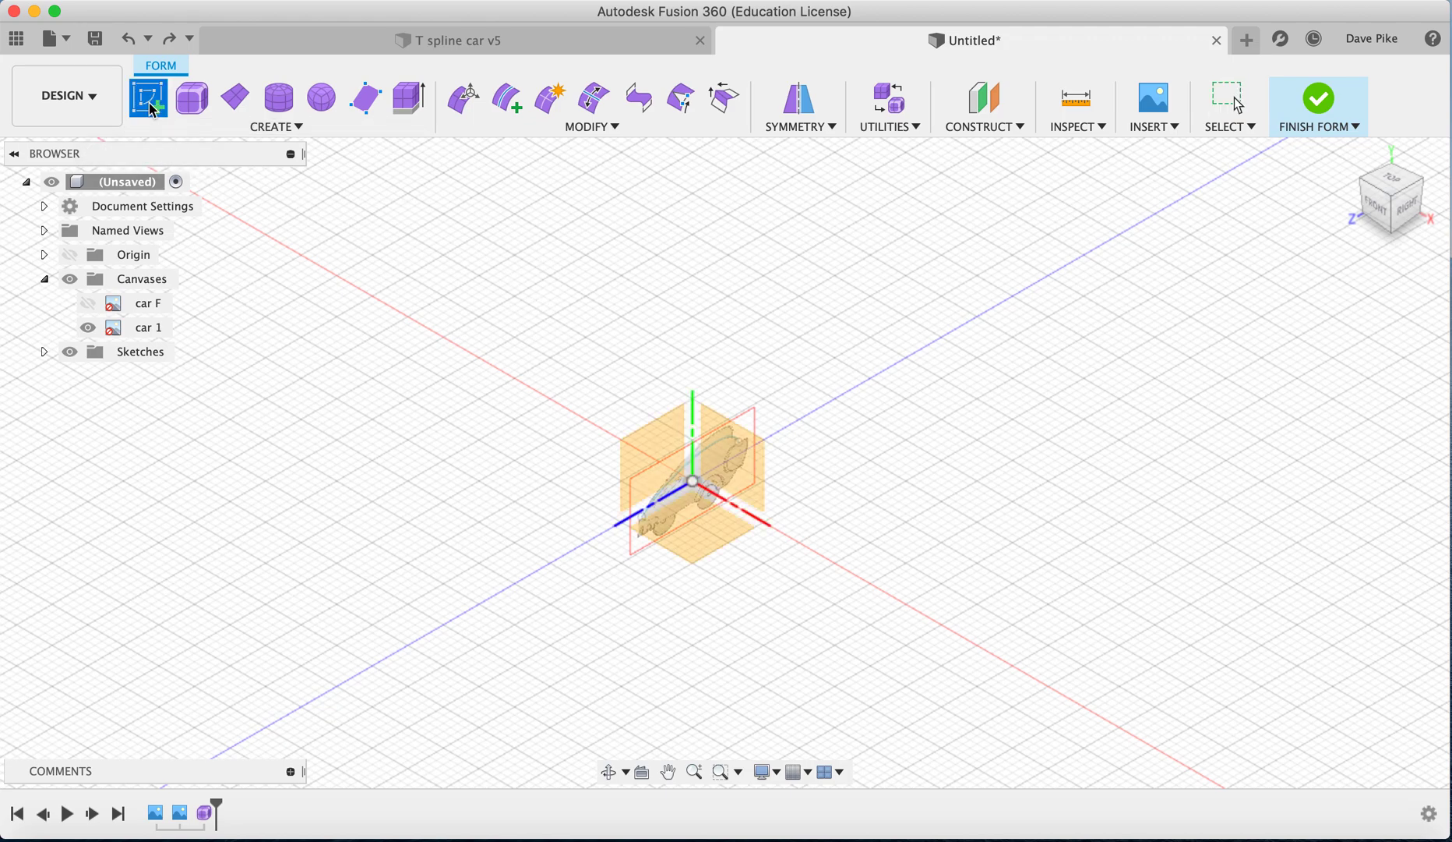
{"action": "left_click", "coordinate": [703, 531]}
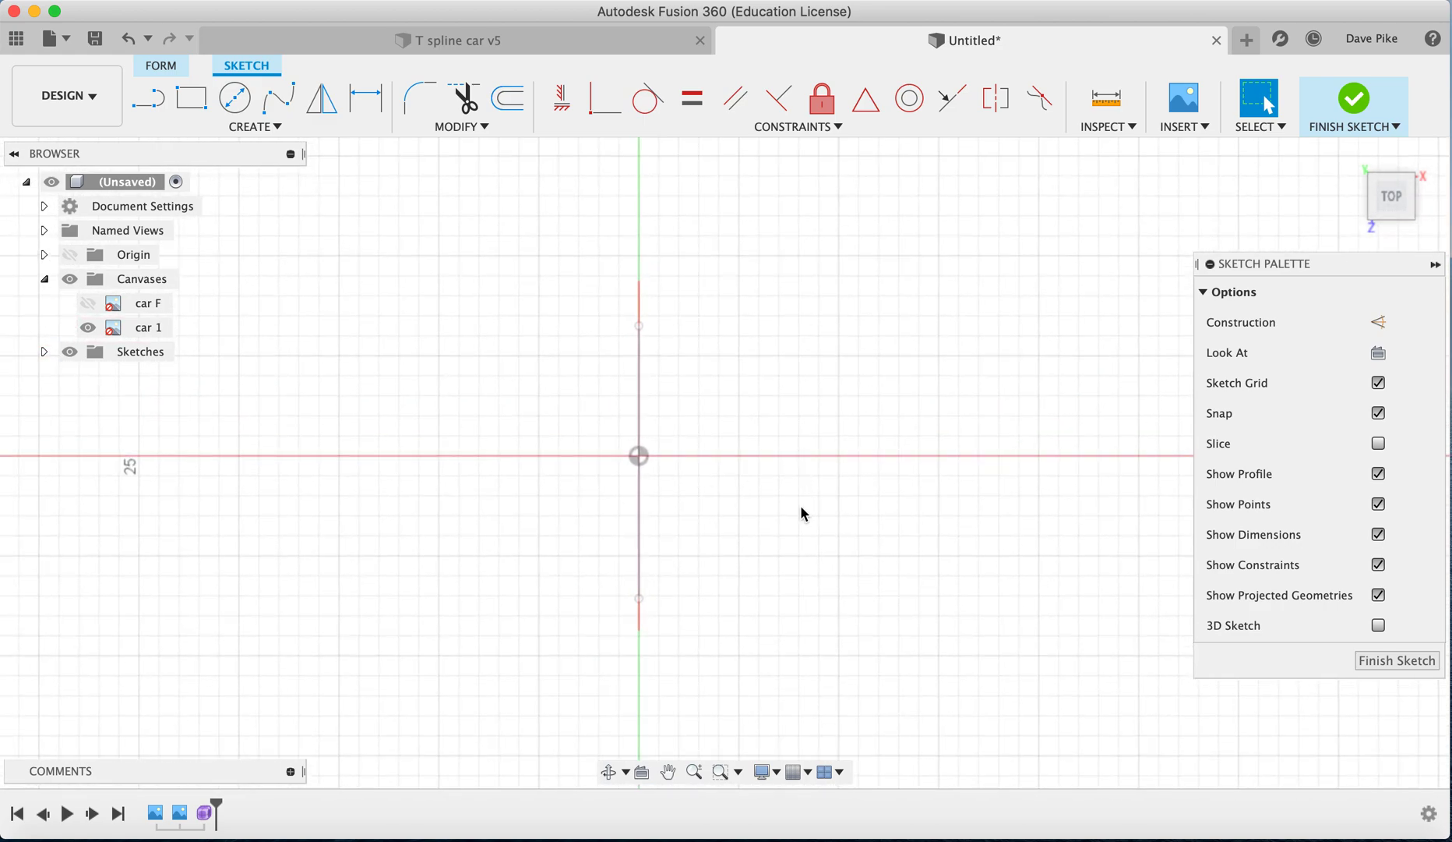
{"action": "mouse_move", "coordinate": [1391, 195]}
{"action": "left_mouse_down"}
{"action": "mouse_move", "coordinate": [1242, 198]}
{"action": "mouse_move", "coordinate": [1277, 152]}
{"action": "left_mouse_up"}
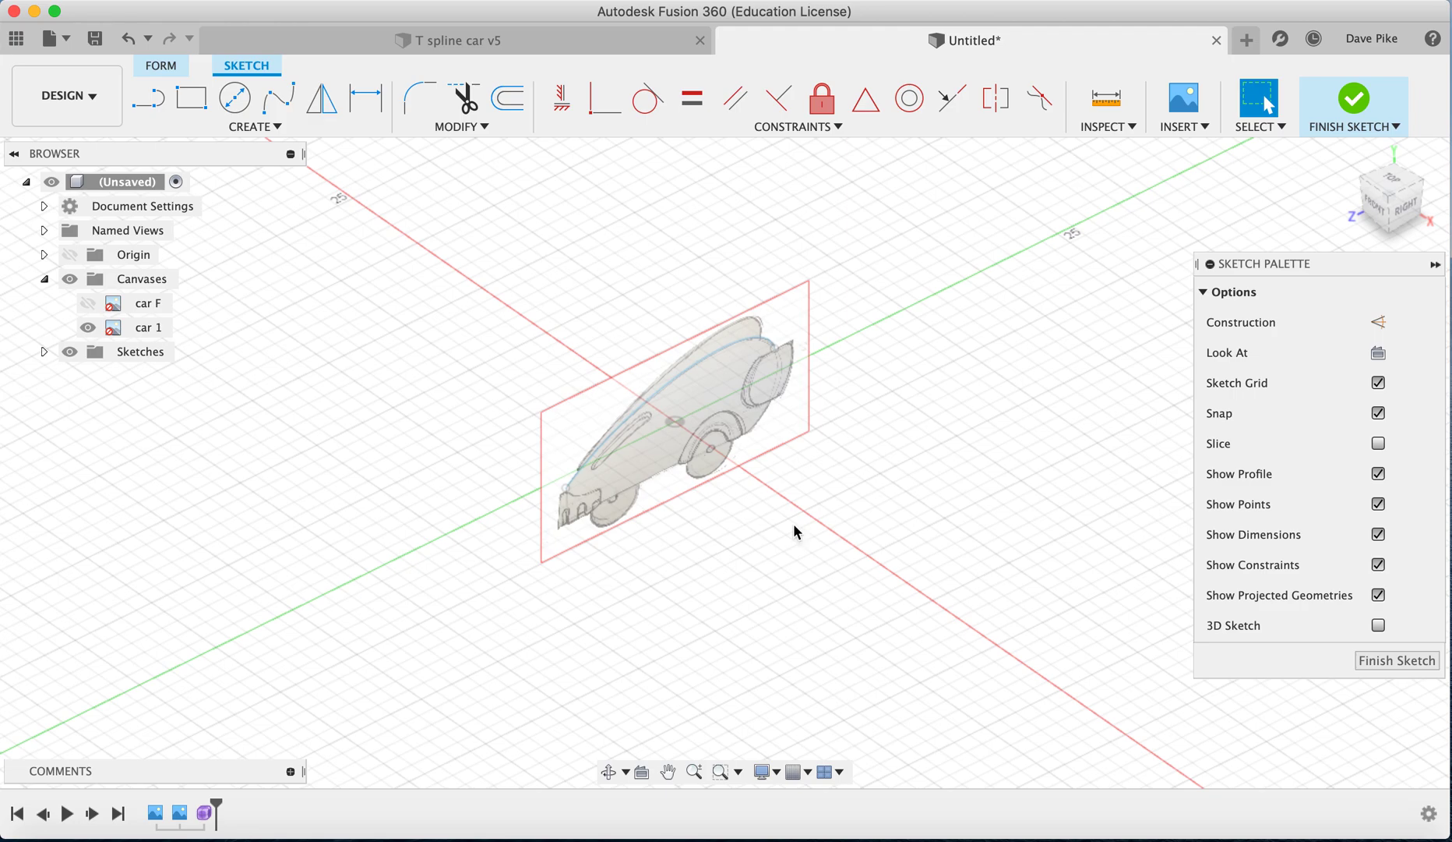
{"action": "left_click", "coordinate": [1393, 184]}
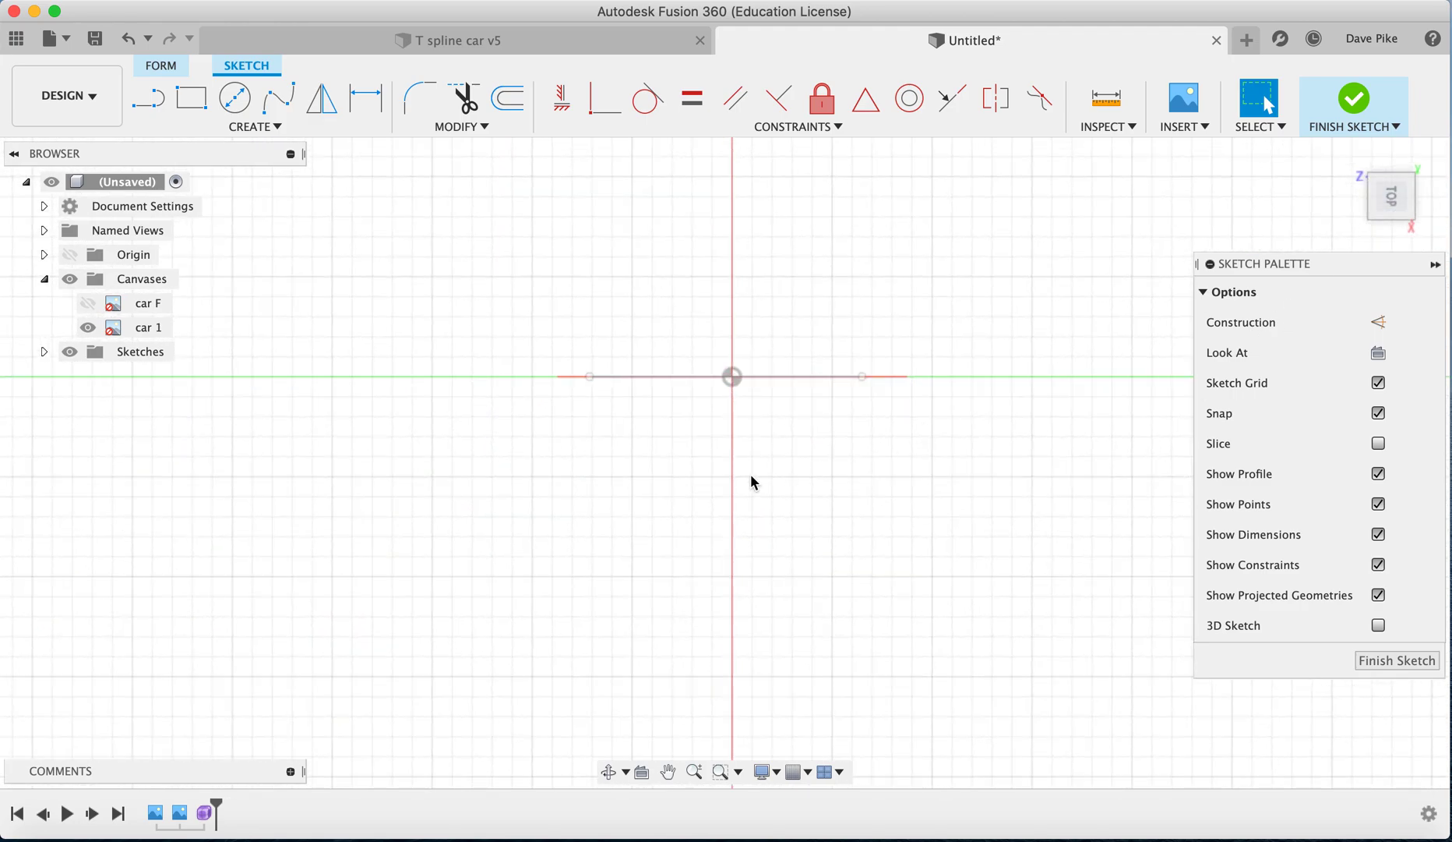
{"action": "left_click", "coordinate": [278, 97]}
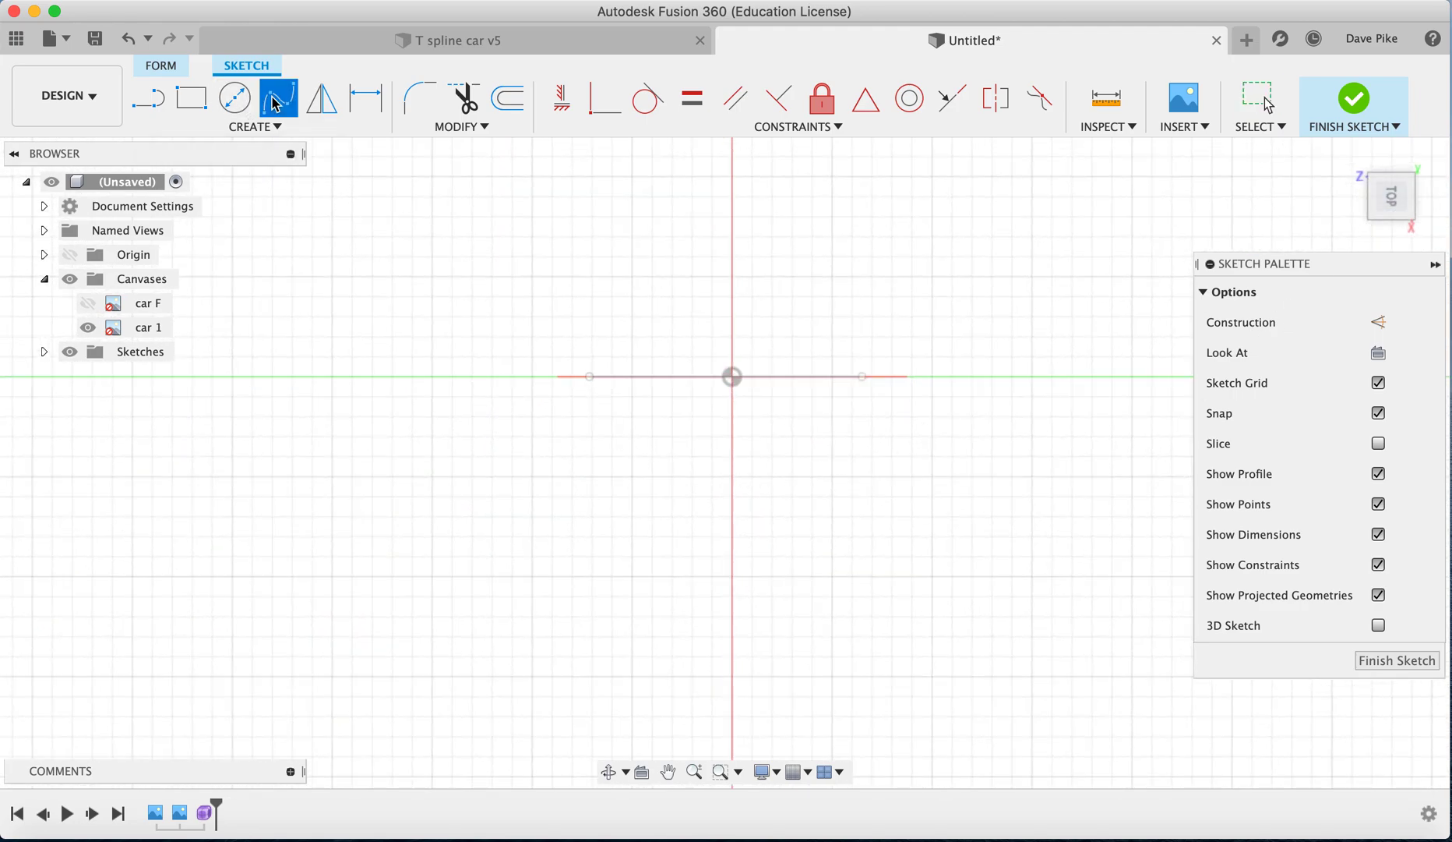
{"action": "left_click", "coordinate": [592, 456]}
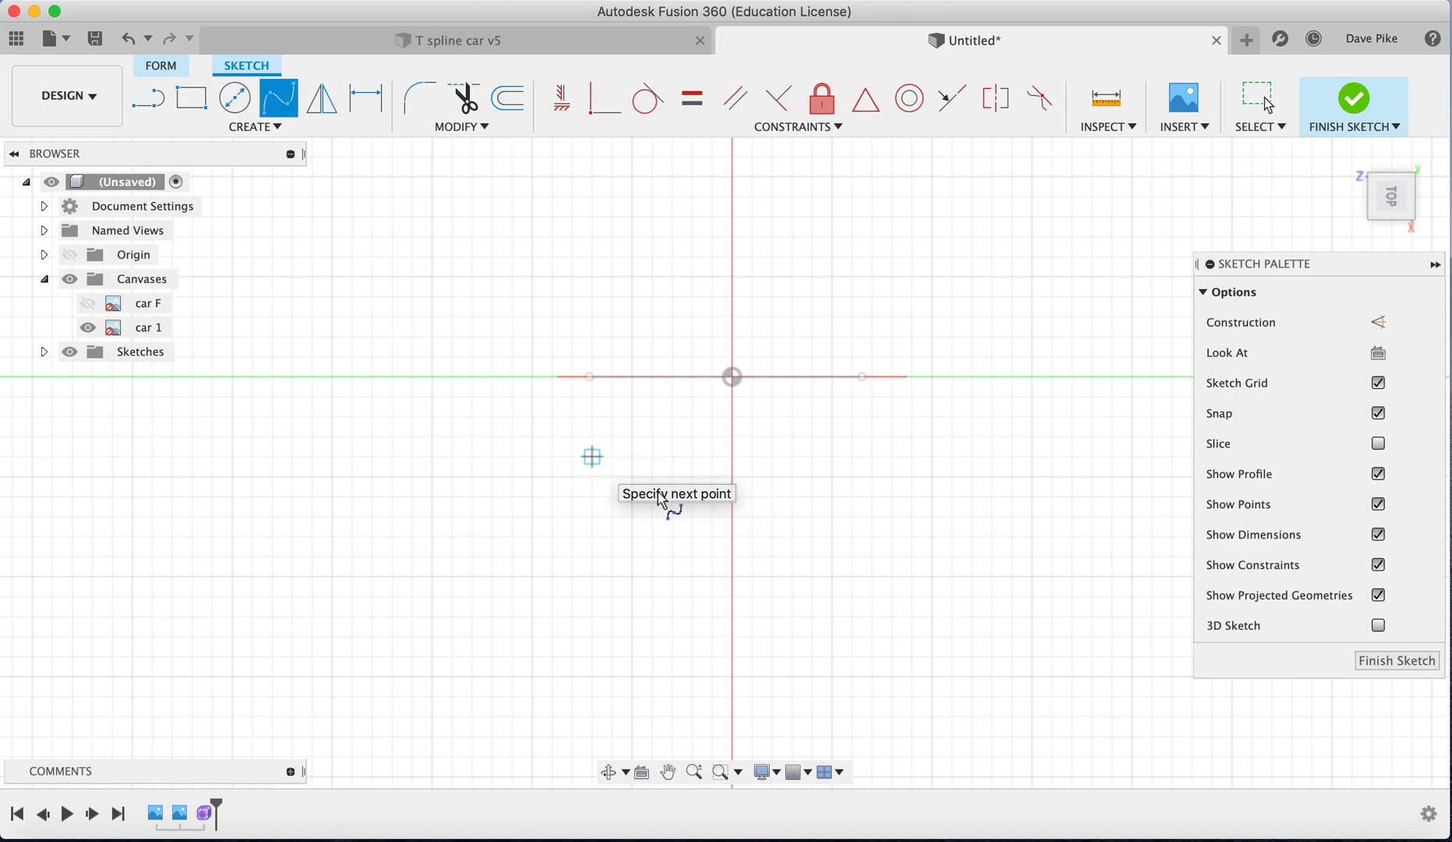
{"action": "left_click", "coordinate": [871, 496]}
{"action": "left_click", "coordinate": [865, 547]}
{"action": "scroll", "coordinate": [627, 472], "scroll_direction": "up", "scroll_amount": 3}
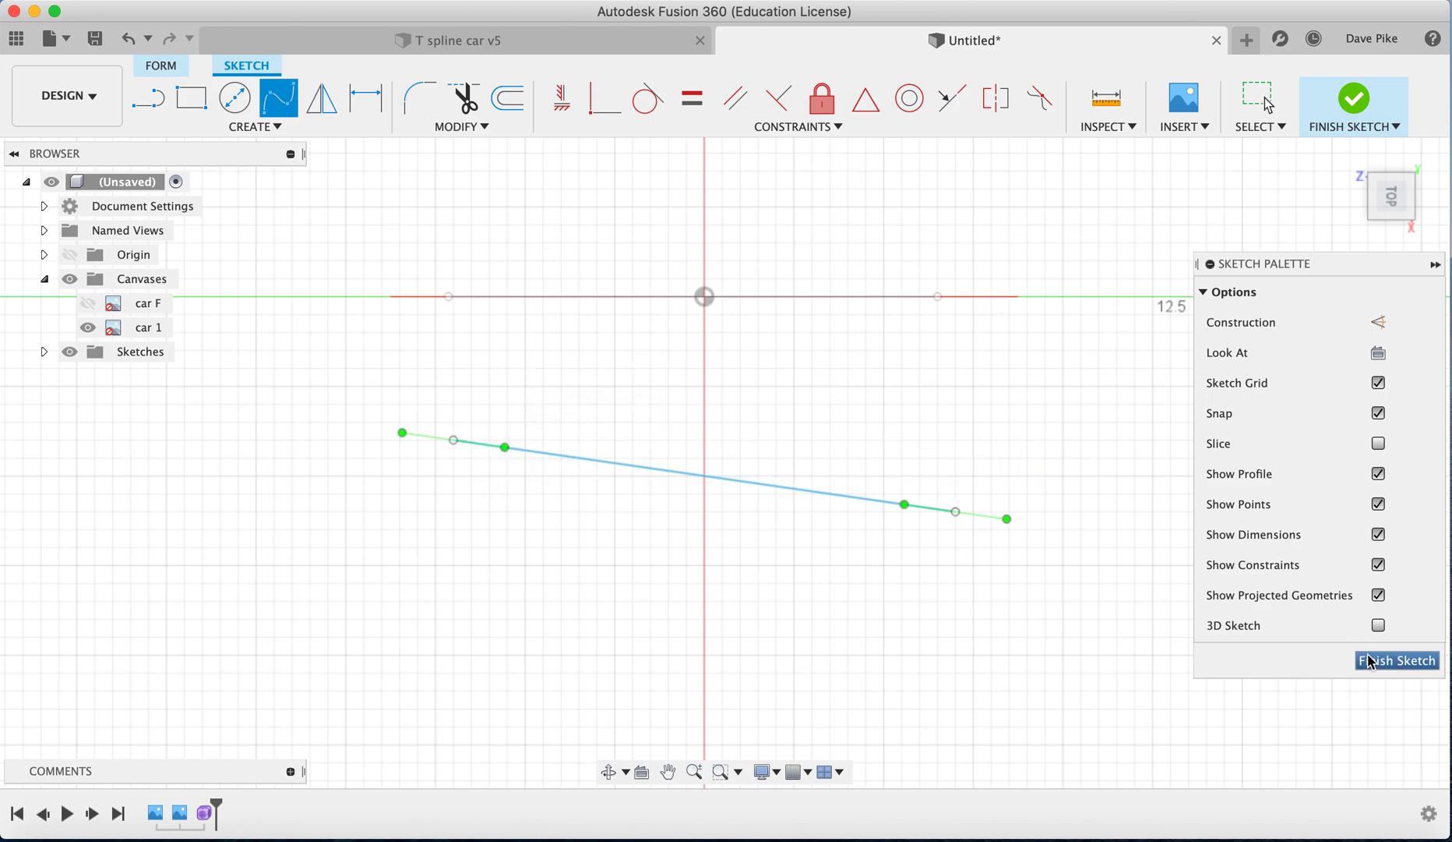
{"action": "key", "text": "Escape"}
Bow the new spline outward from the car with the tangent handles at both ends, and finish the sketch.
{"action": "left_click", "coordinate": [488, 445]}
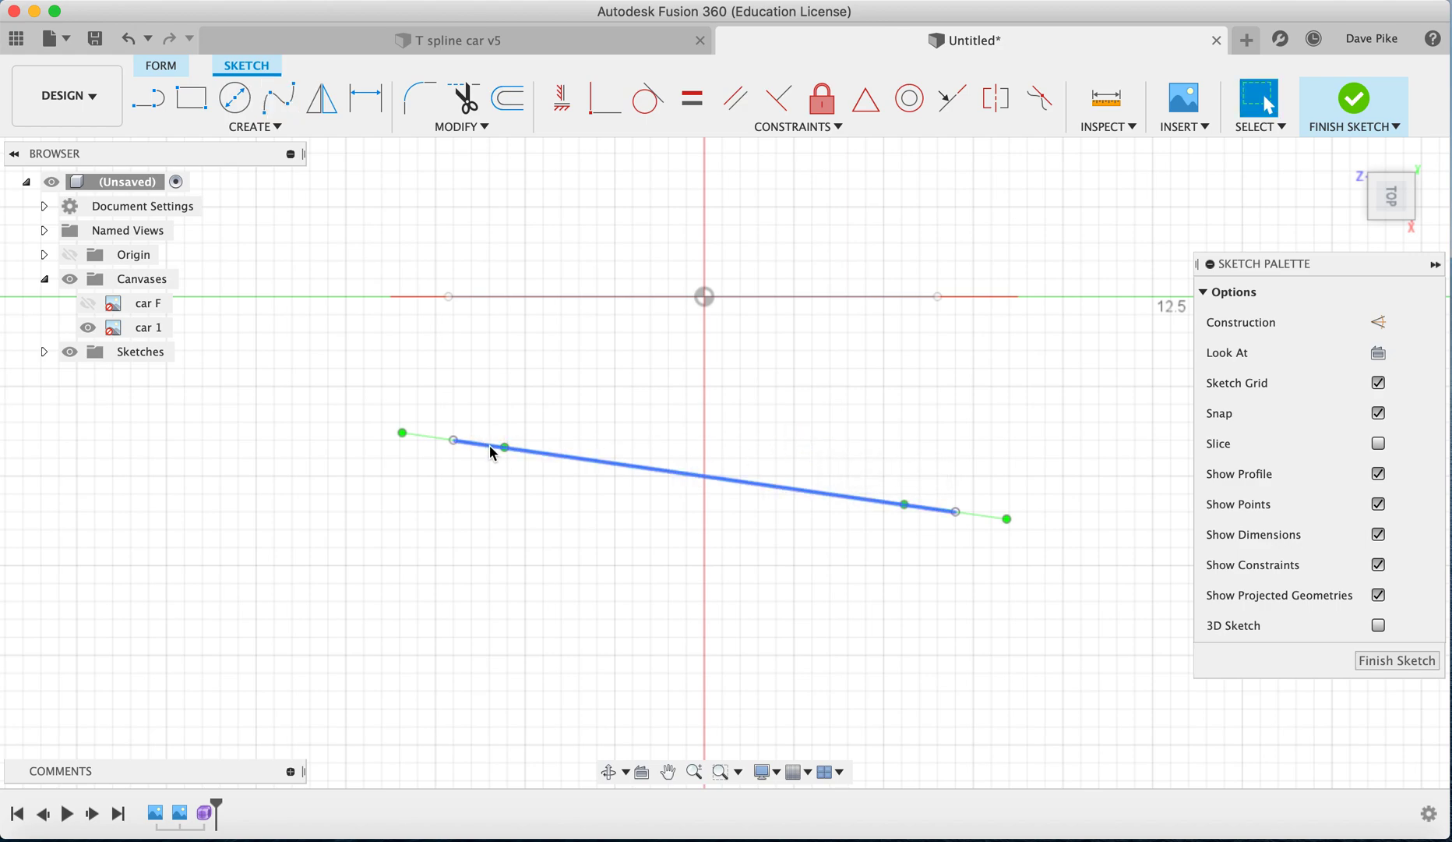
{"action": "left_click_drag", "start_coordinate": [505, 447], "coordinate": [501, 466]}
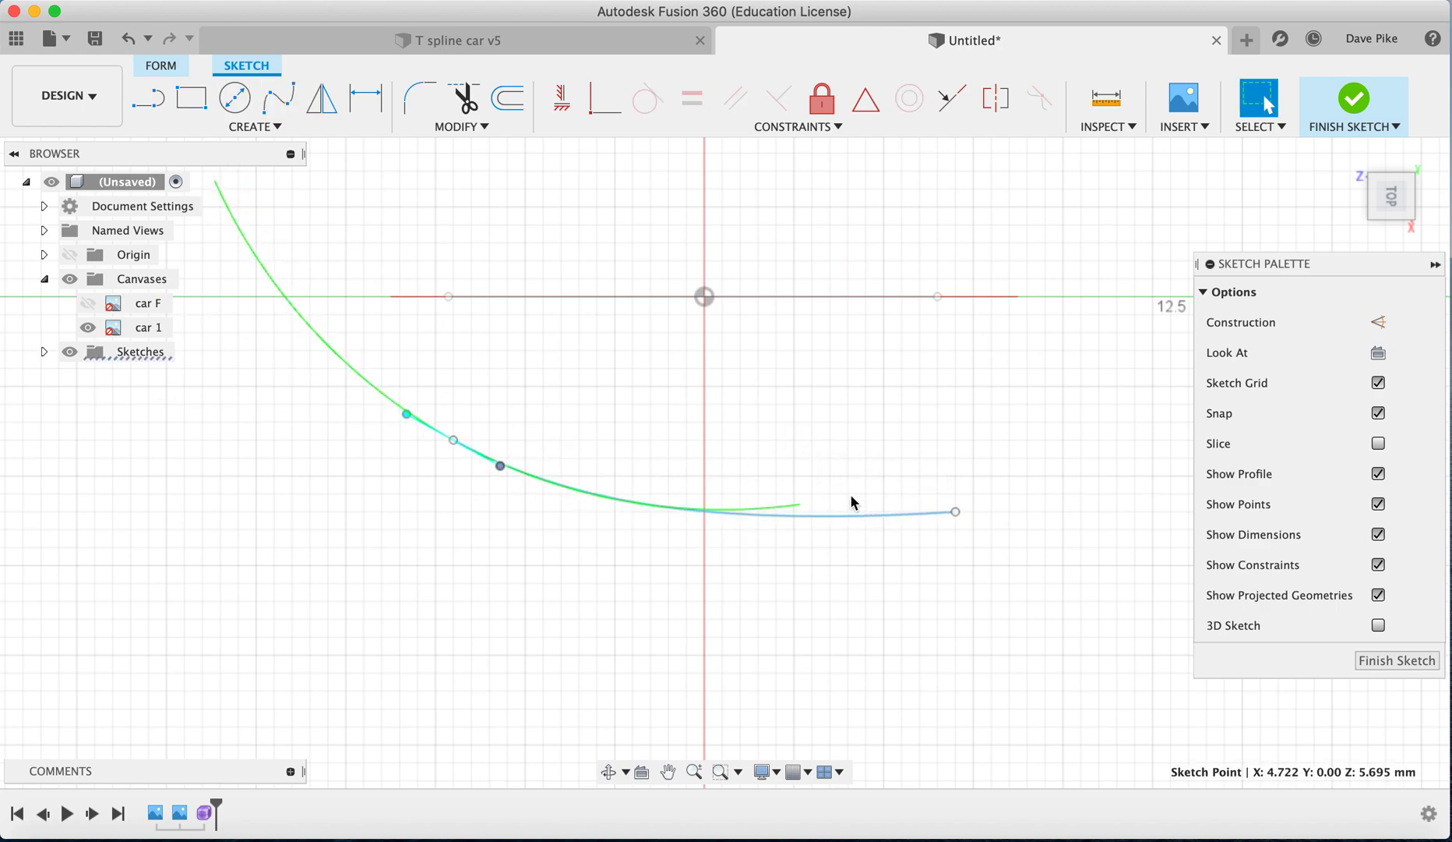
{"action": "left_click", "coordinate": [956, 513]}
{"action": "mouse_move", "coordinate": [1007, 507]}
{"action": "left_mouse_down"}
{"action": "mouse_move", "coordinate": [999, 484]}
{"action": "mouse_move", "coordinate": [1009, 493]}
{"action": "left_mouse_up"}
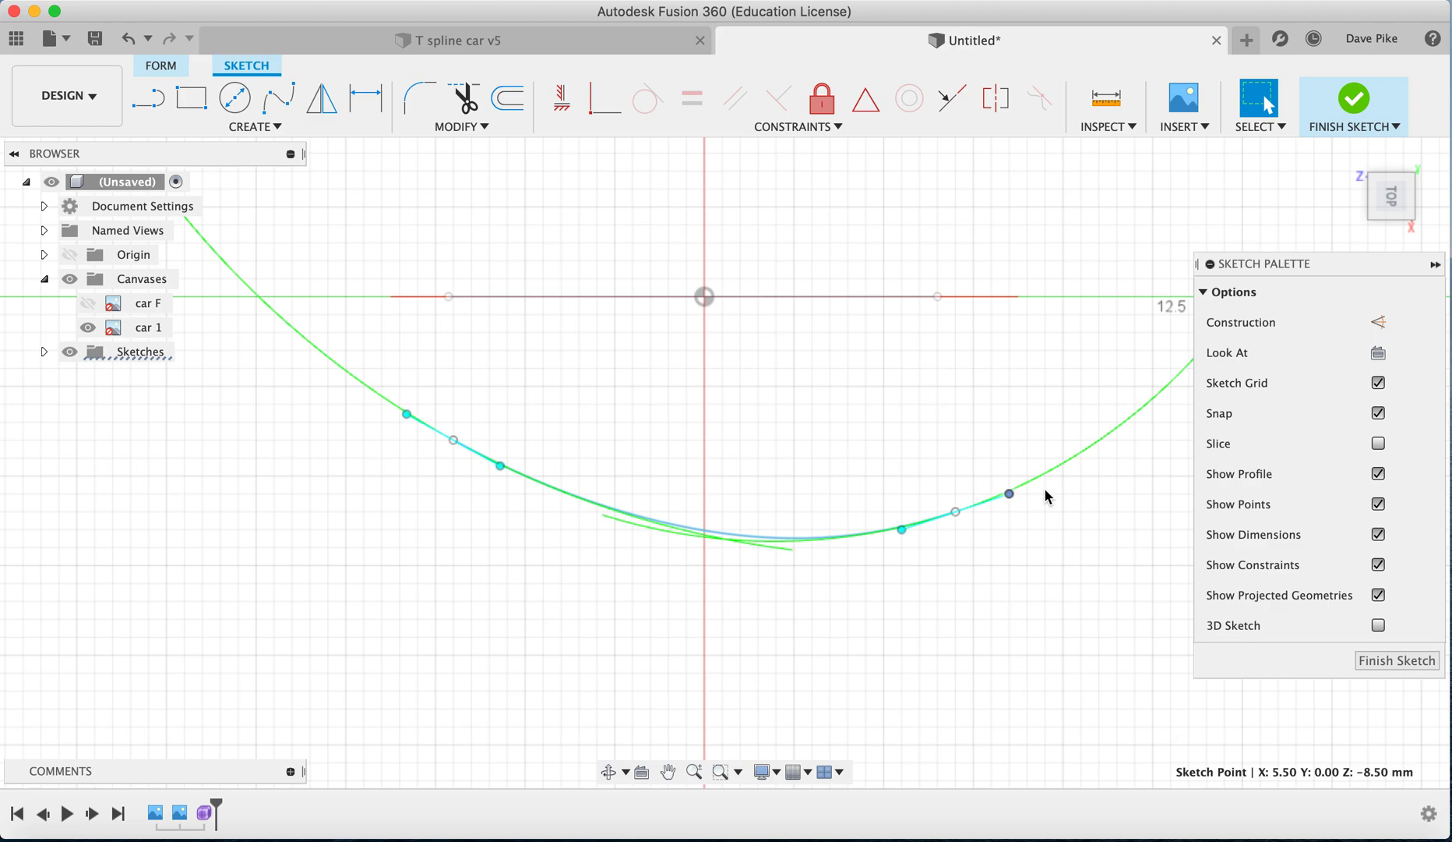
{"action": "left_click", "coordinate": [1422, 656]}
Move the rear end point of the horizontal spline toward the car's front with a Y distance of -0.50 mm.
{"action": "left_click", "coordinate": [1350, 152]}
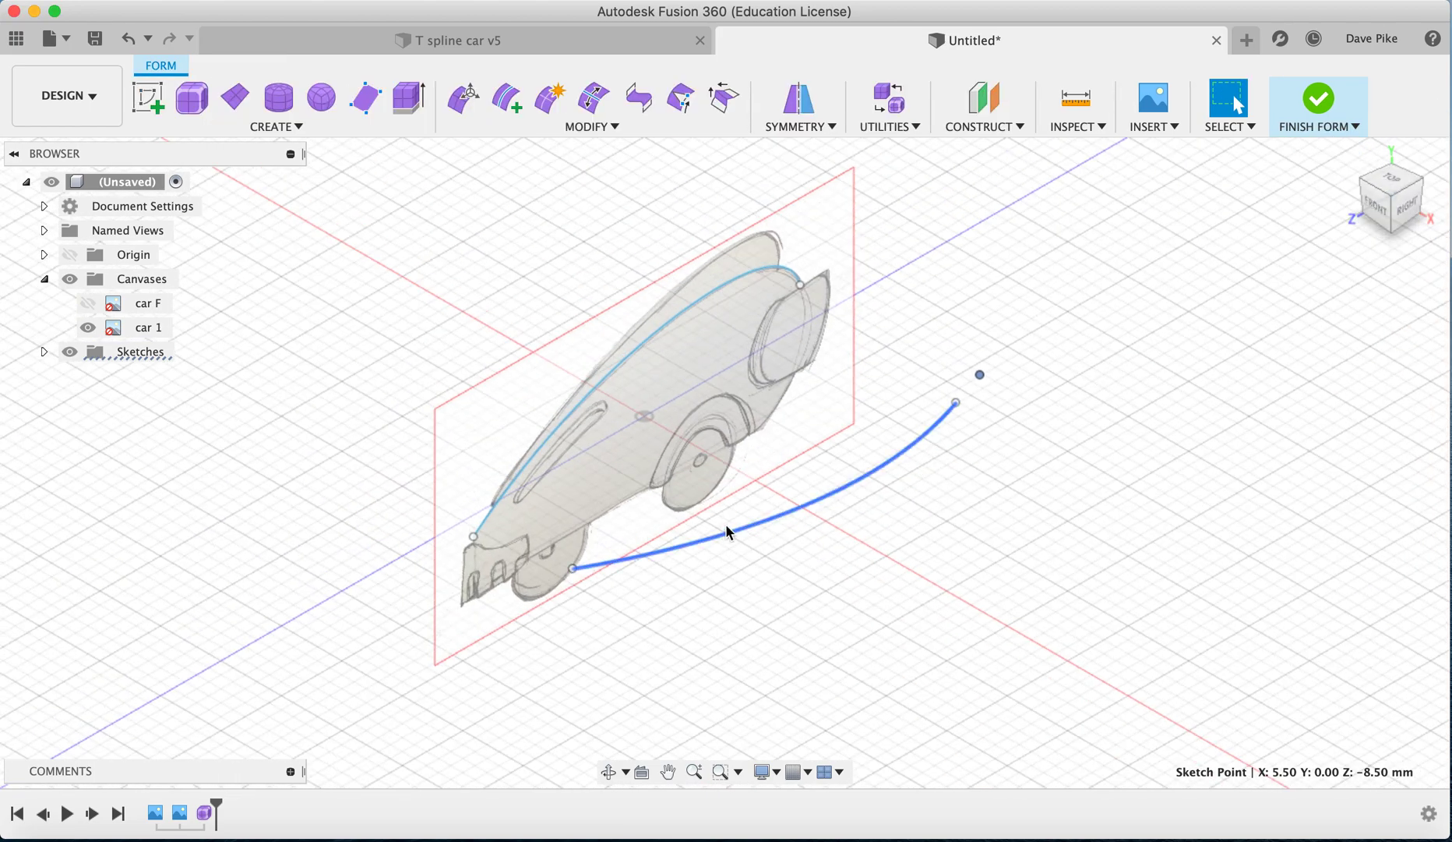
{"action": "left_click", "coordinate": [1412, 207]}
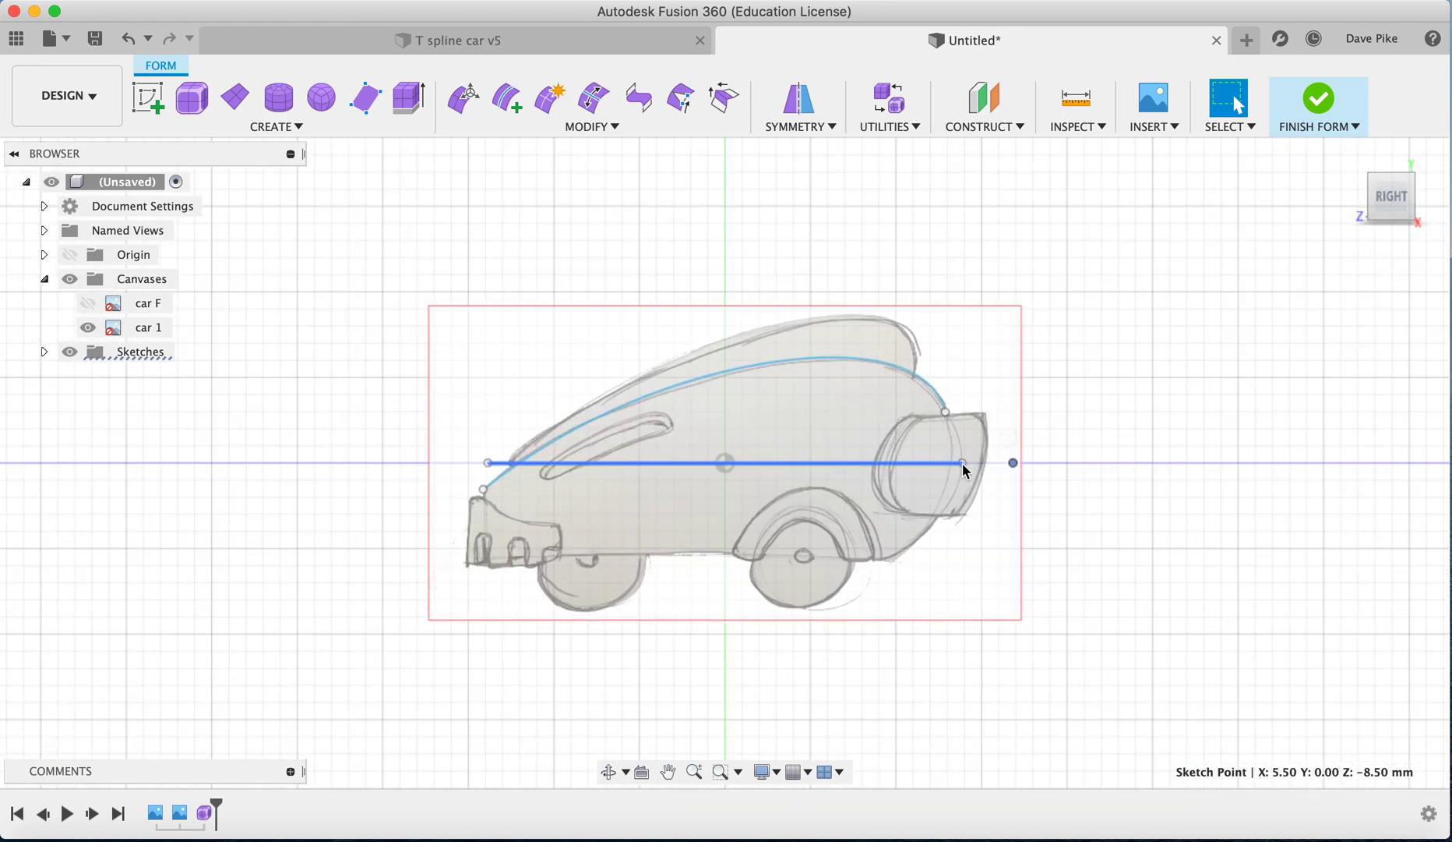
{"action": "scroll", "coordinate": [962, 463], "scroll_direction": "up", "scroll_amount": 5}
{"action": "key", "text": "m"}
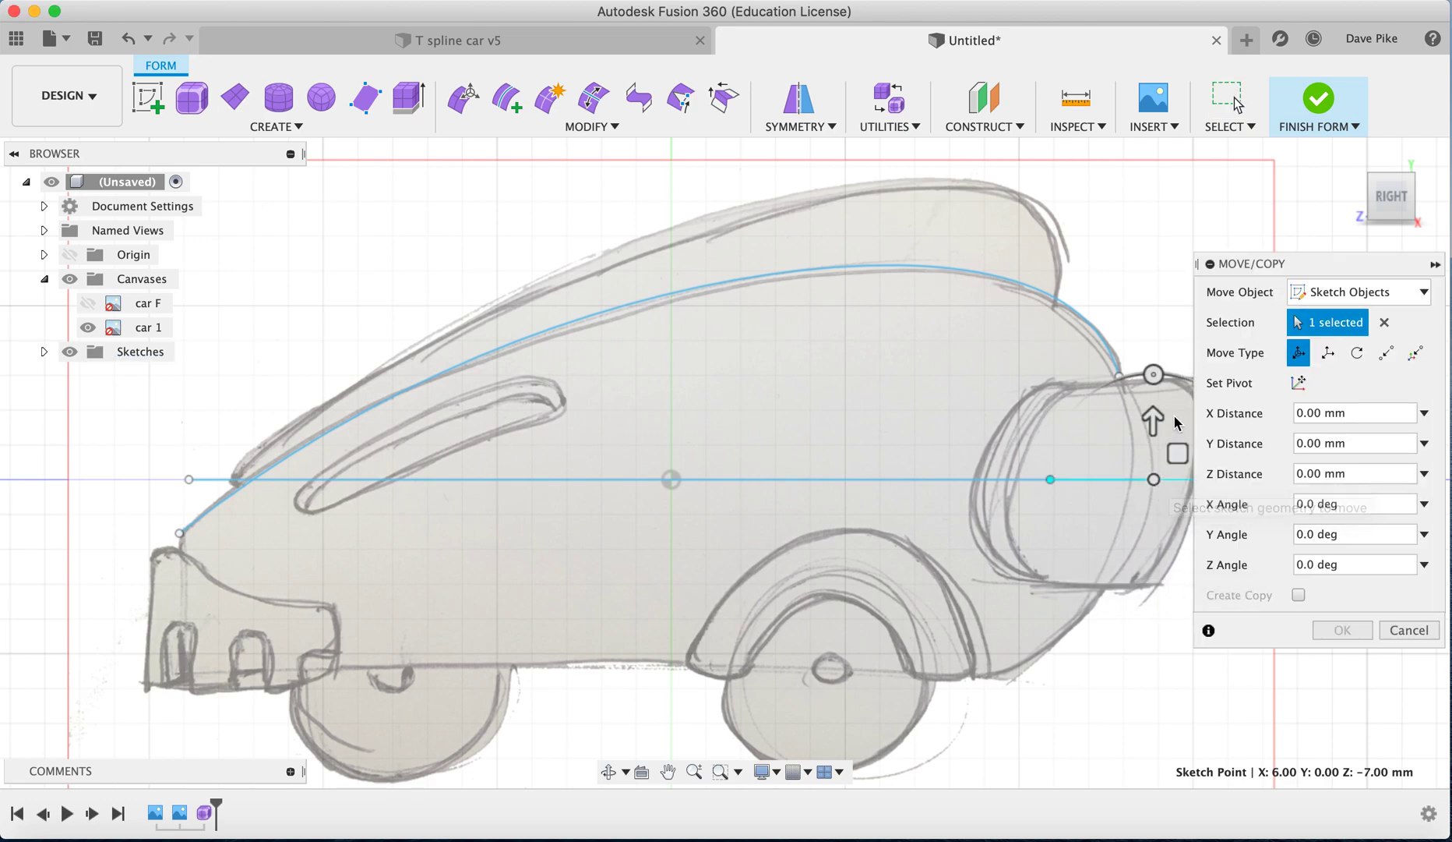
{"action": "middle_click_drag", "start_coordinate": [1218, 478], "coordinate": [1092, 475]}
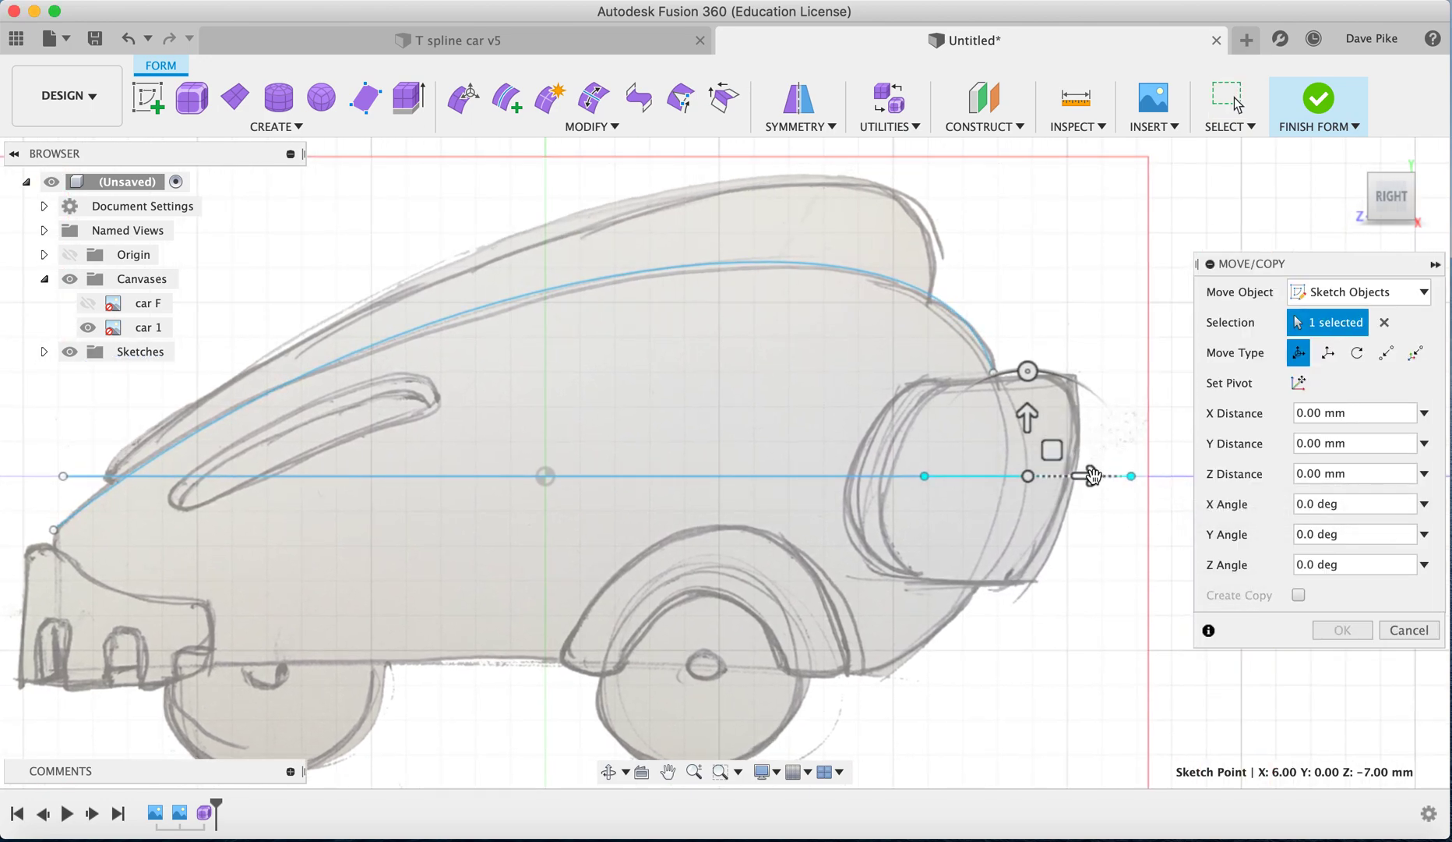
{"action": "left_click_drag", "start_coordinate": [1091, 476], "coordinate": [1069, 475]}
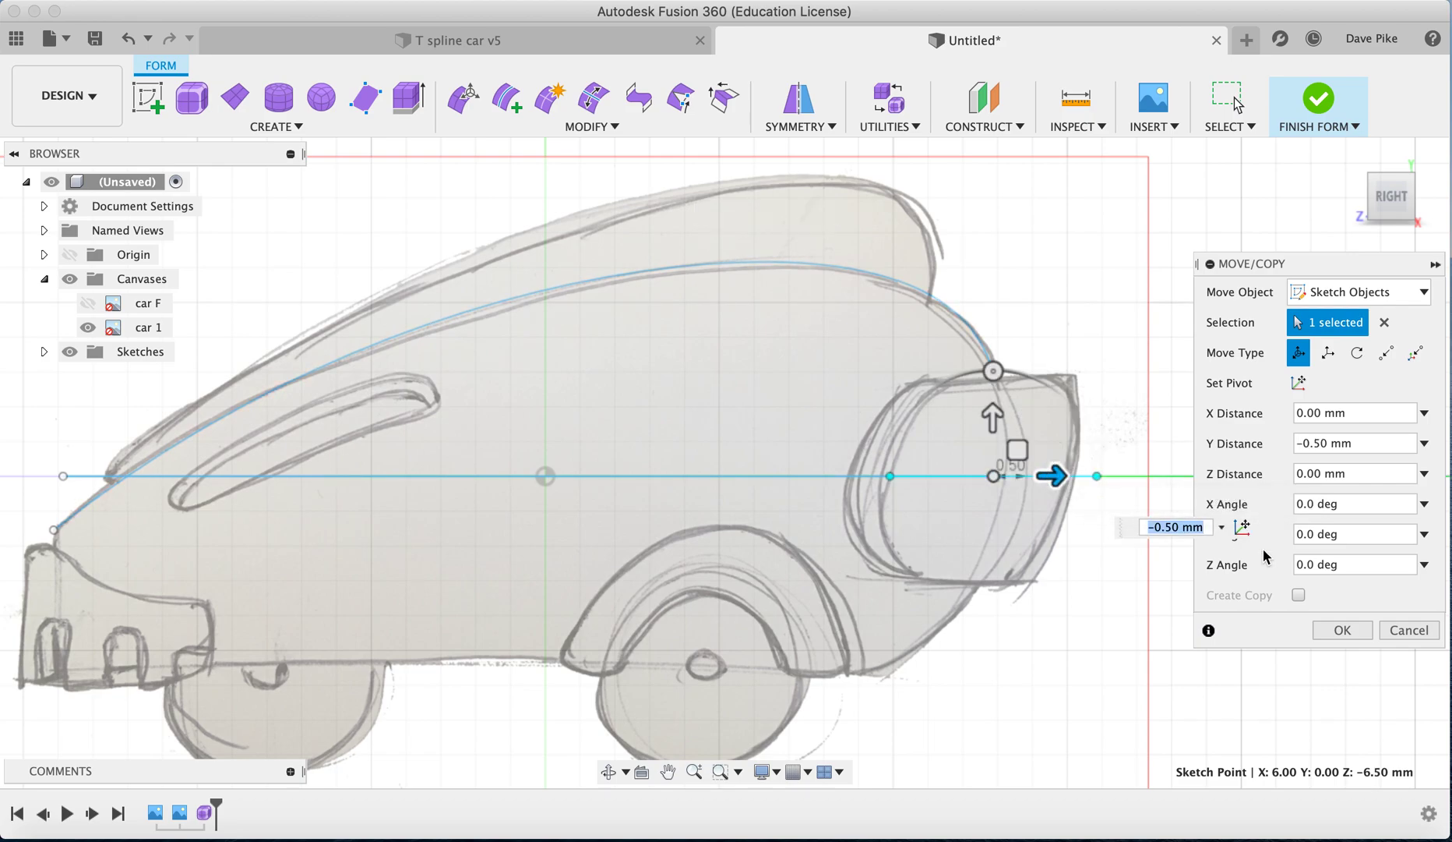
{"action": "left_click", "coordinate": [1342, 630]}
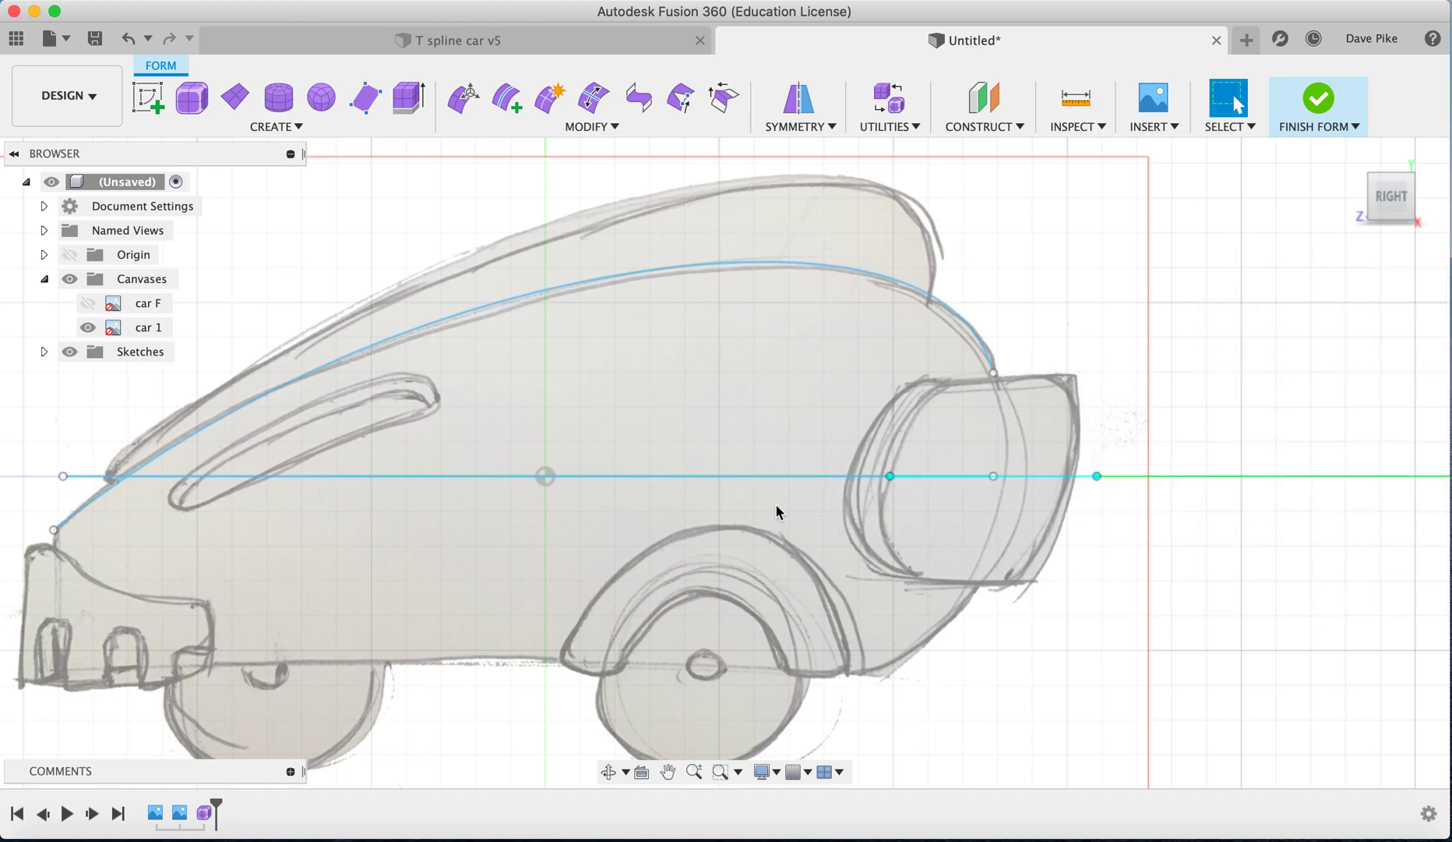
Move the whole horizontal spline down to the car's lower body with a Z distance of -2.50 mm, and finish the form.
{"action": "left_click", "coordinate": [132, 475]}
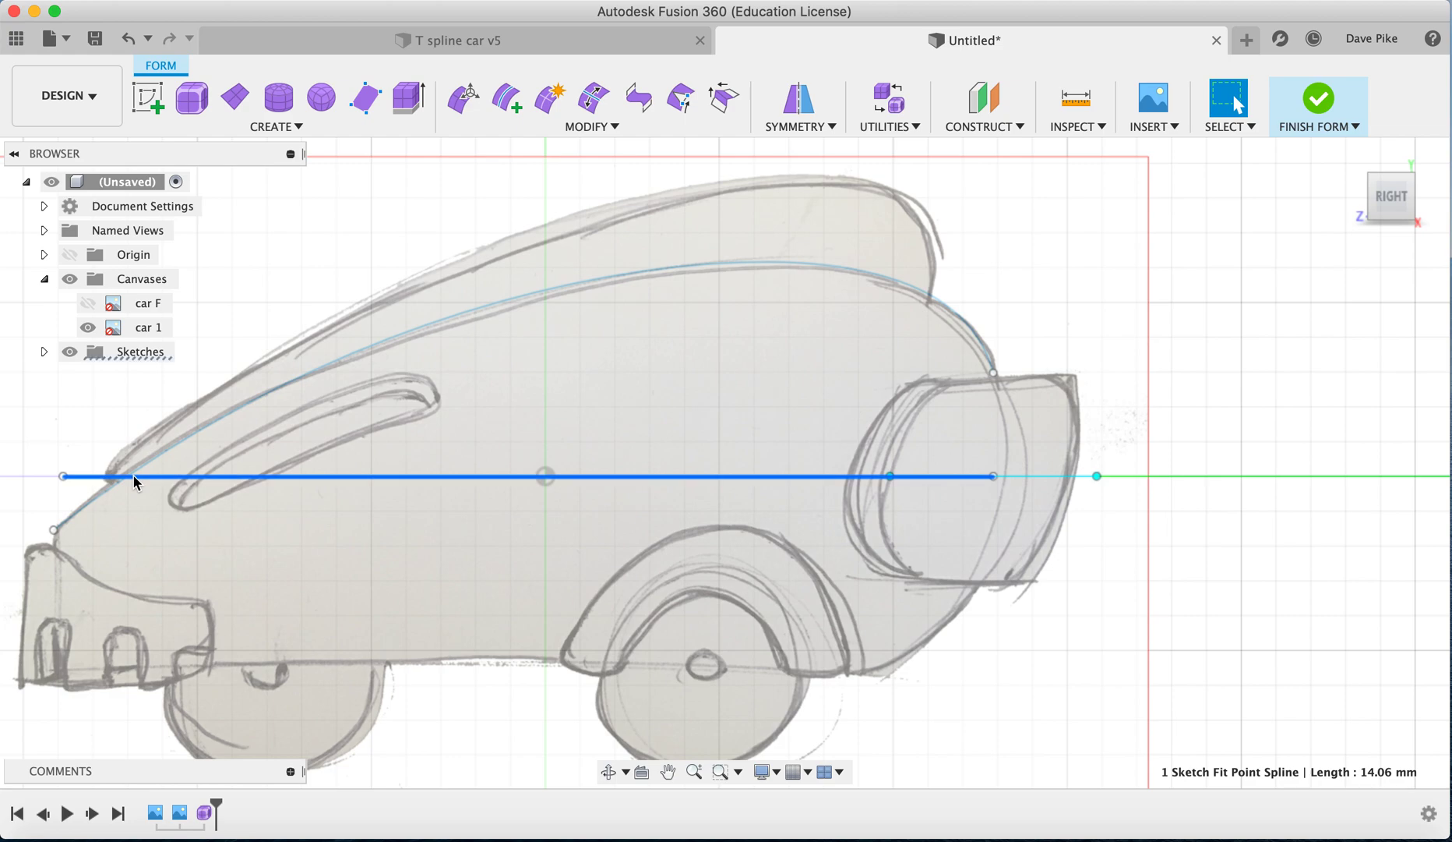
{"action": "key", "text": "m"}
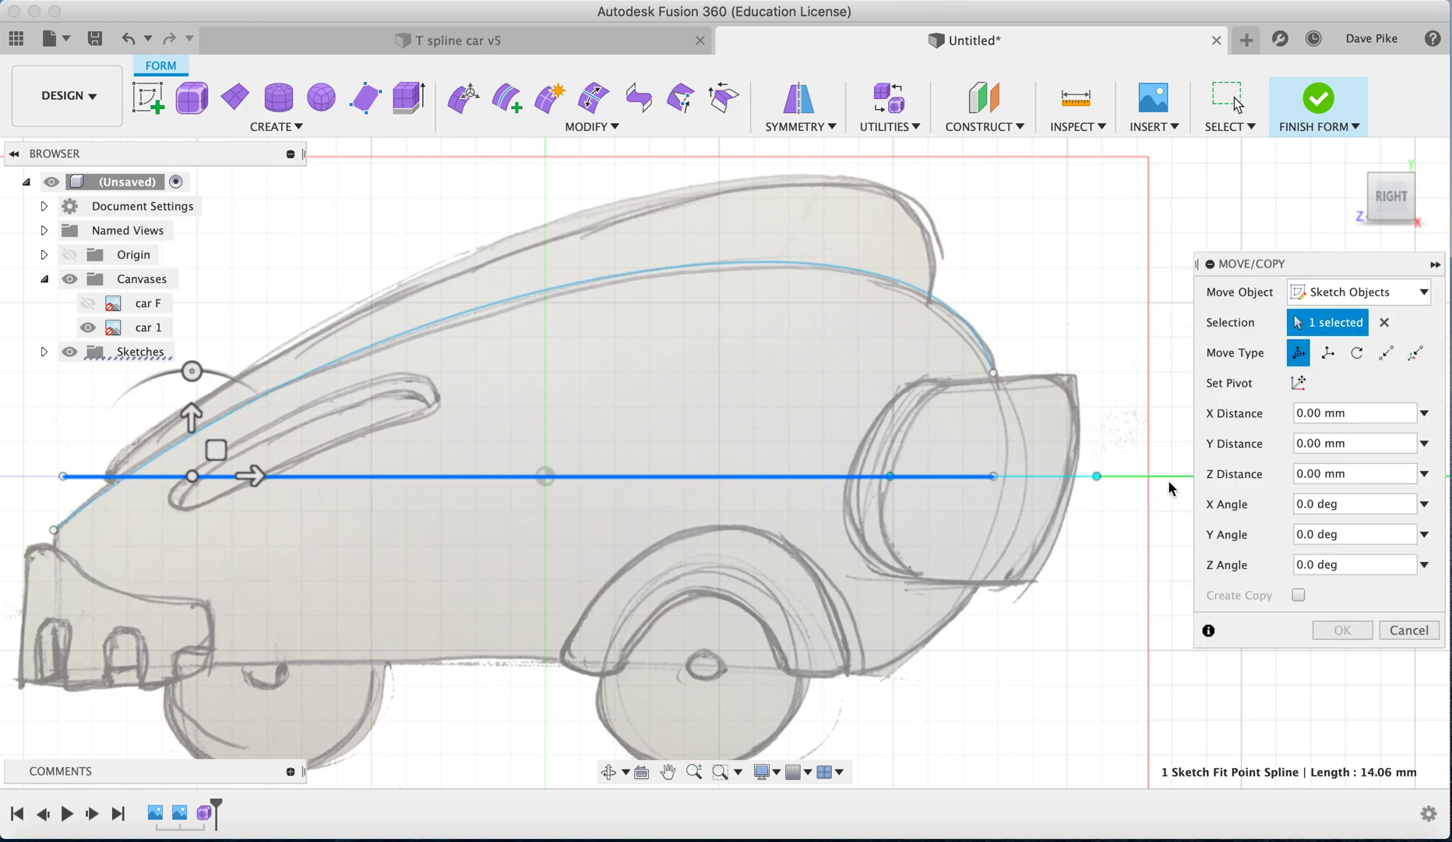
{"action": "left_click_drag", "start_coordinate": [854, 475], "coordinate": [726, 616]}
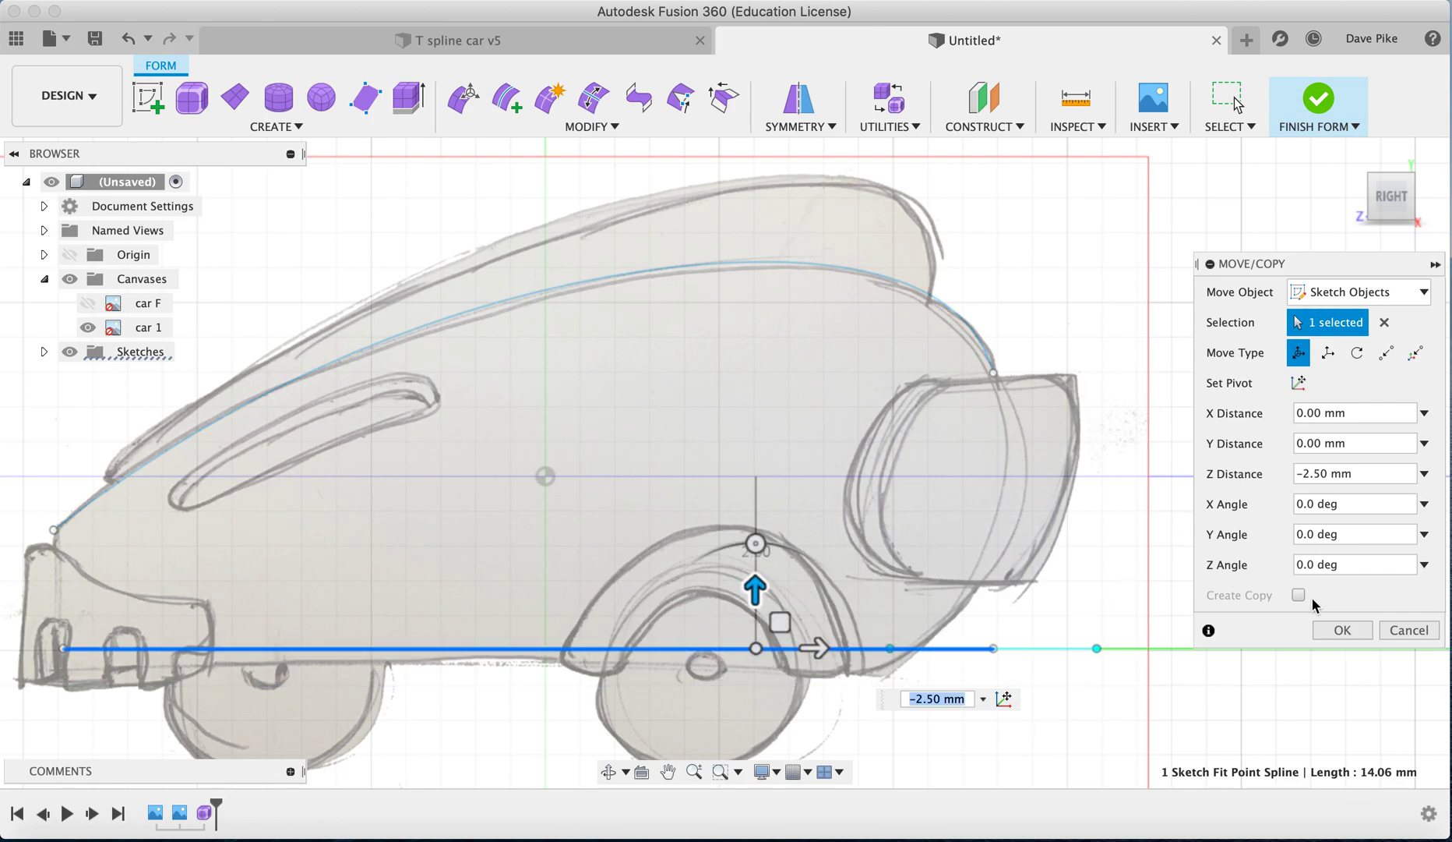
{"action": "left_click", "coordinate": [1342, 629]}
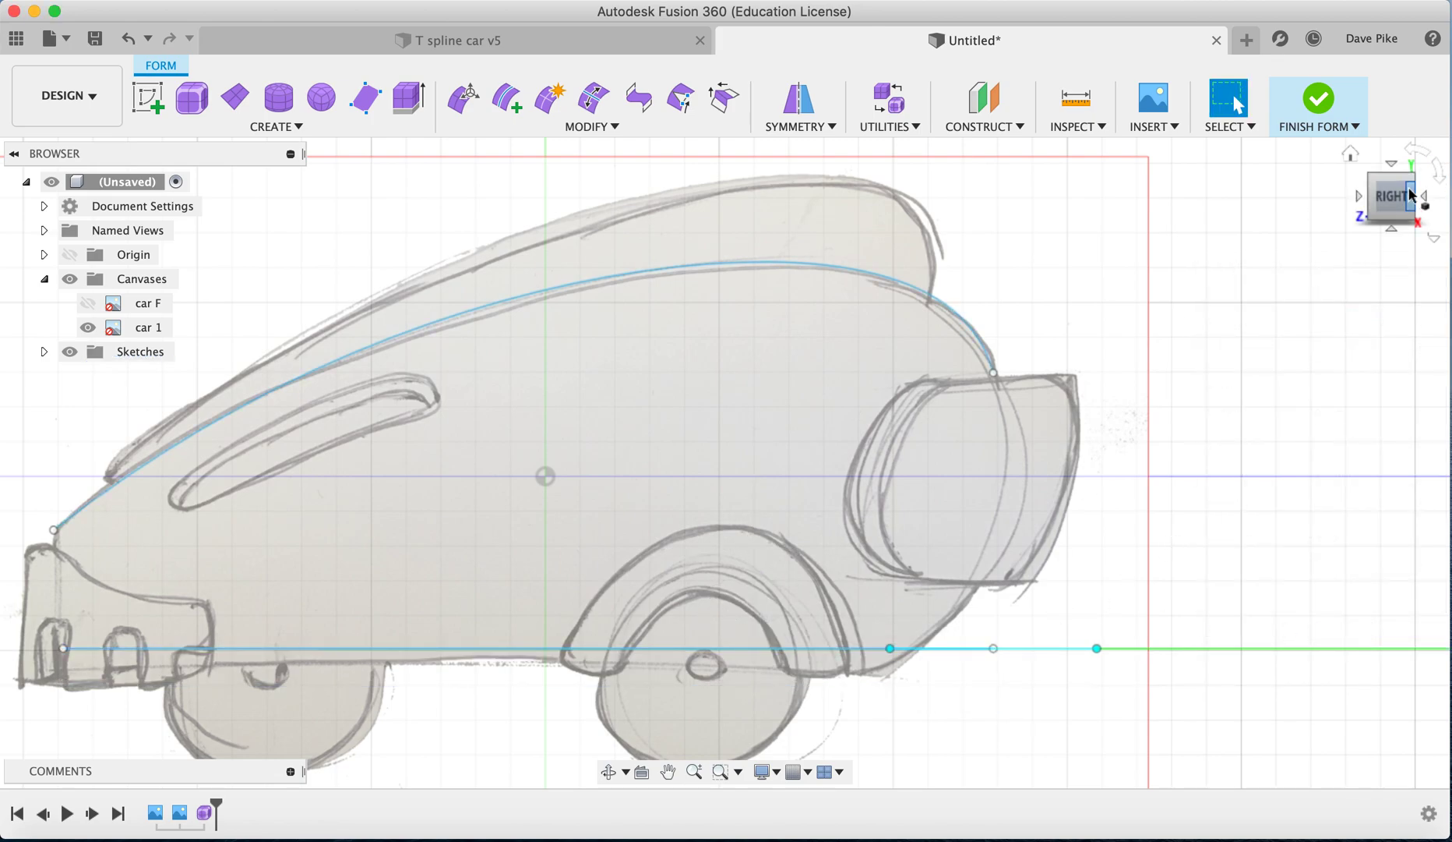
{"action": "left_click", "coordinate": [1317, 98]}
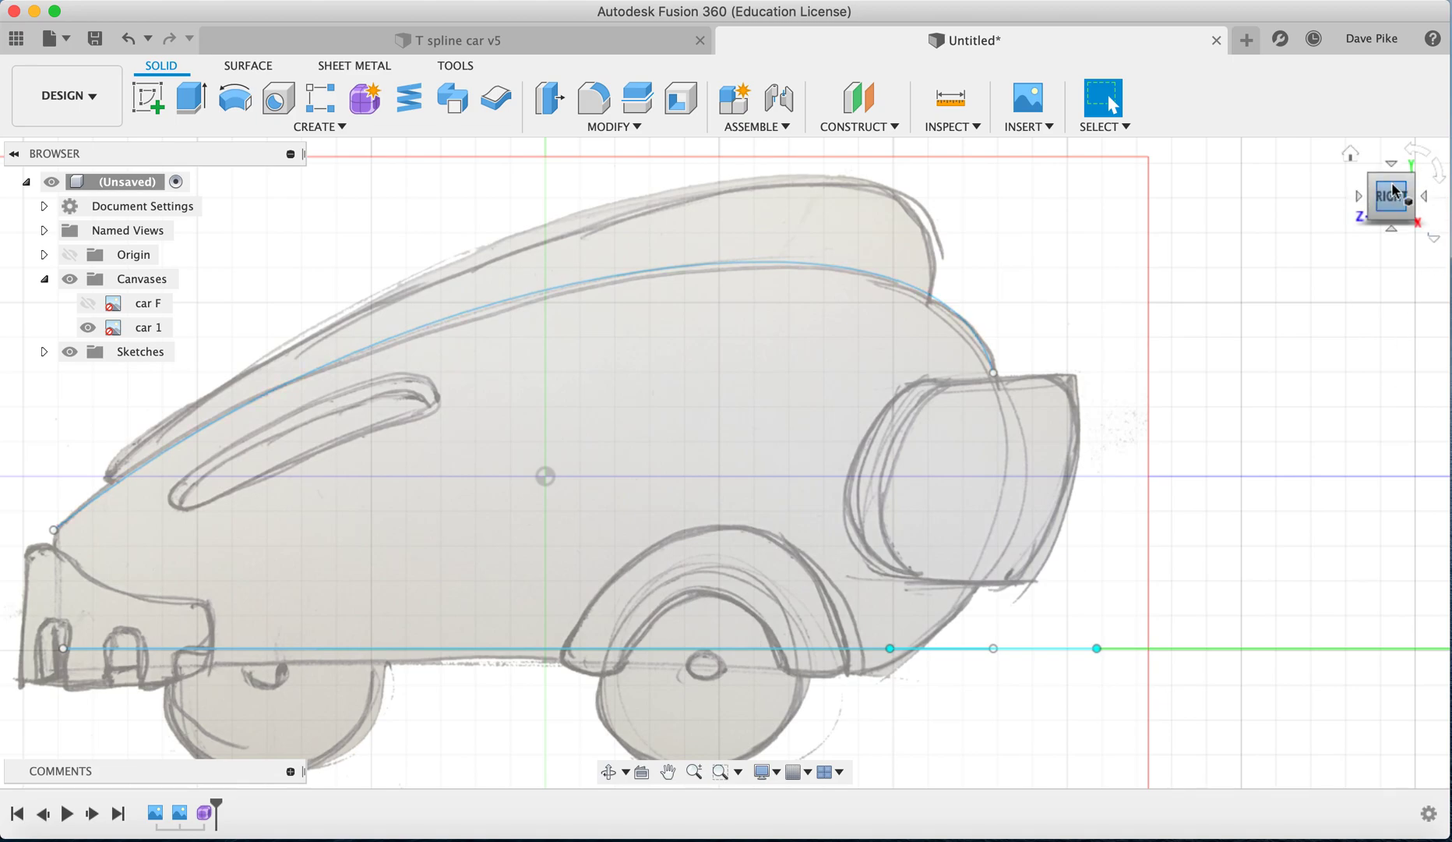
{"action": "left_click", "coordinate": [1357, 153]}
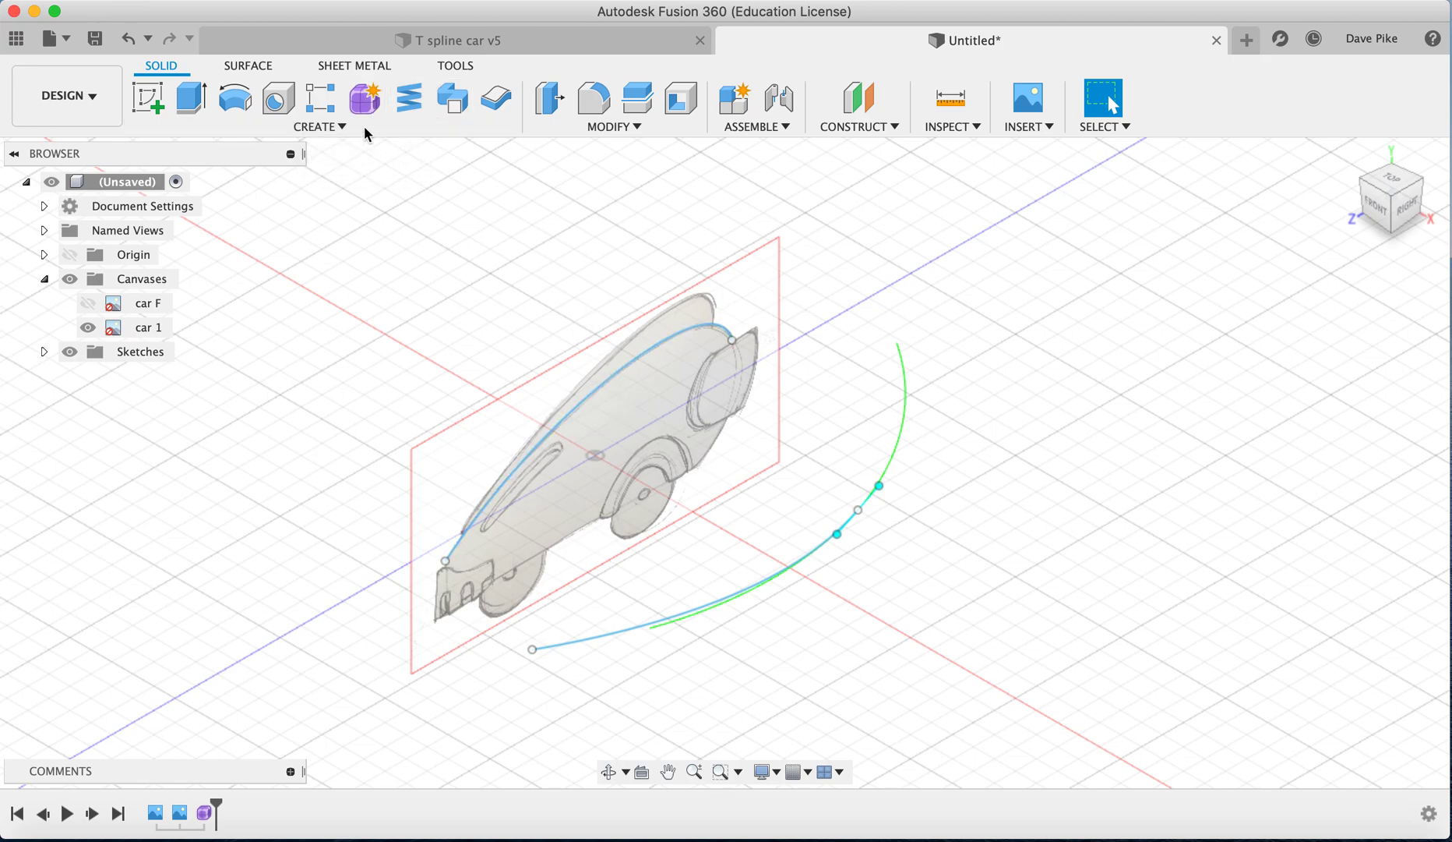
Create a second form and undo its creation.
{"action": "left_click", "coordinate": [364, 98]}
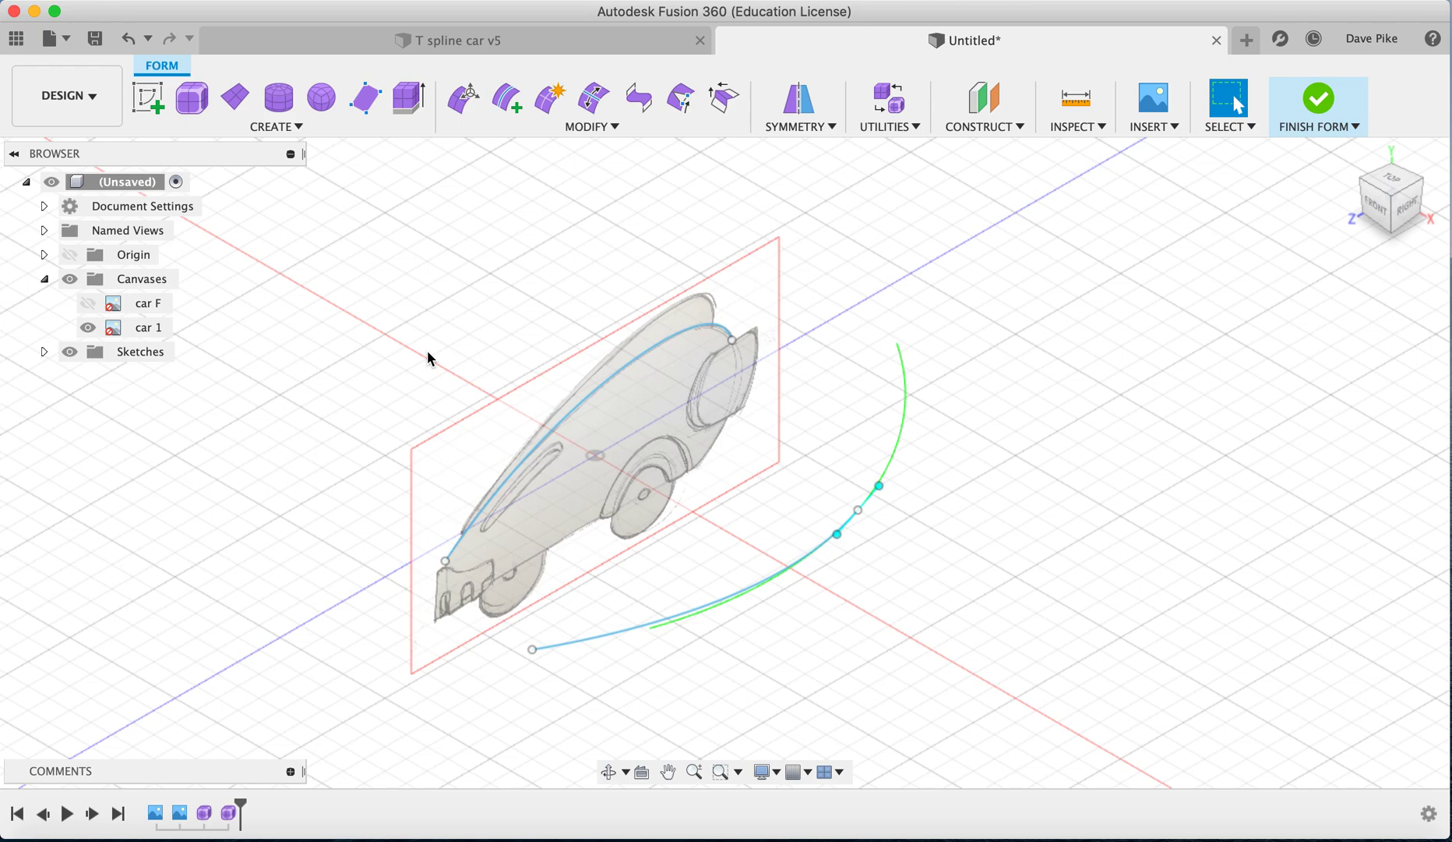
{"action": "key", "text": "super+z"}
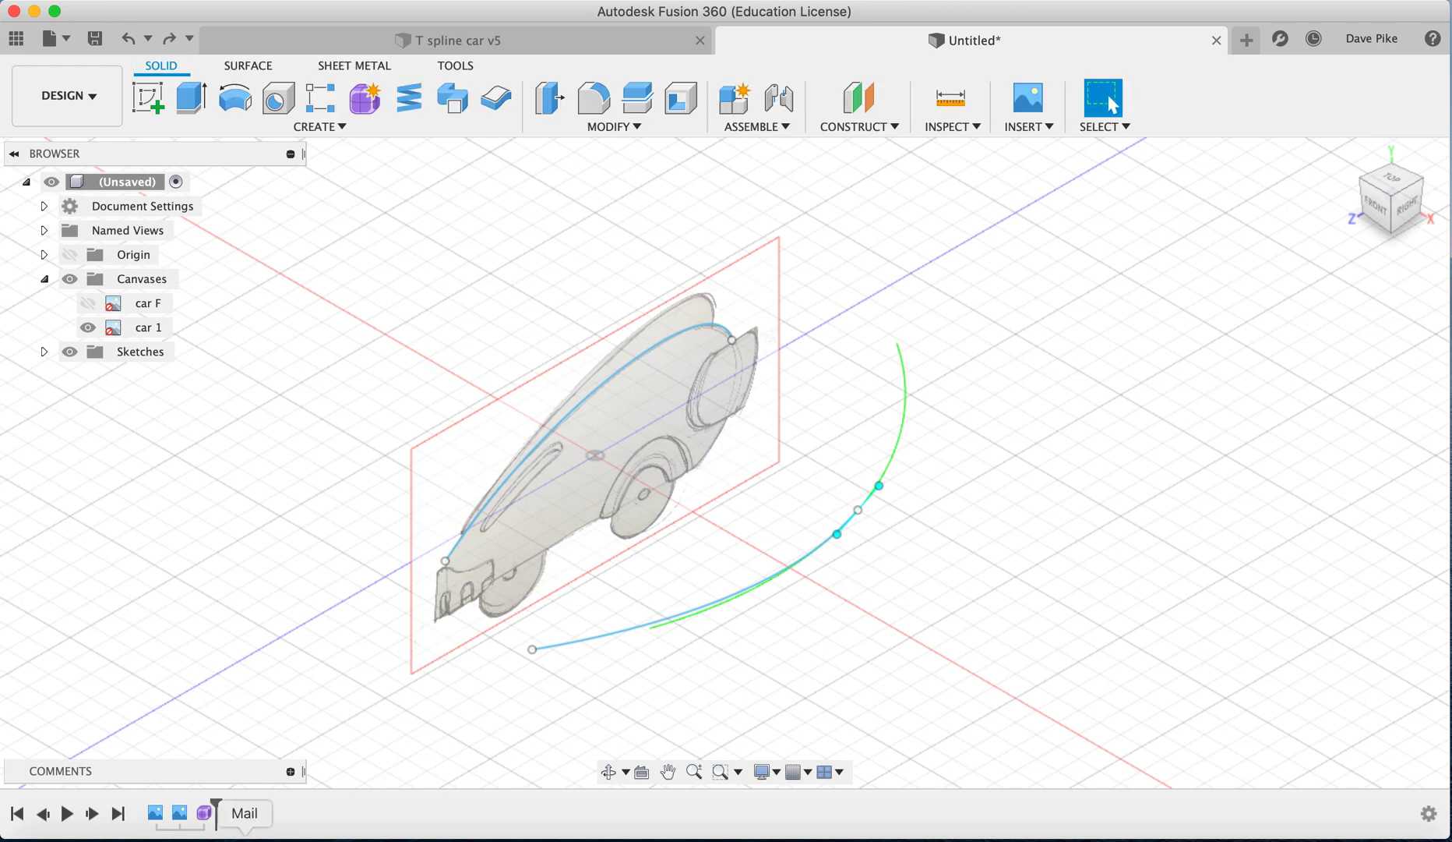
Reopen the form and extrude the roofline spline 1.00 mm outward from the side canvas.
{"action": "double_click", "coordinate": [205, 814]}
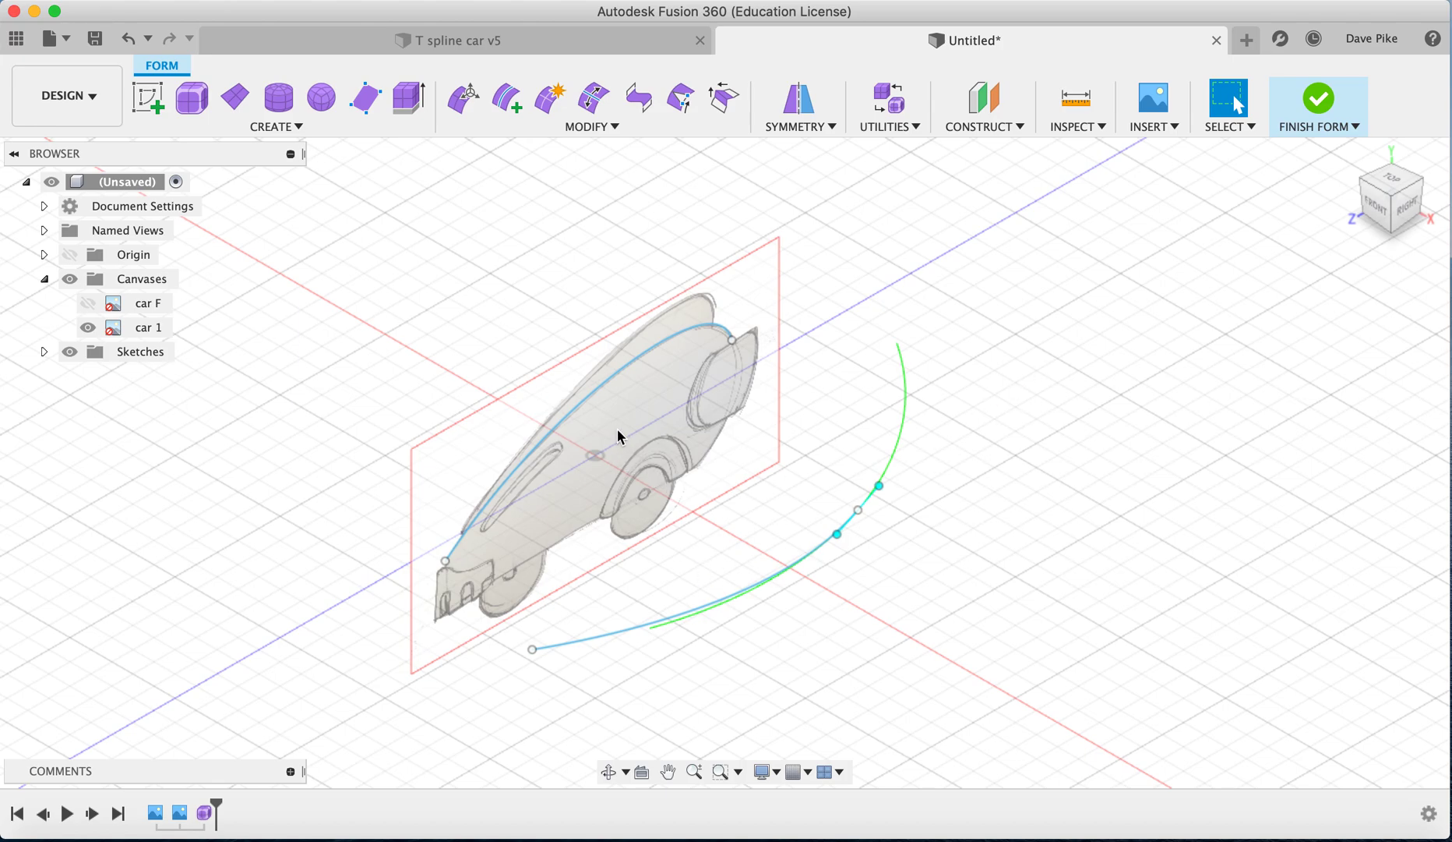
{"action": "left_click", "coordinate": [409, 97]}
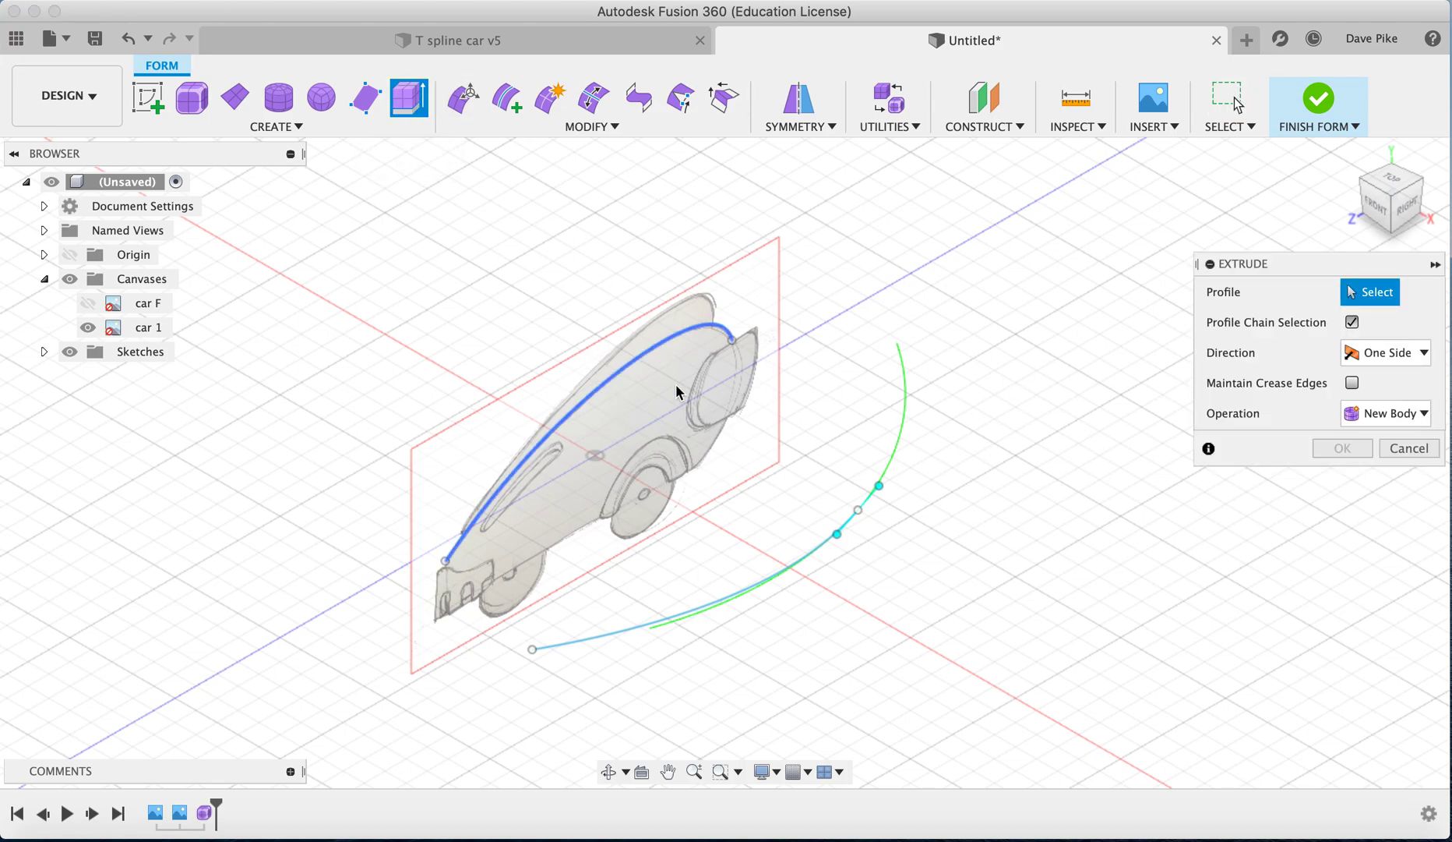
{"action": "left_click", "coordinate": [612, 377]}
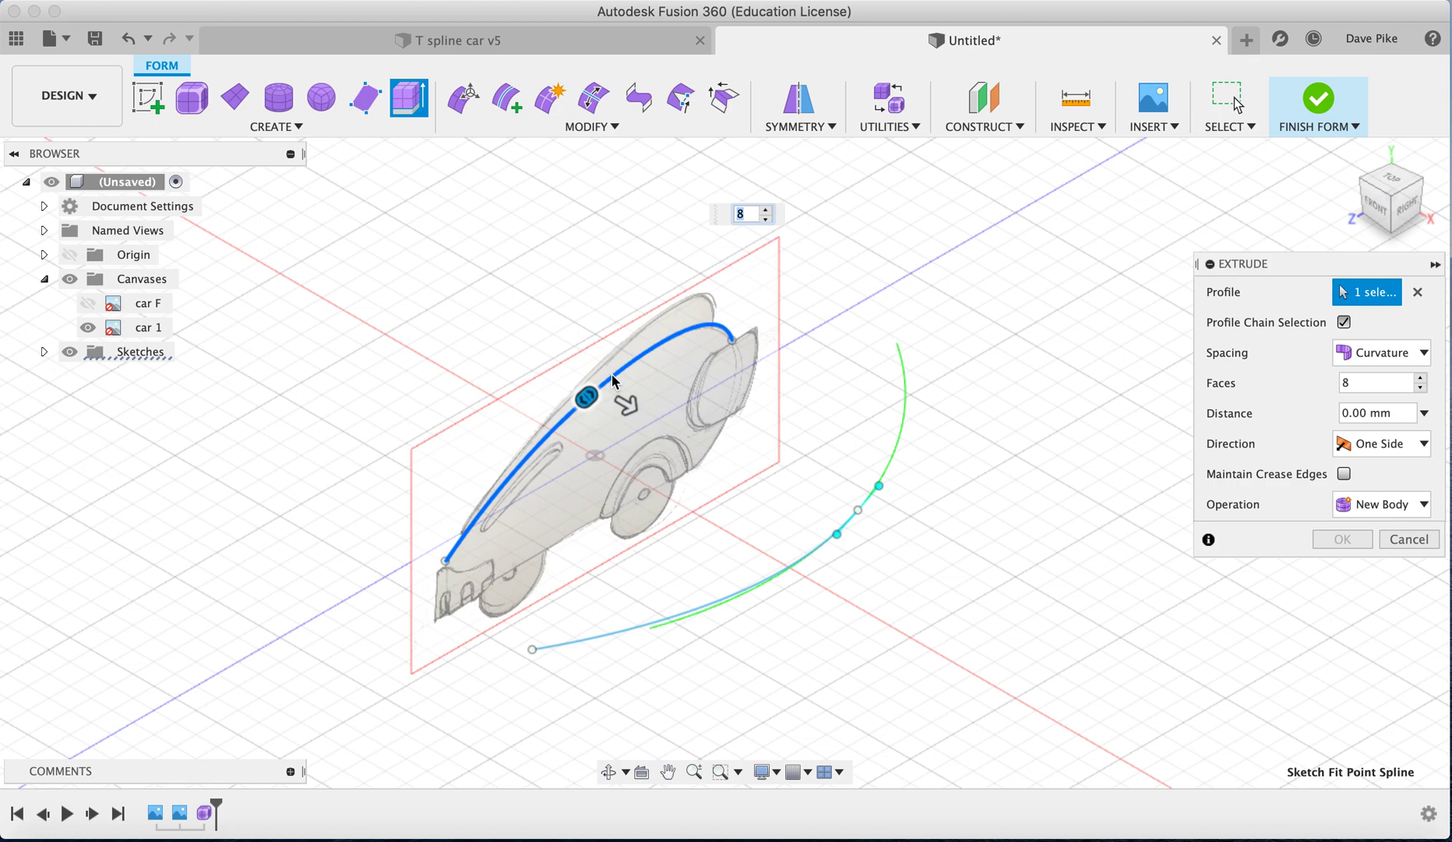
{"action": "left_click_drag", "start_coordinate": [632, 405], "coordinate": [641, 412]}
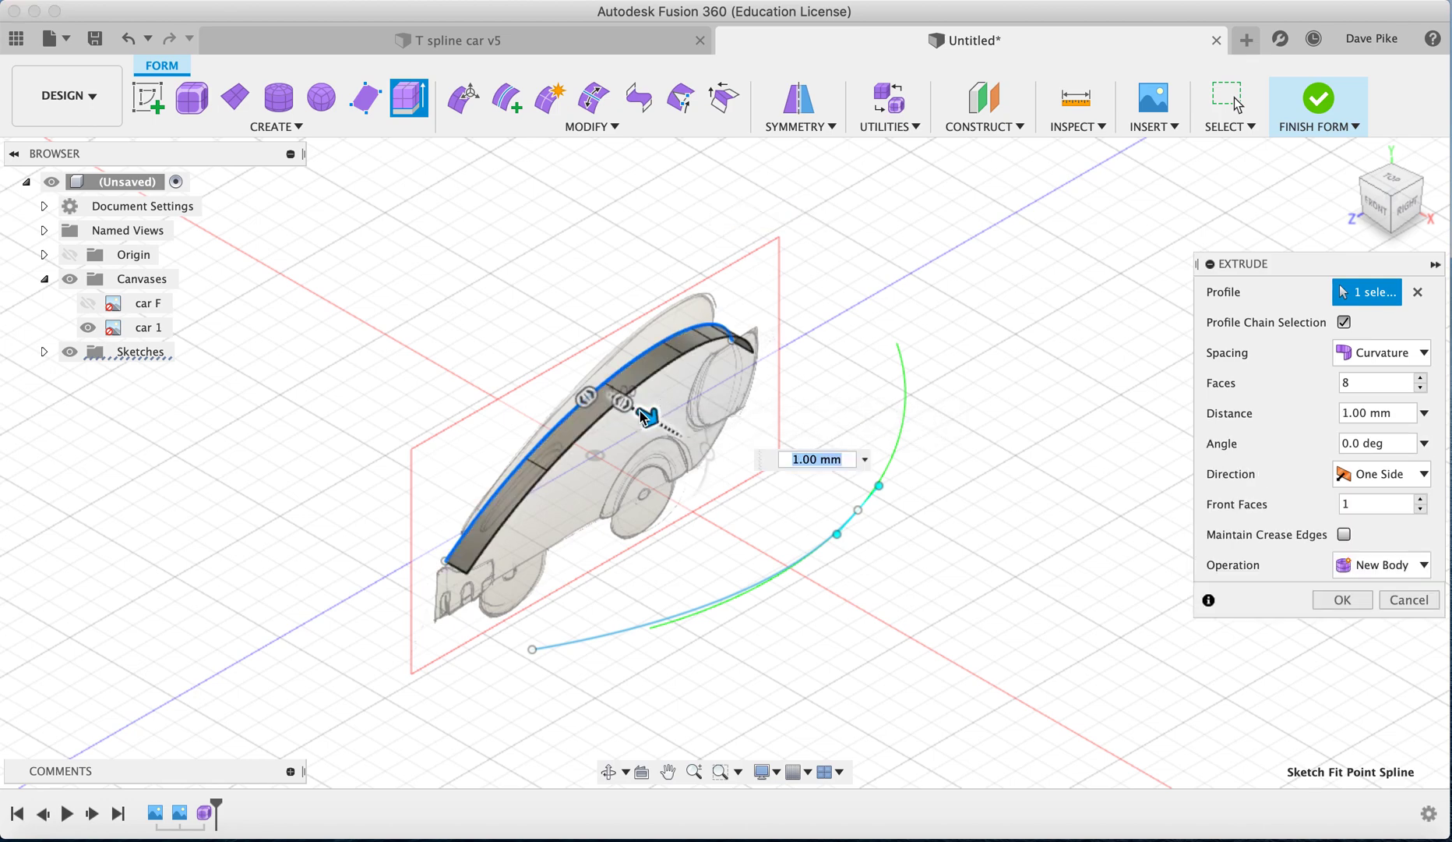
Set the roofline extrusion's spacing to Uniform with 8 faces and accept it as a new body.
{"action": "left_click", "coordinate": [1405, 354]}
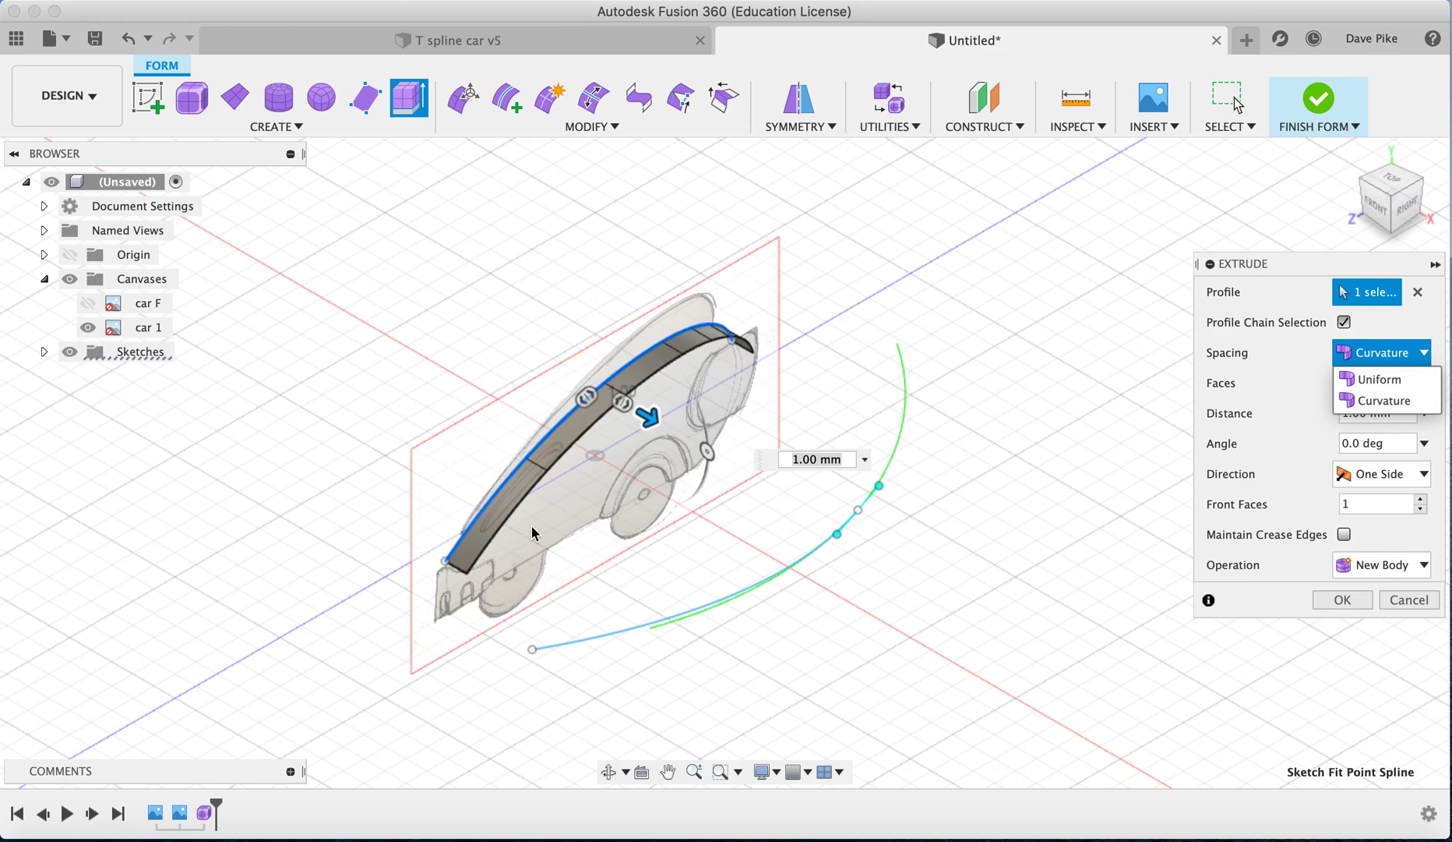
{"action": "left_click", "coordinate": [1285, 432]}
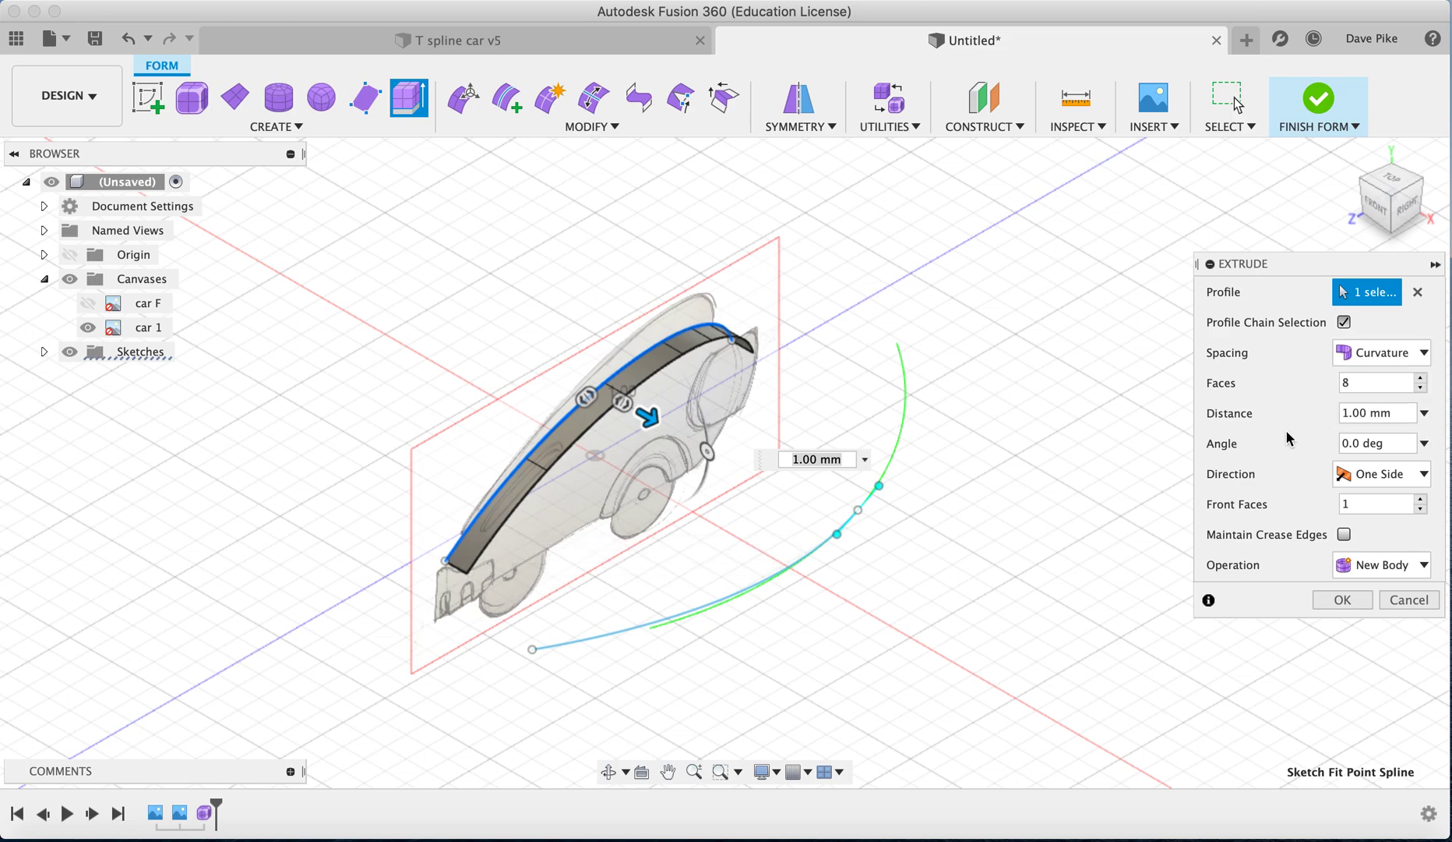
{"action": "left_click", "coordinate": [1345, 381]}
{"action": "left_click", "coordinate": [1410, 355]}
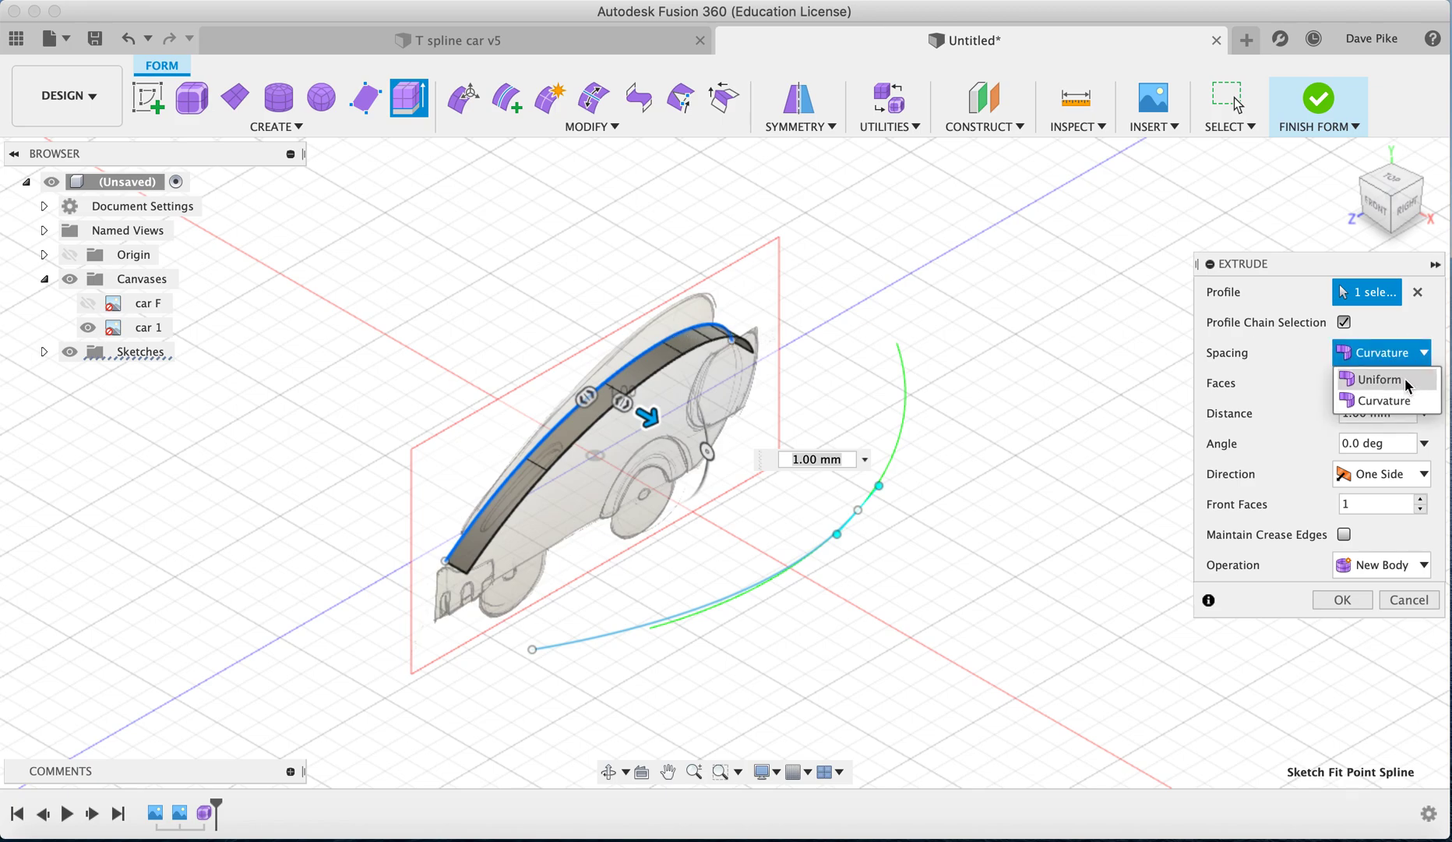
{"action": "left_click", "coordinate": [1405, 378]}
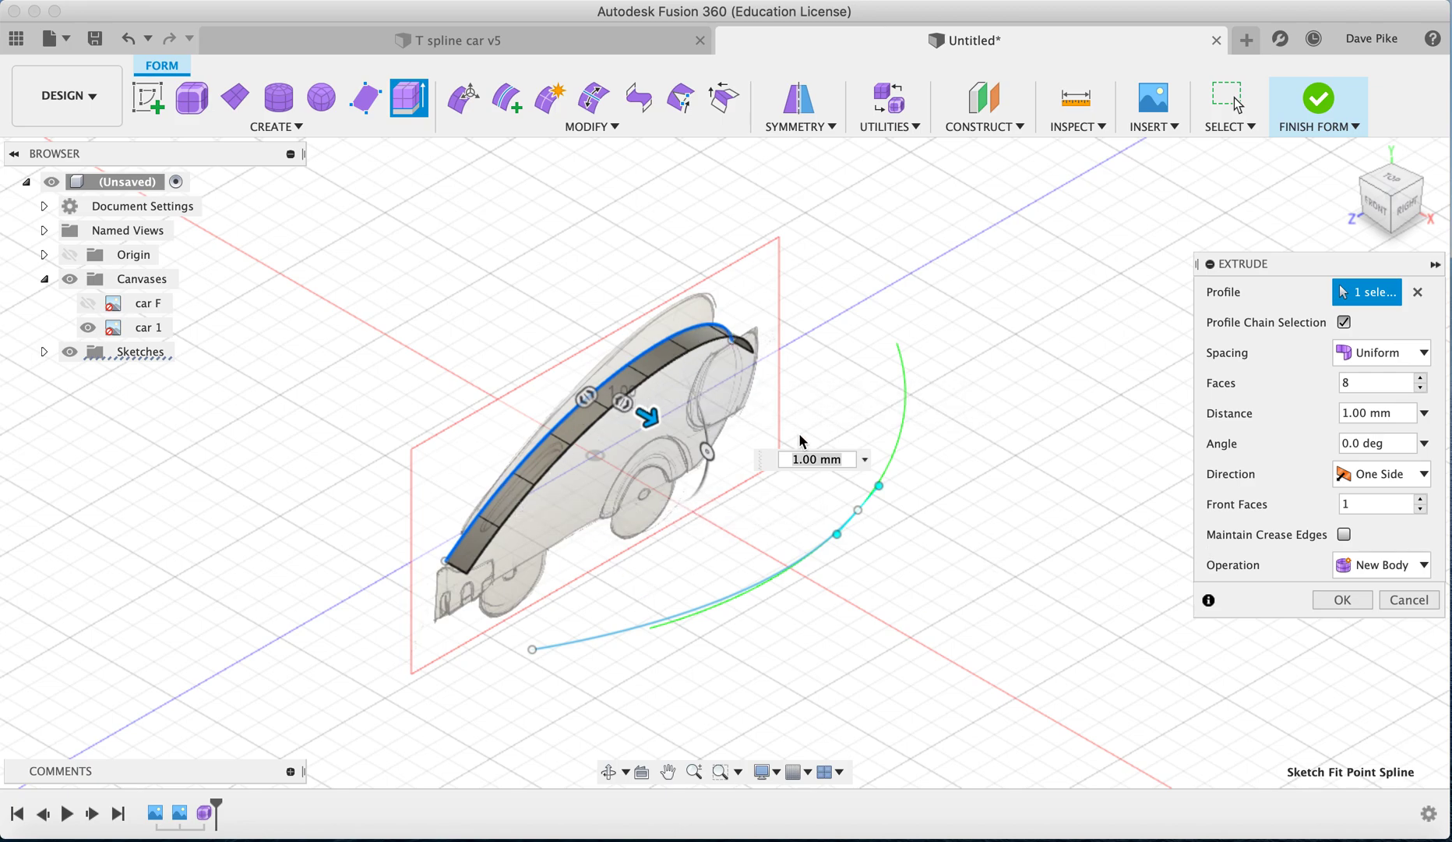
{"action": "left_click", "coordinate": [647, 417]}
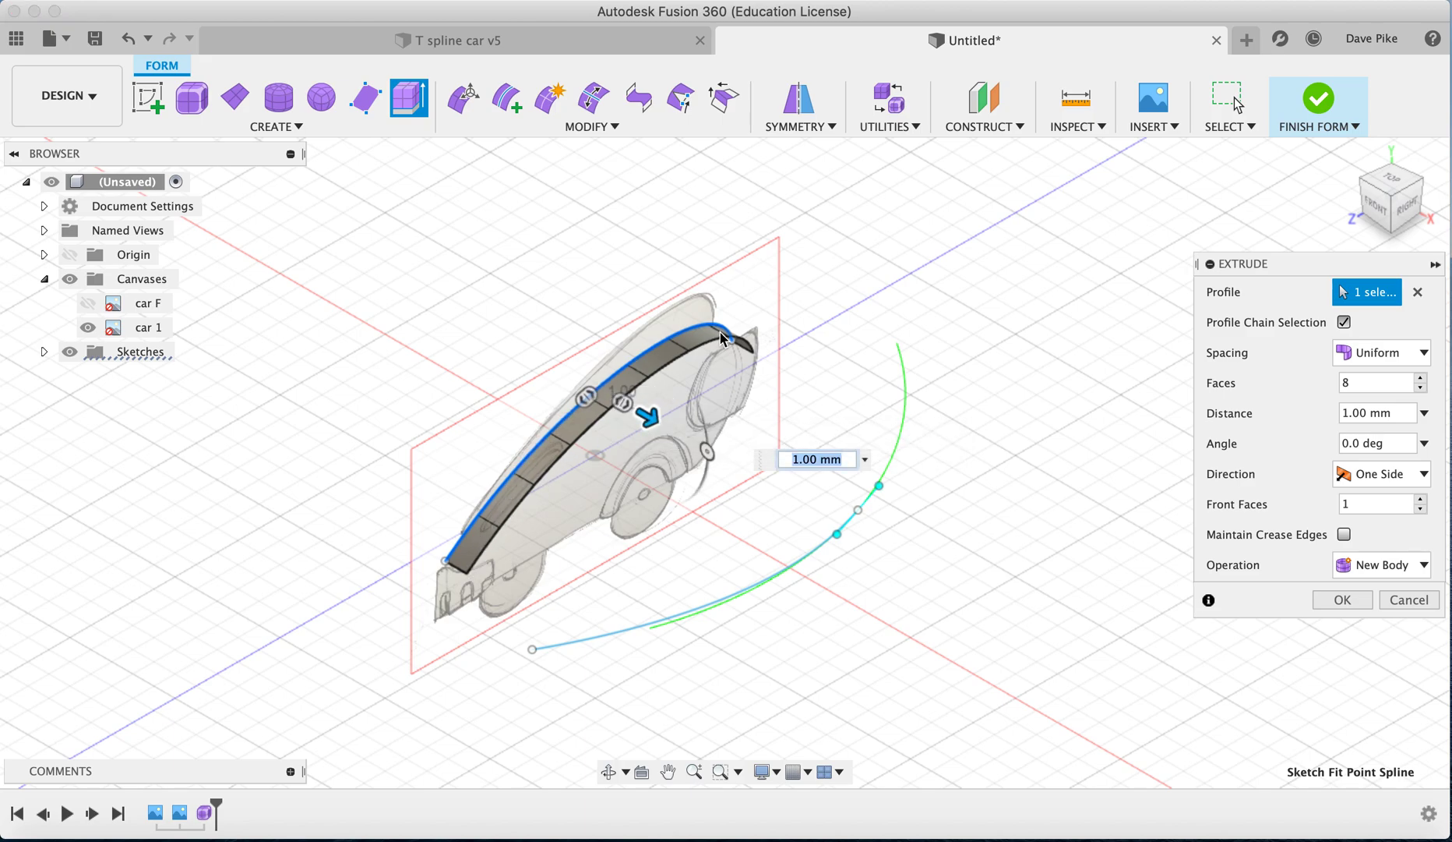
{"action": "left_click", "coordinate": [1344, 599]}
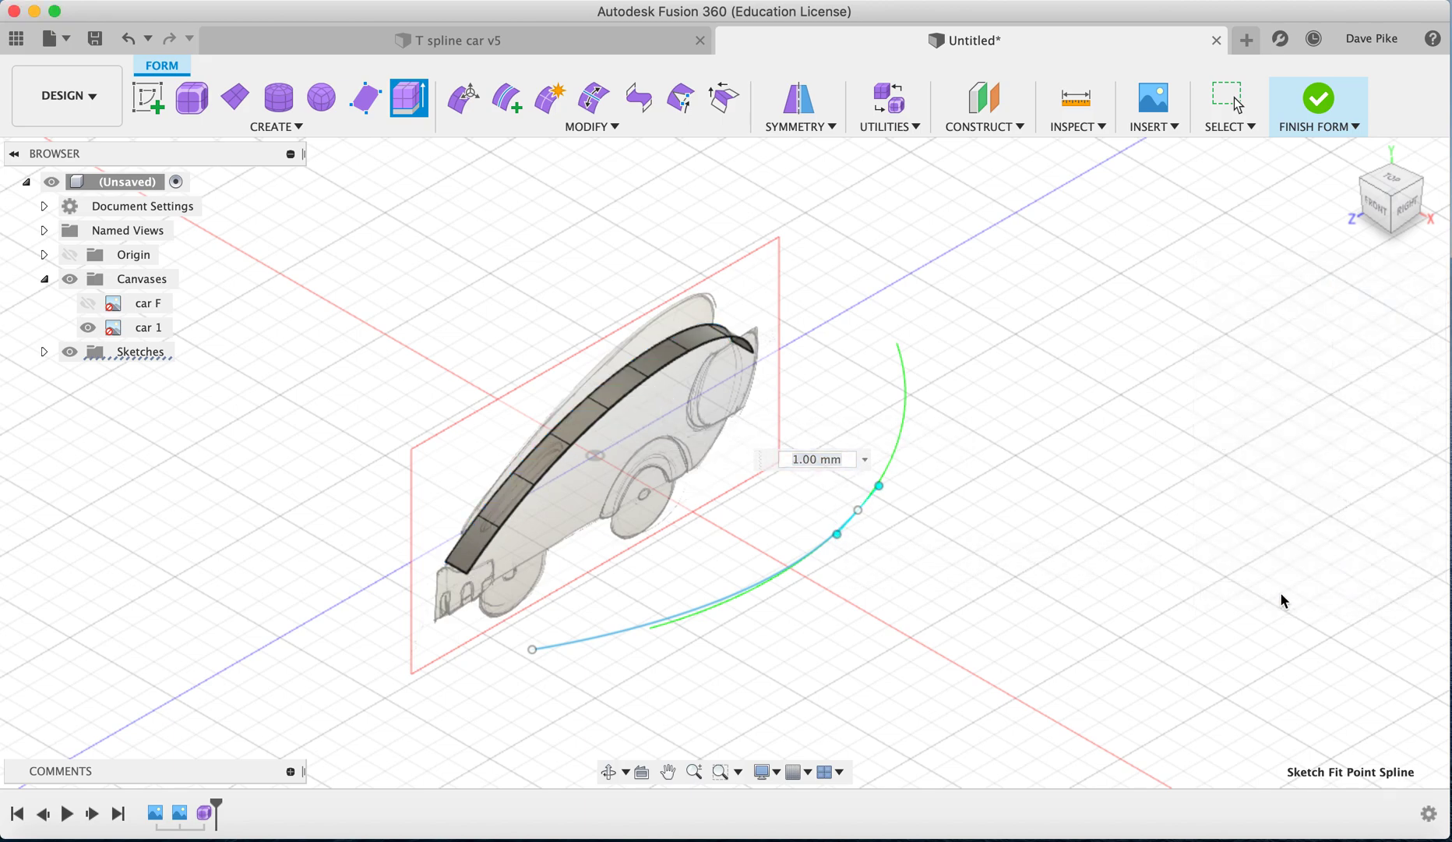
Extrude the lower side spline upward 1.00 mm as a new body with uniform spacing and 8 faces.
{"action": "left_click", "coordinate": [761, 577]}
{"action": "left_click", "coordinate": [409, 97]}
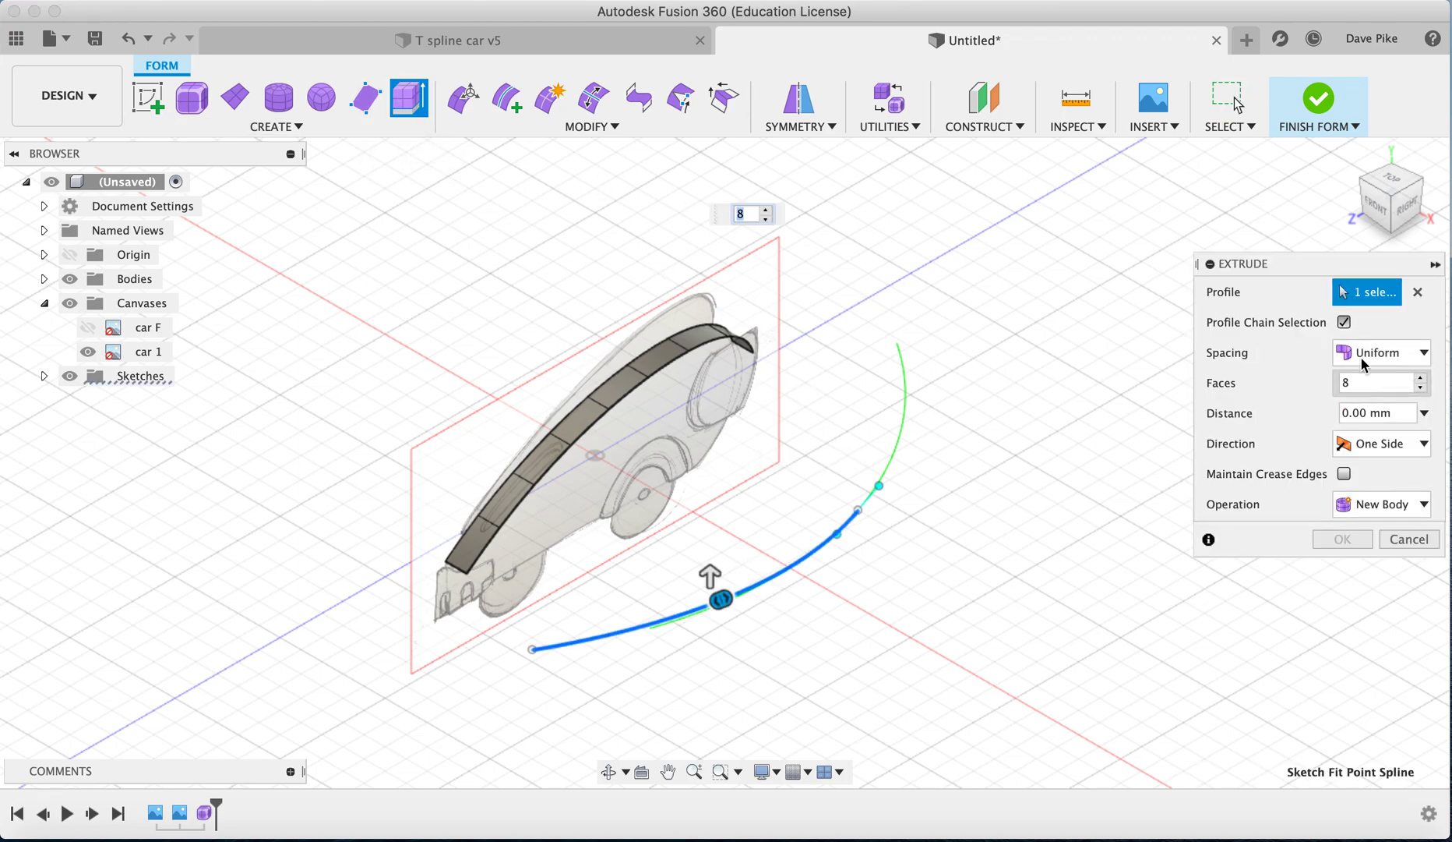
{"action": "left_click", "coordinate": [709, 573]}
{"action": "left_click_drag", "start_coordinate": [710, 573], "coordinate": [705, 555]}
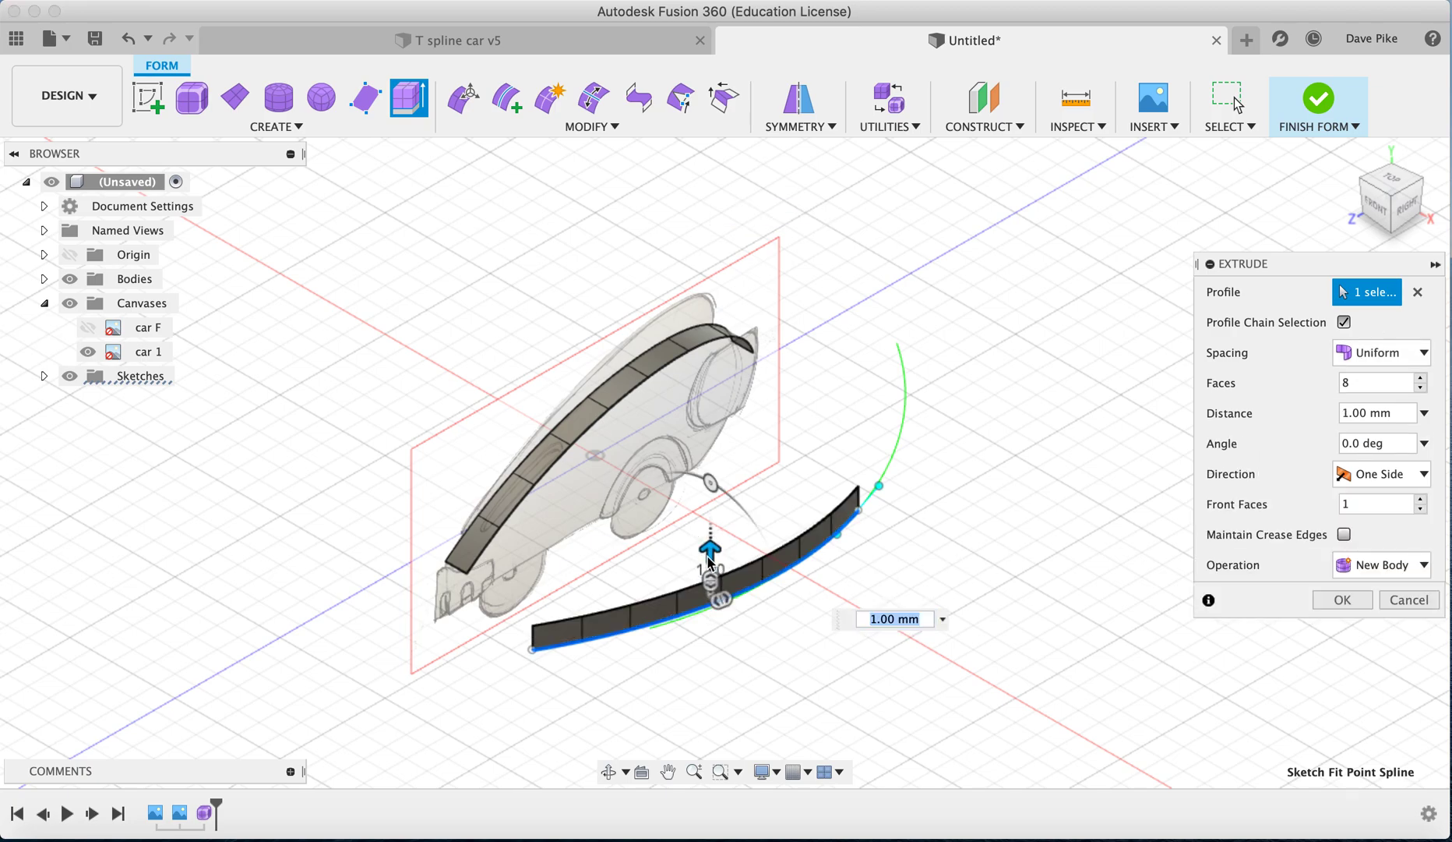
{"action": "left_click", "coordinate": [1342, 602]}
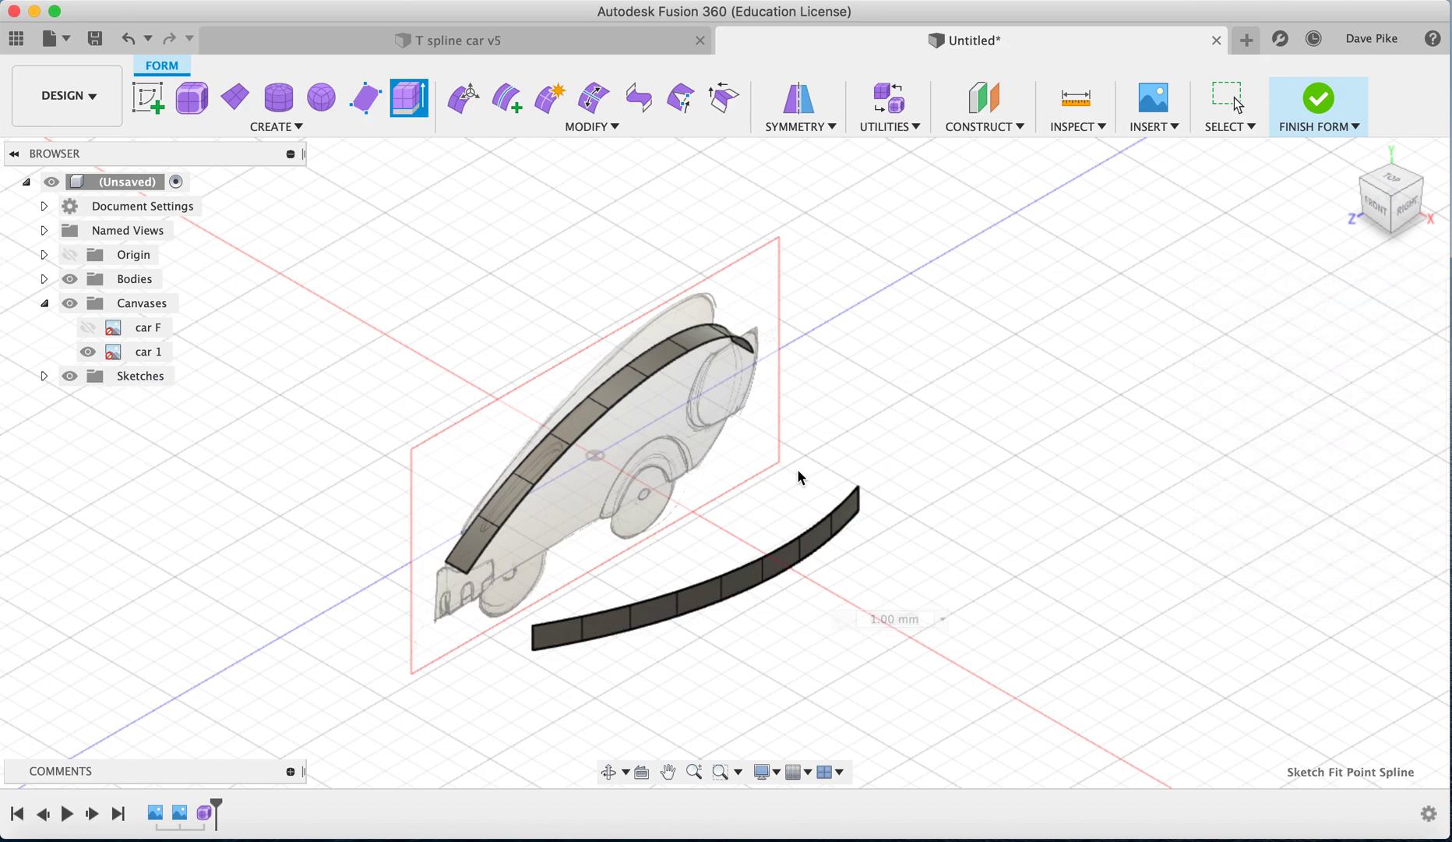
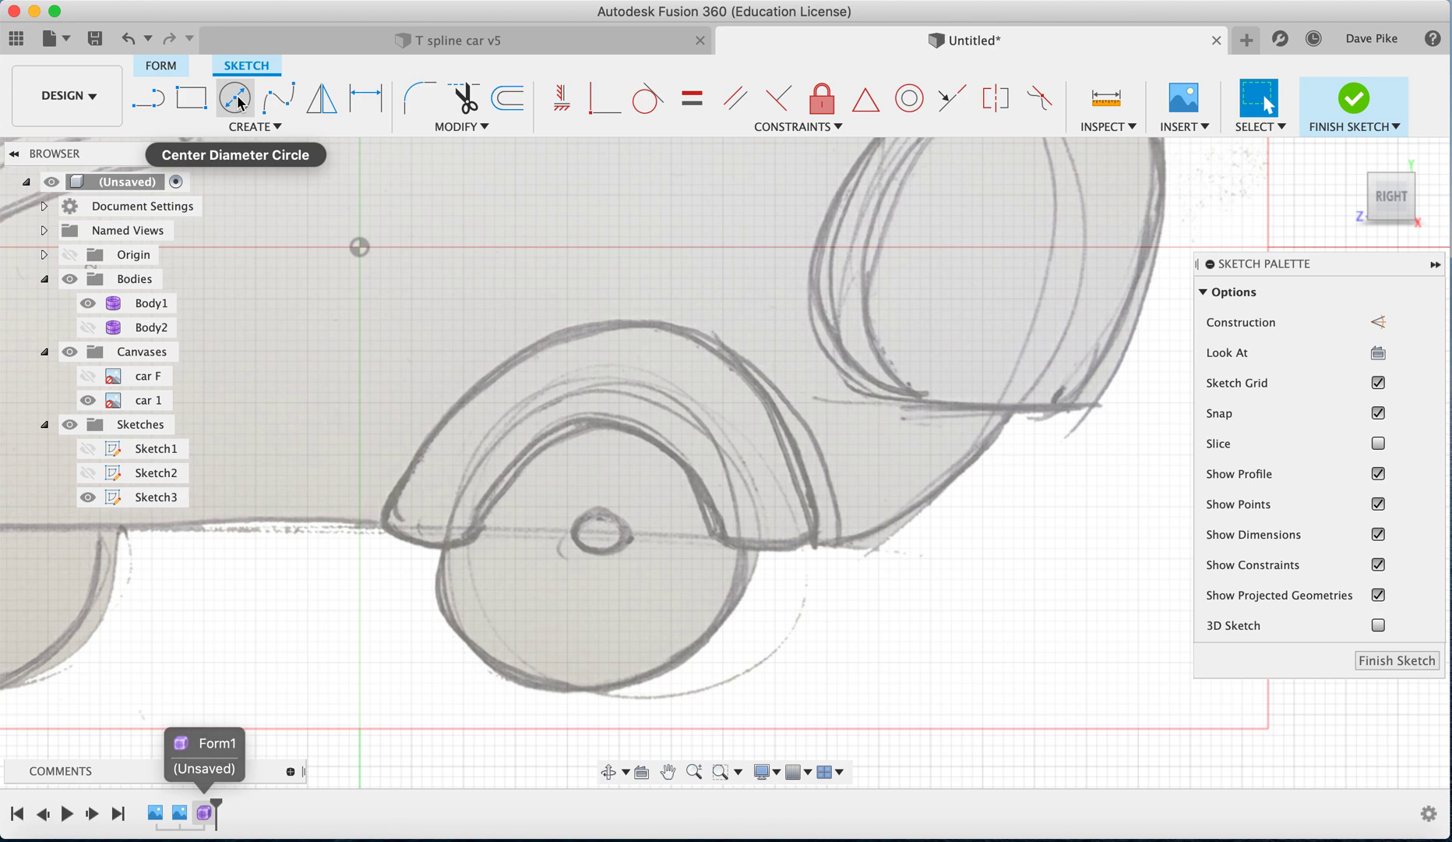
Draw a center point arc of radius 2 mm and 180 degrees around the rear wheel's hub, and finish the sketch.
{"action": "left_click", "coordinate": [244, 128]}
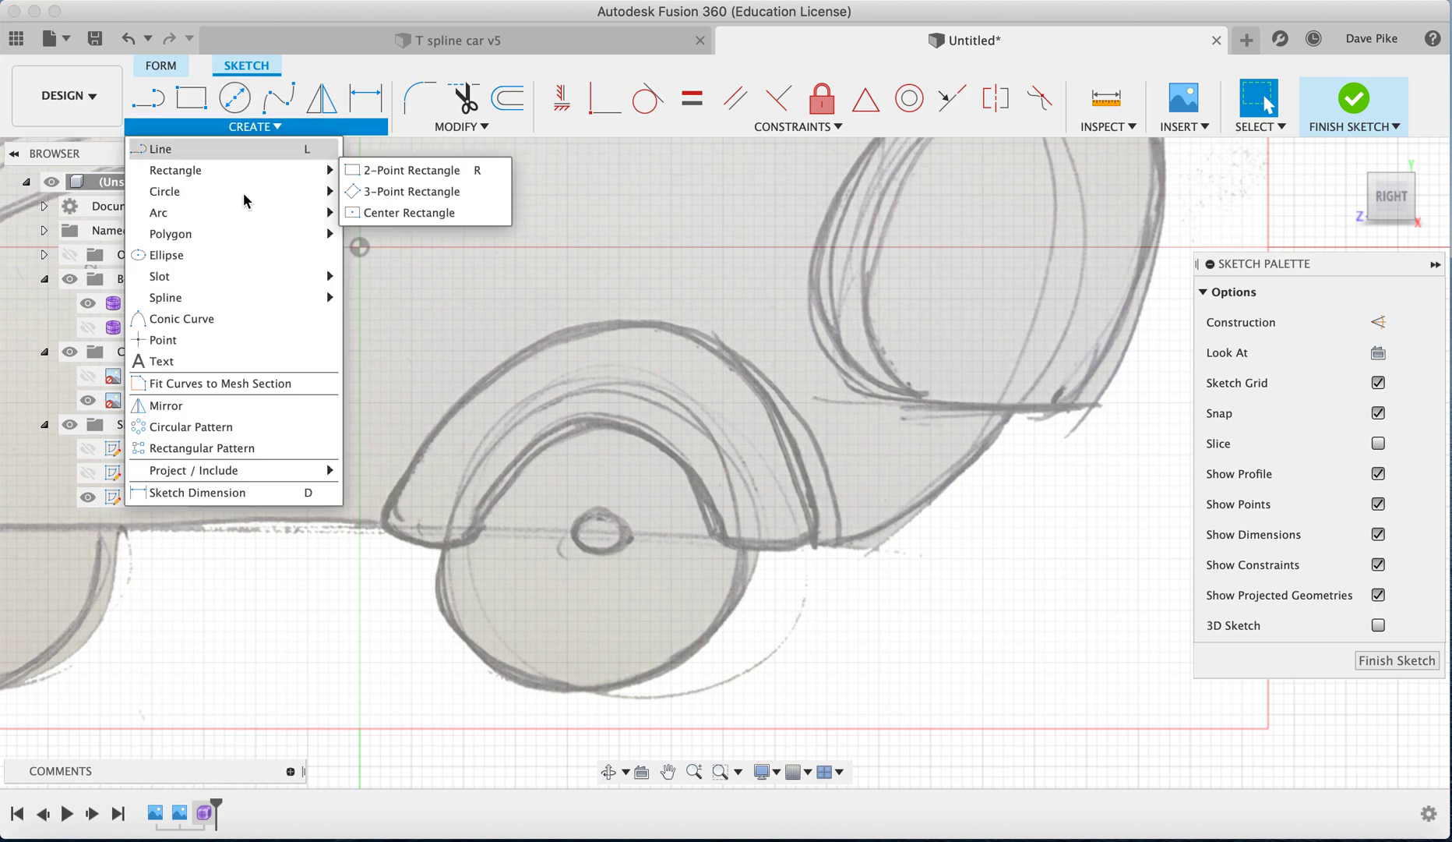
{"action": "mouse_move", "coordinate": [251, 222]}
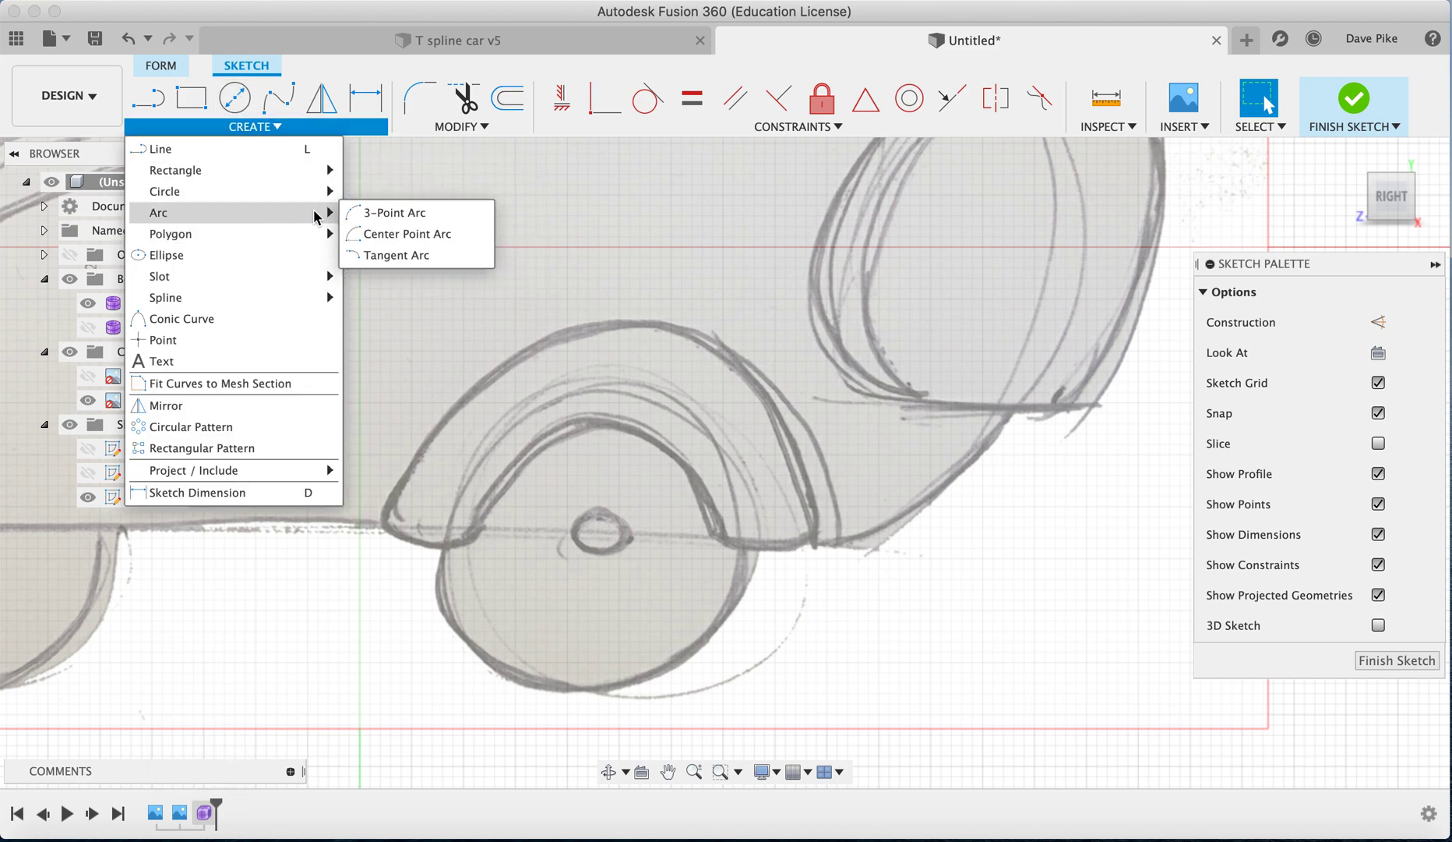
{"action": "left_click", "coordinate": [386, 236]}
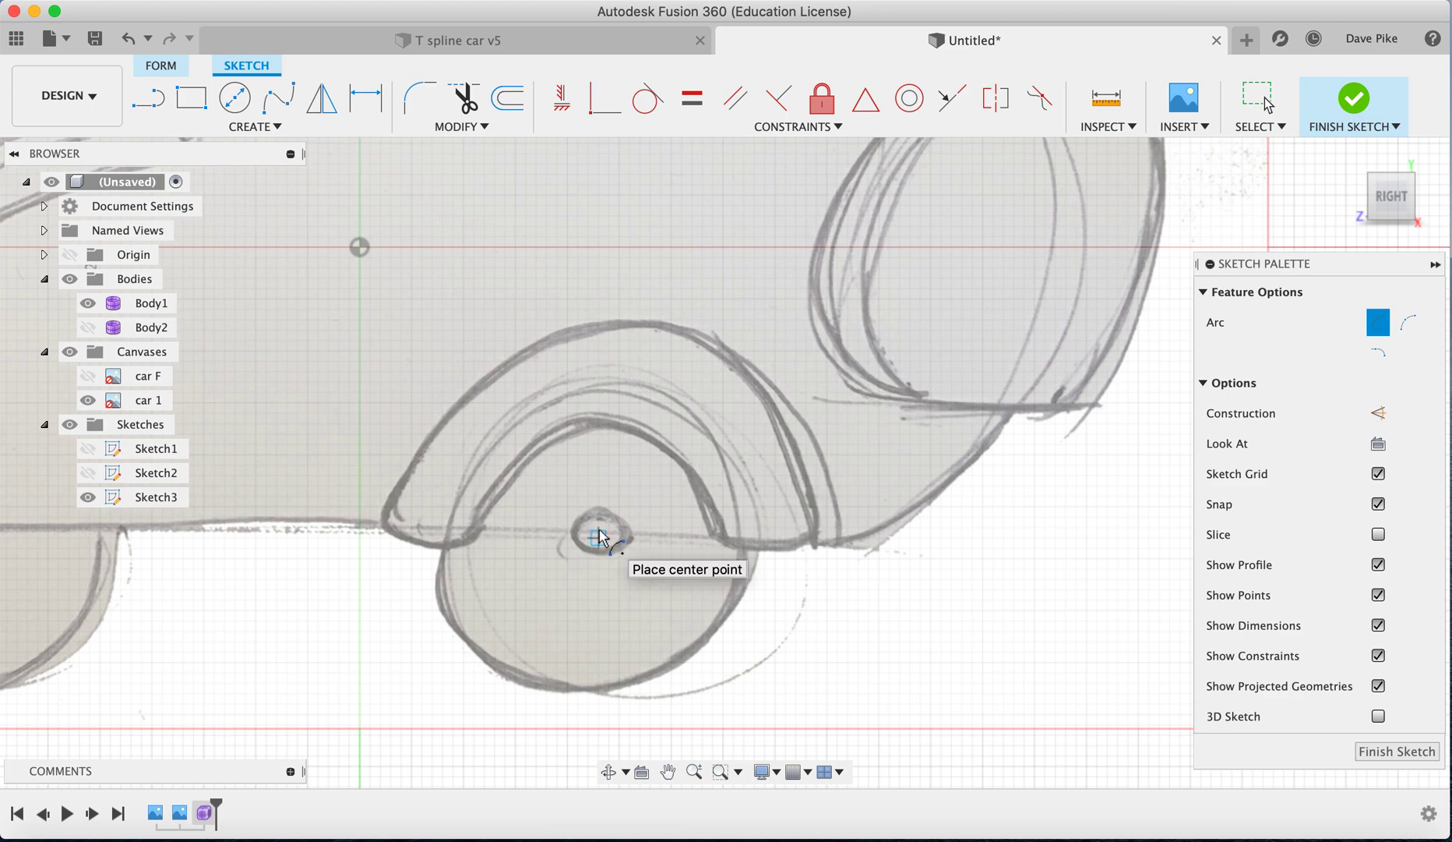
{"action": "left_click", "coordinate": [599, 537]}
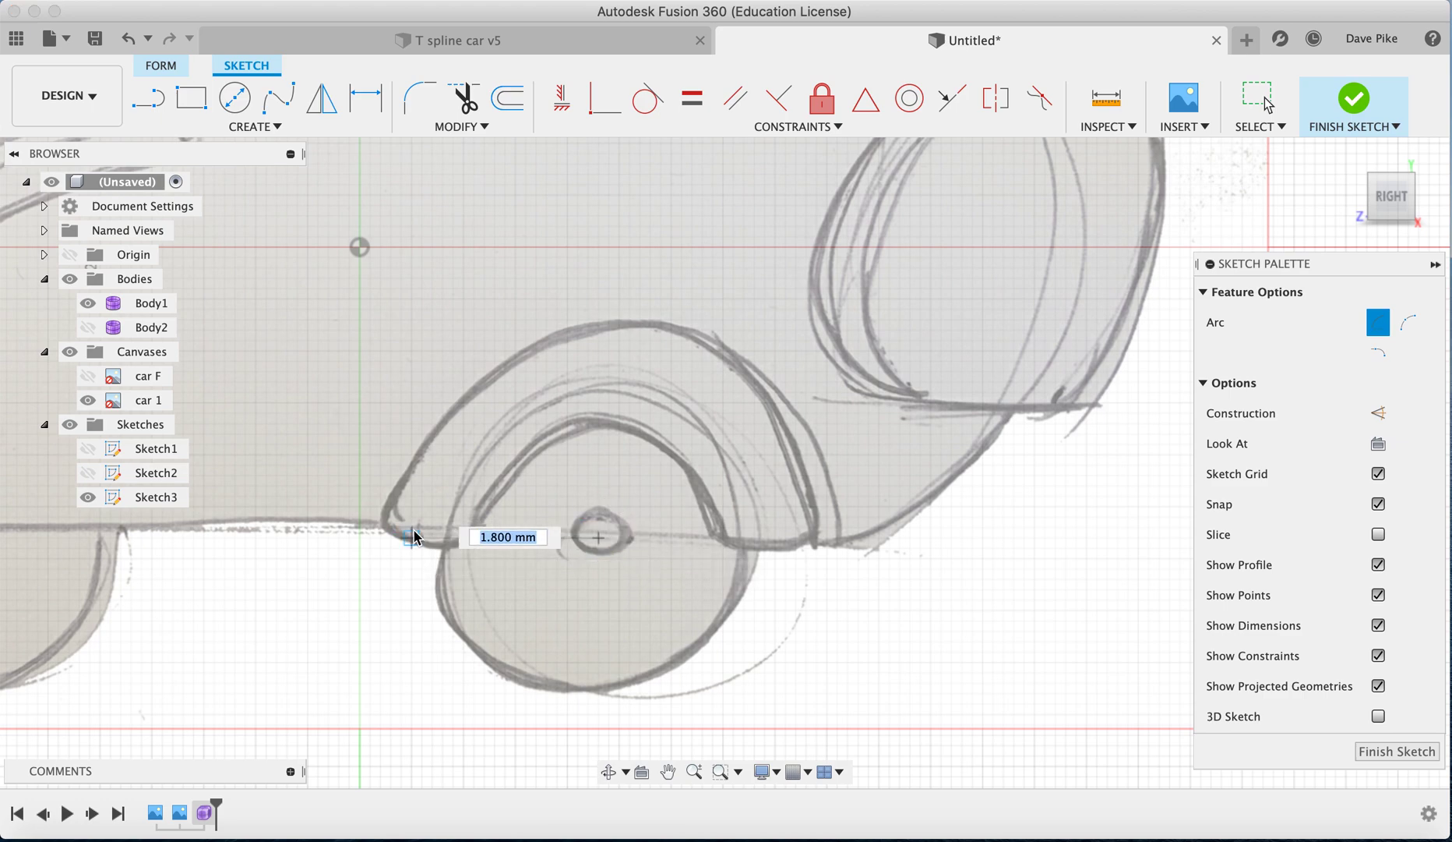
{"action": "type", "text": "2"}
{"action": "key", "text": "Tab"}
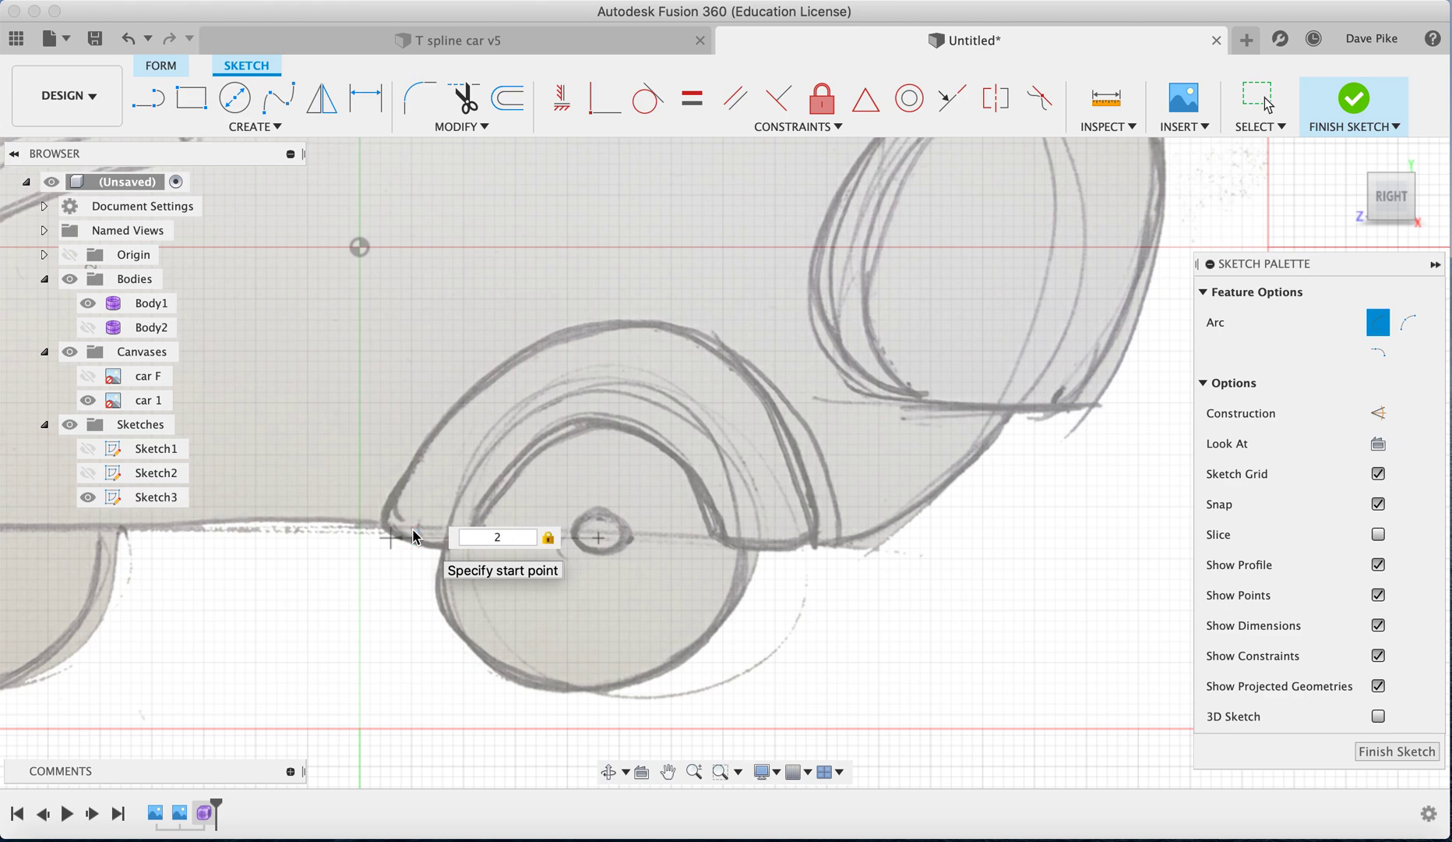
{"action": "left_click", "coordinate": [413, 536]}
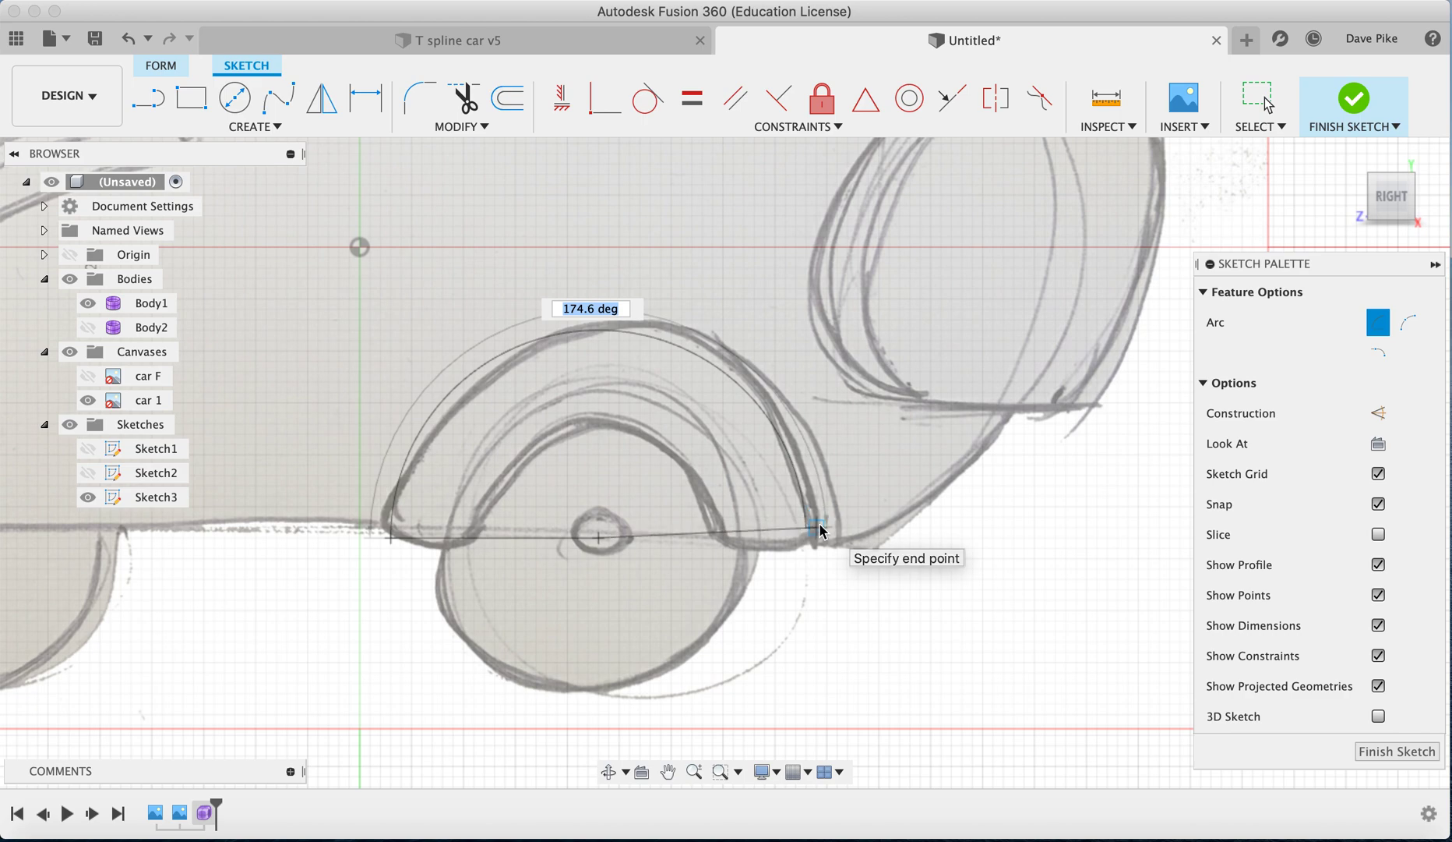
{"action": "type", "text": "180"}
{"action": "key", "text": "Tab"}
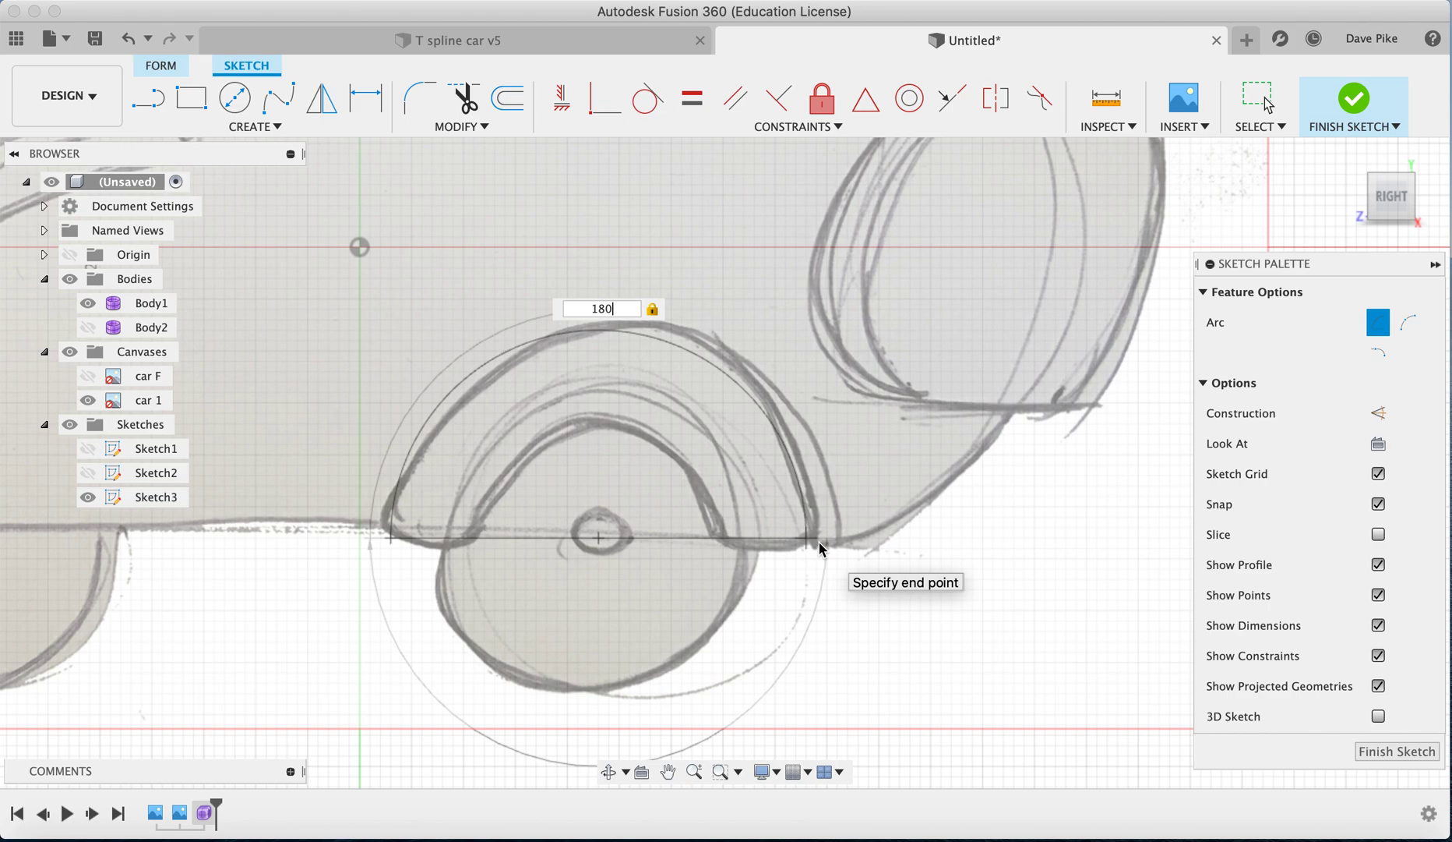
{"action": "left_click", "coordinate": [819, 543]}
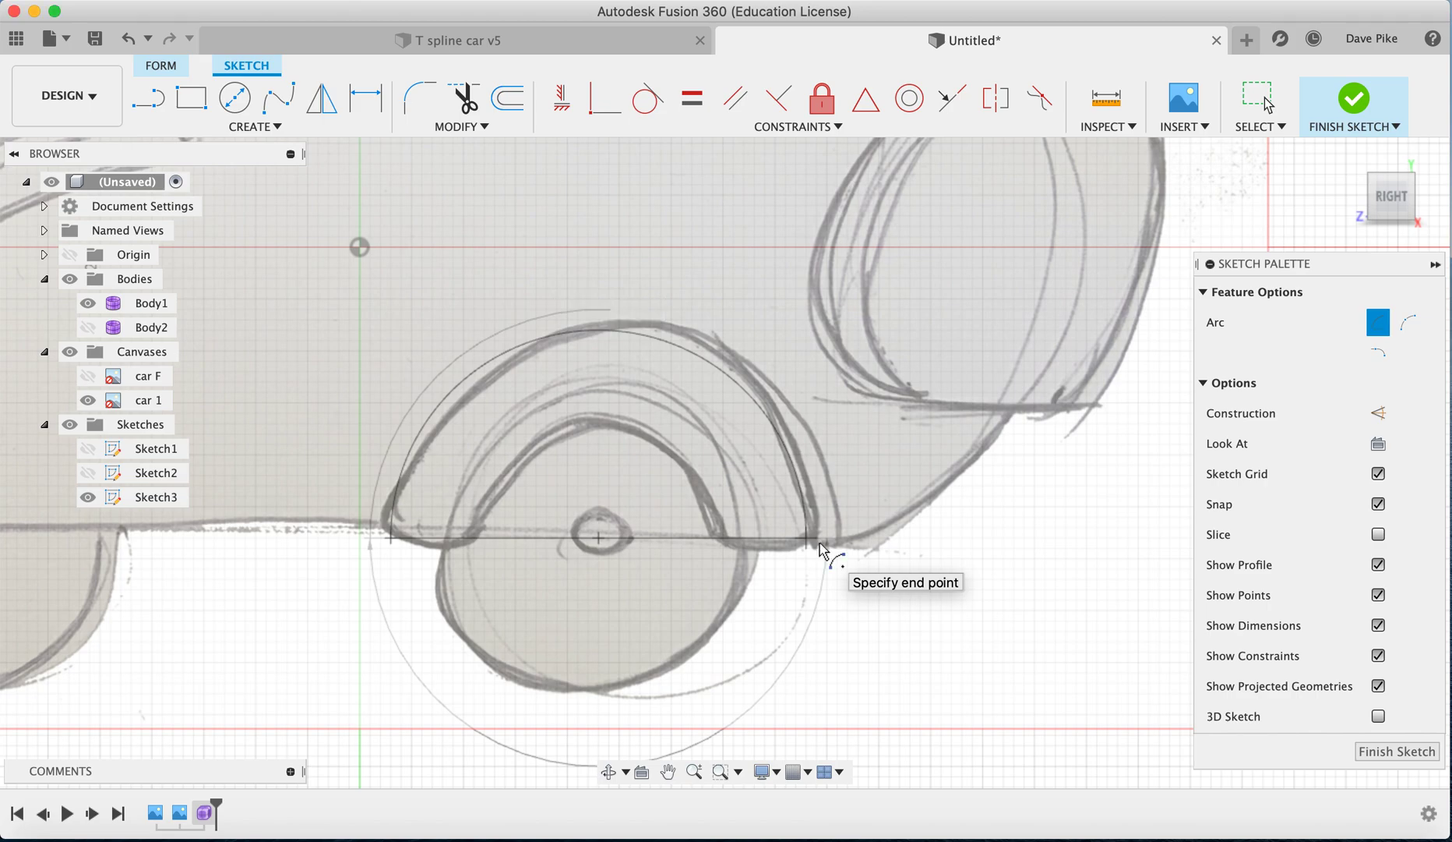
{"action": "left_click", "coordinate": [819, 543]}
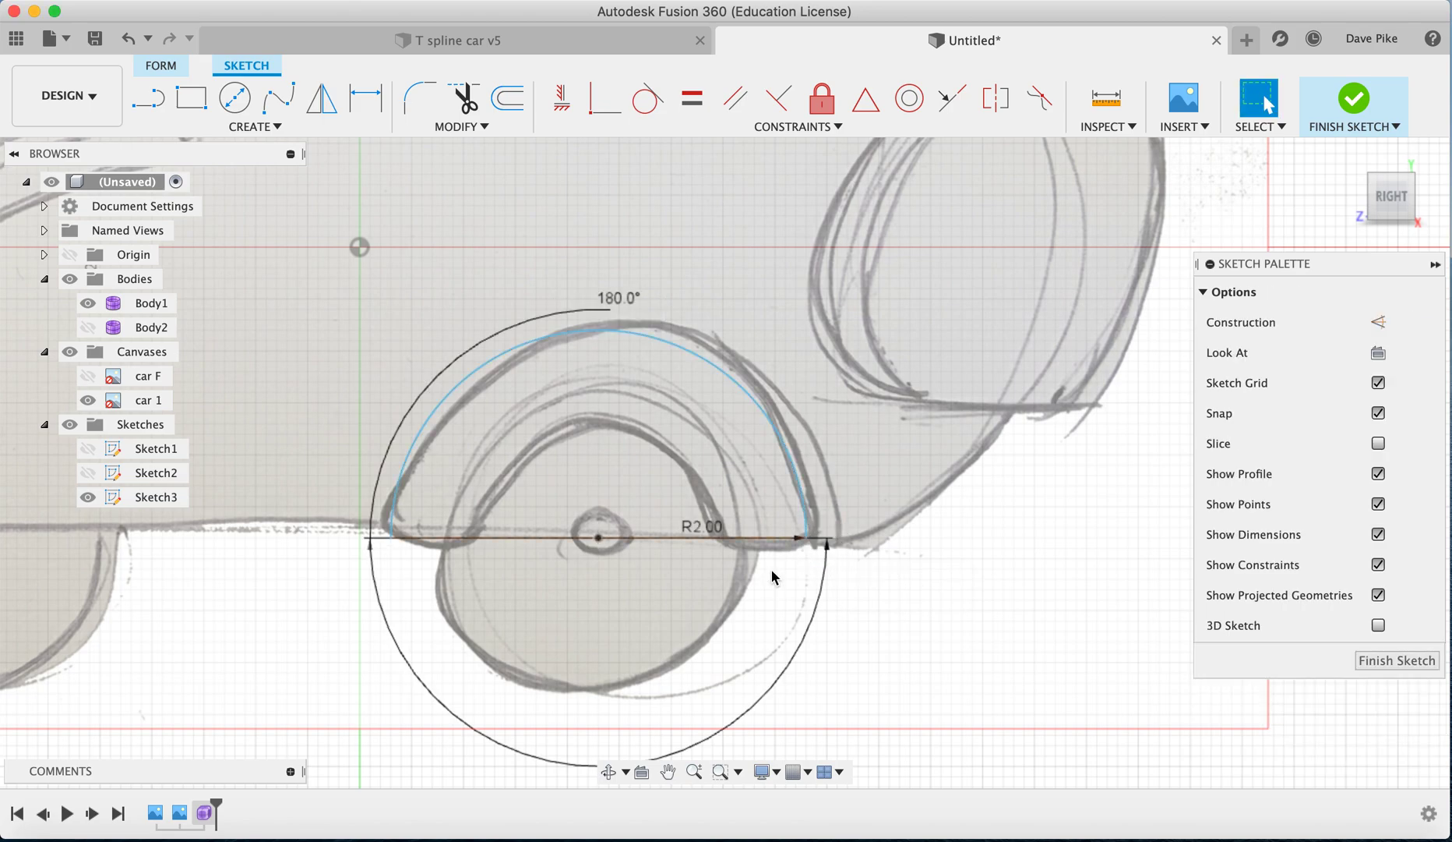
{"action": "left_click", "coordinate": [1412, 664]}
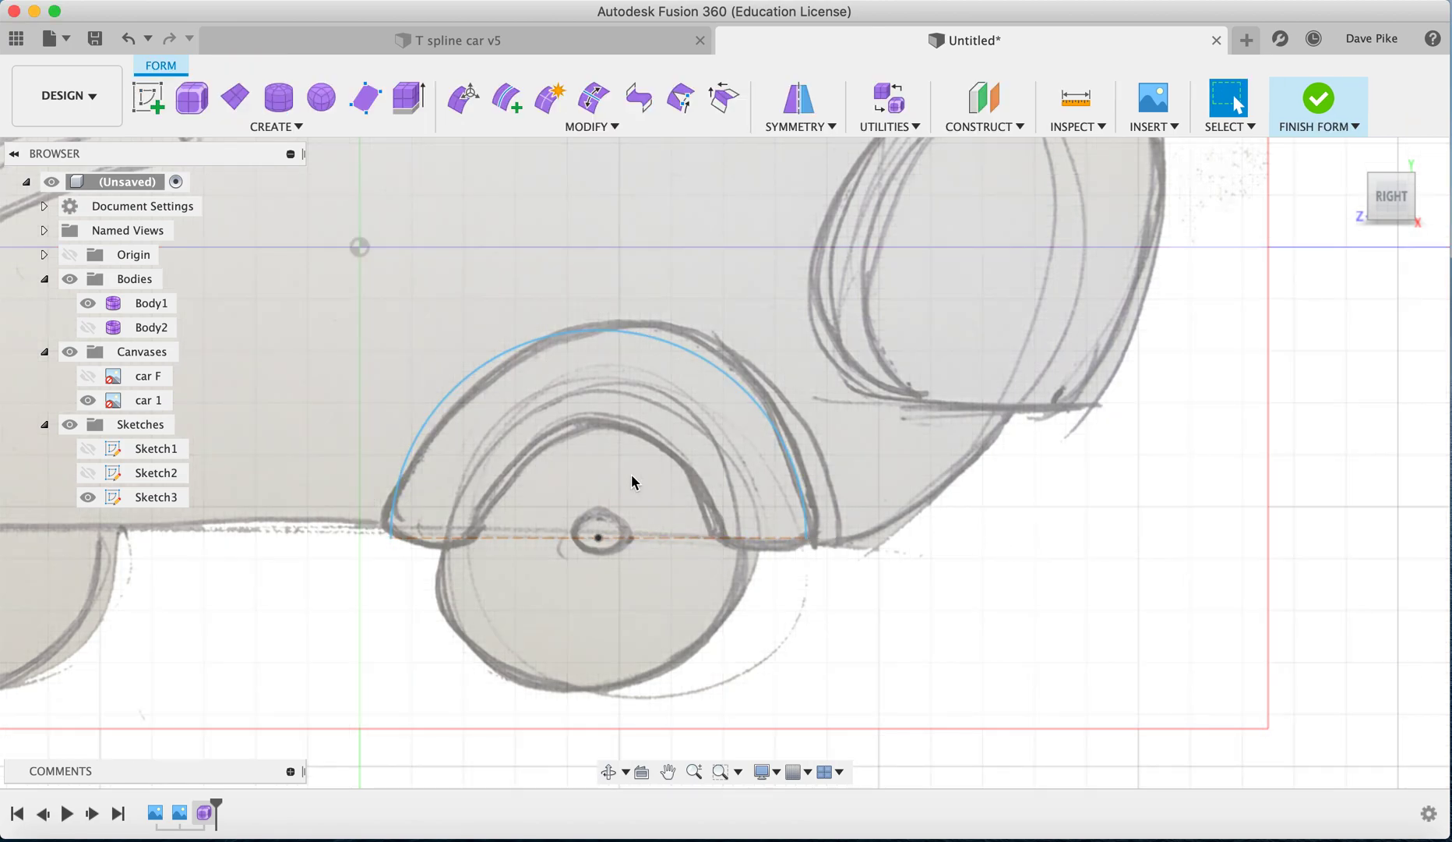
Start moving the wheel arch arc sketch outward from the side canvas with a Z distance of 6.00 mm.
{"action": "left_click", "coordinate": [1350, 154]}
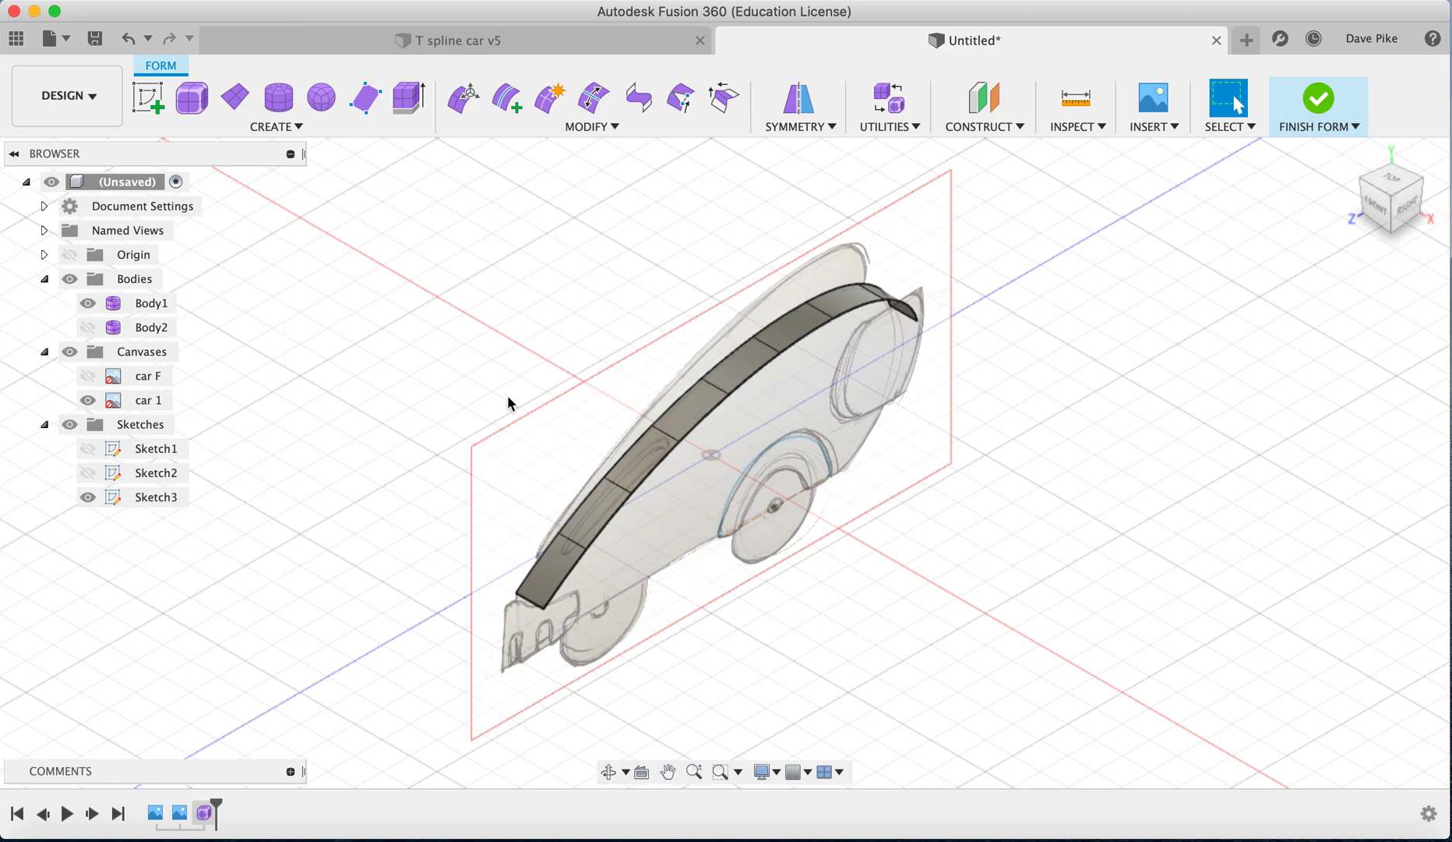
{"action": "key", "text": "m"}
{"action": "left_click", "coordinate": [761, 449]}
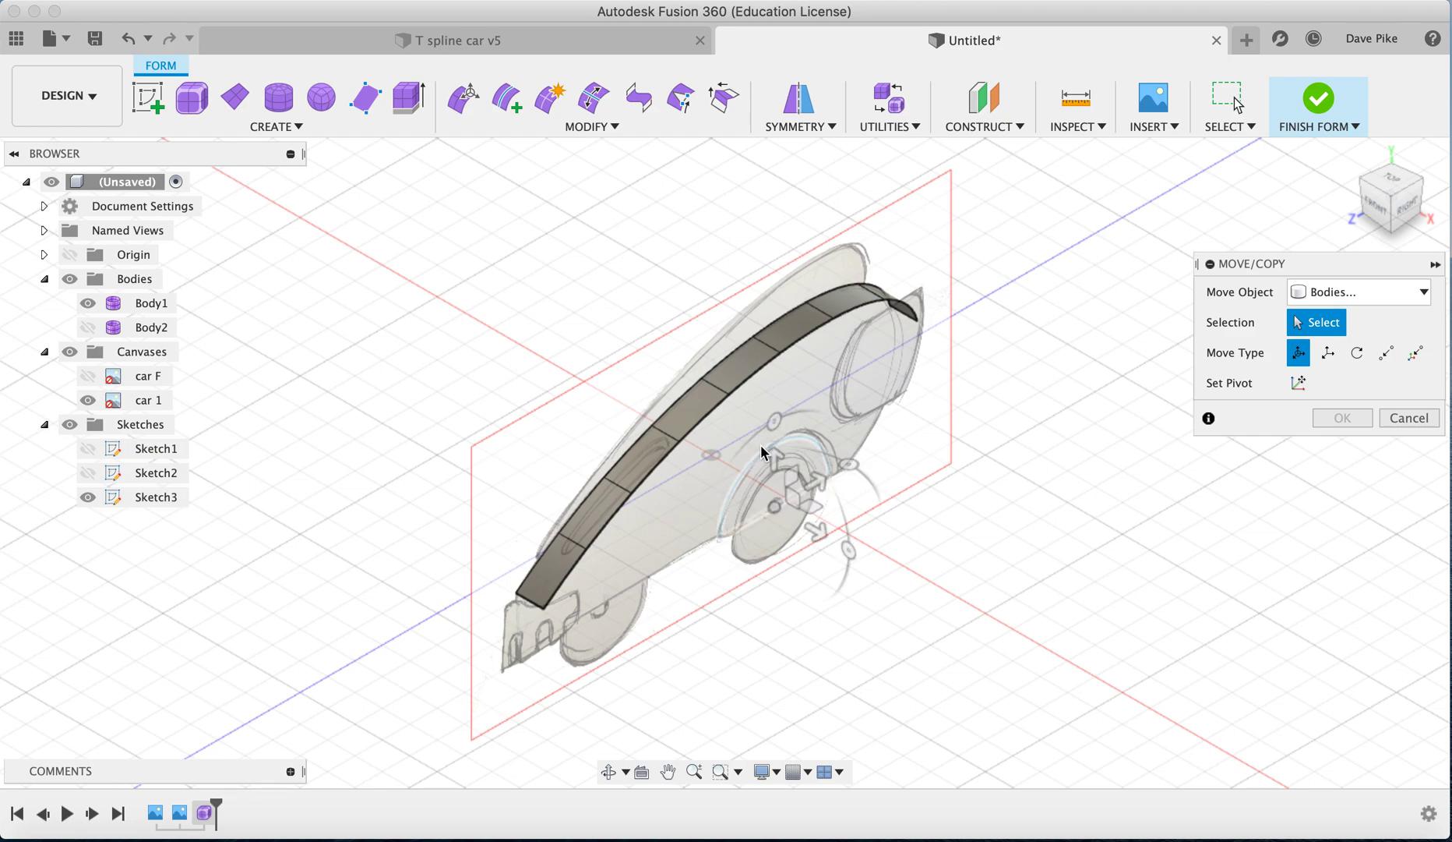
{"action": "left_click", "coordinate": [763, 455]}
{"action": "mouse_move", "coordinate": [810, 525]}
{"action": "left_mouse_down"}
{"action": "mouse_move", "coordinate": [906, 603]}
{"action": "mouse_move", "coordinate": [979, 625]}
{"action": "left_mouse_up"}
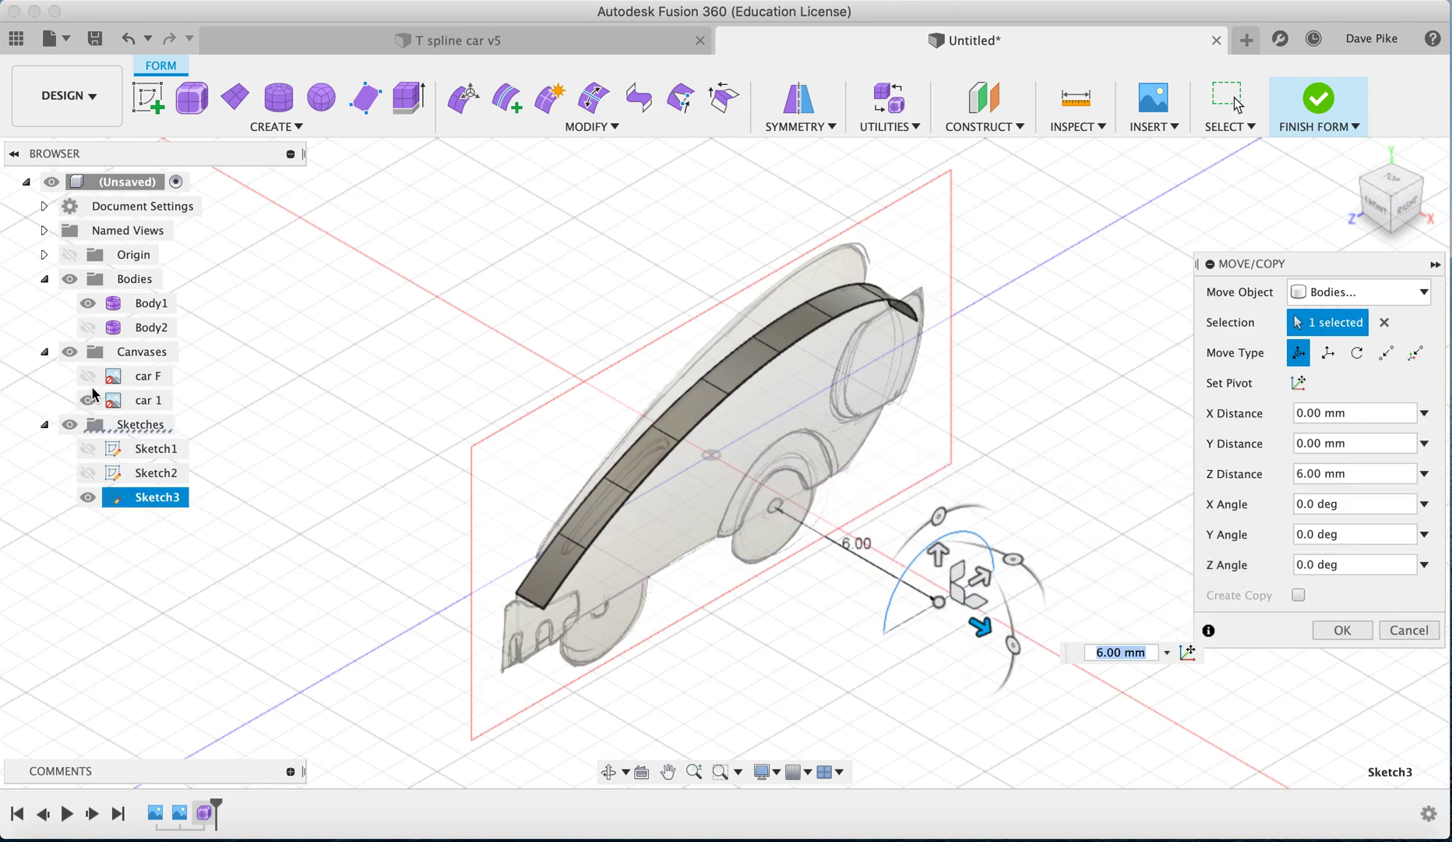
Show the lower side strip (Body2), align the arc with its outer curve at a Z distance of 6.70 mm, and accept the move.
{"action": "left_click", "coordinate": [88, 328]}
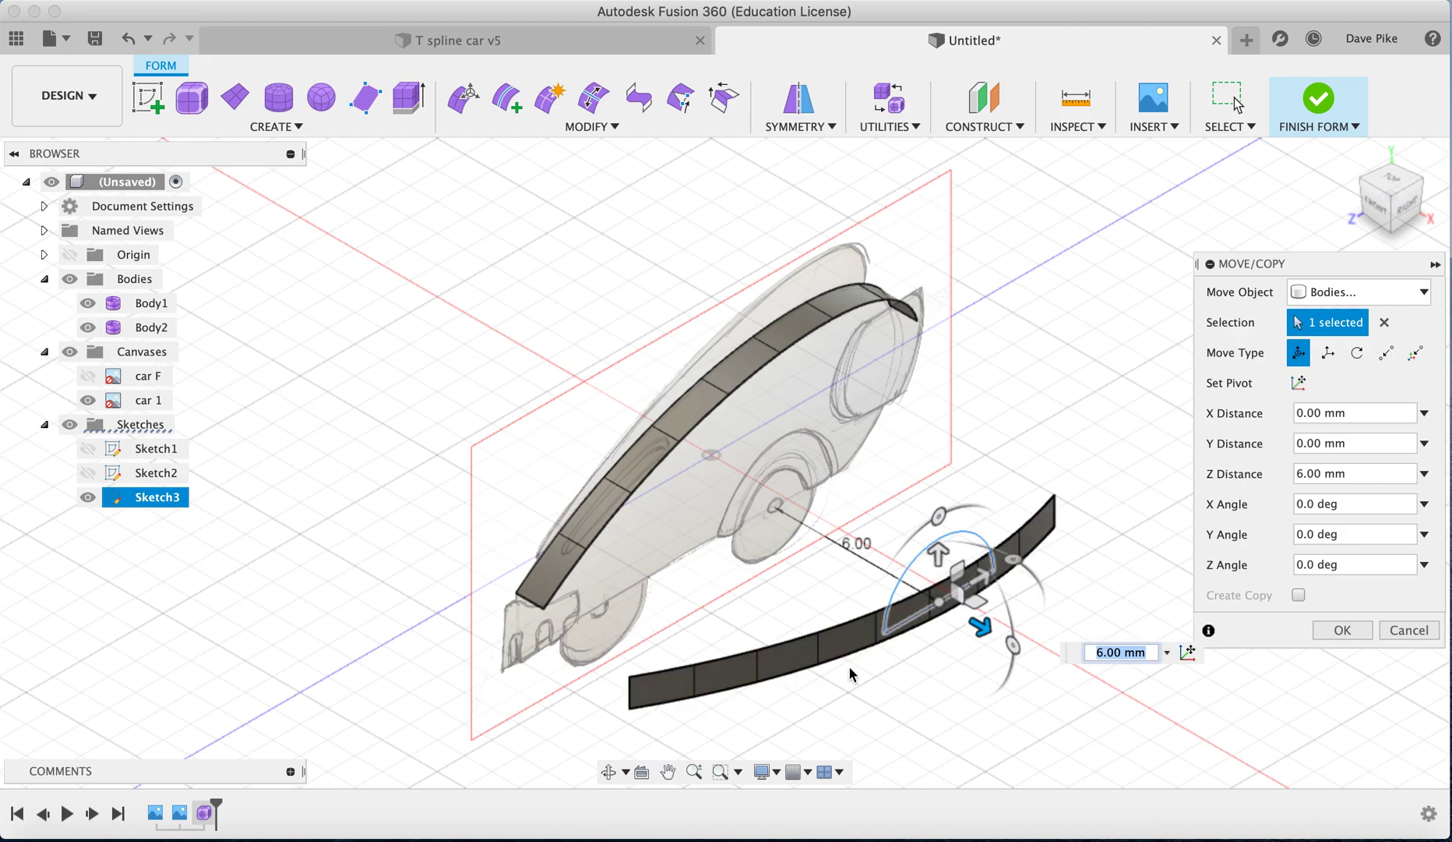
{"action": "left_click", "coordinate": [1392, 181]}
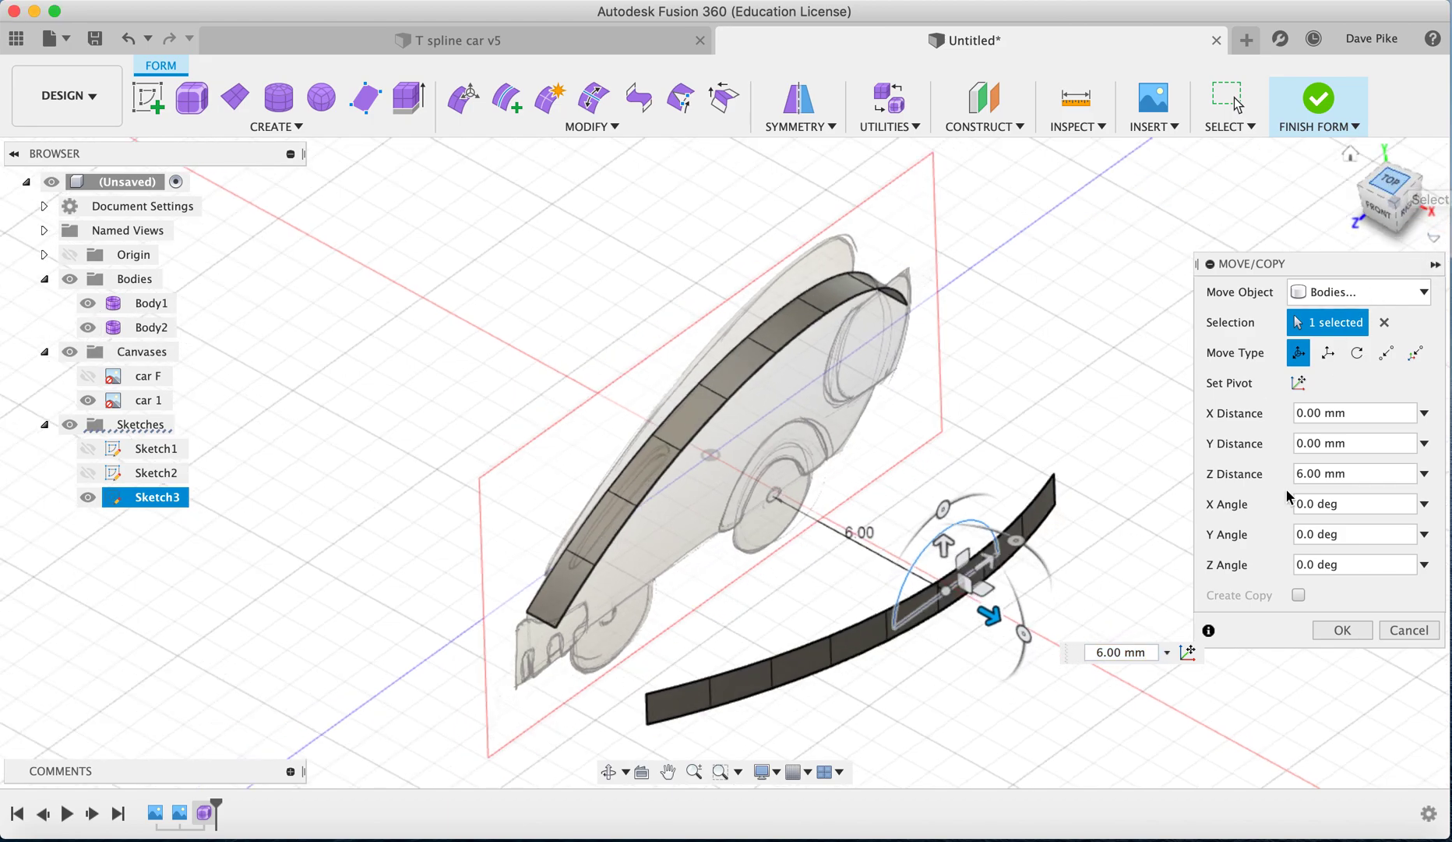
{"action": "left_click_drag", "start_coordinate": [1005, 373], "coordinate": [1030, 376]}
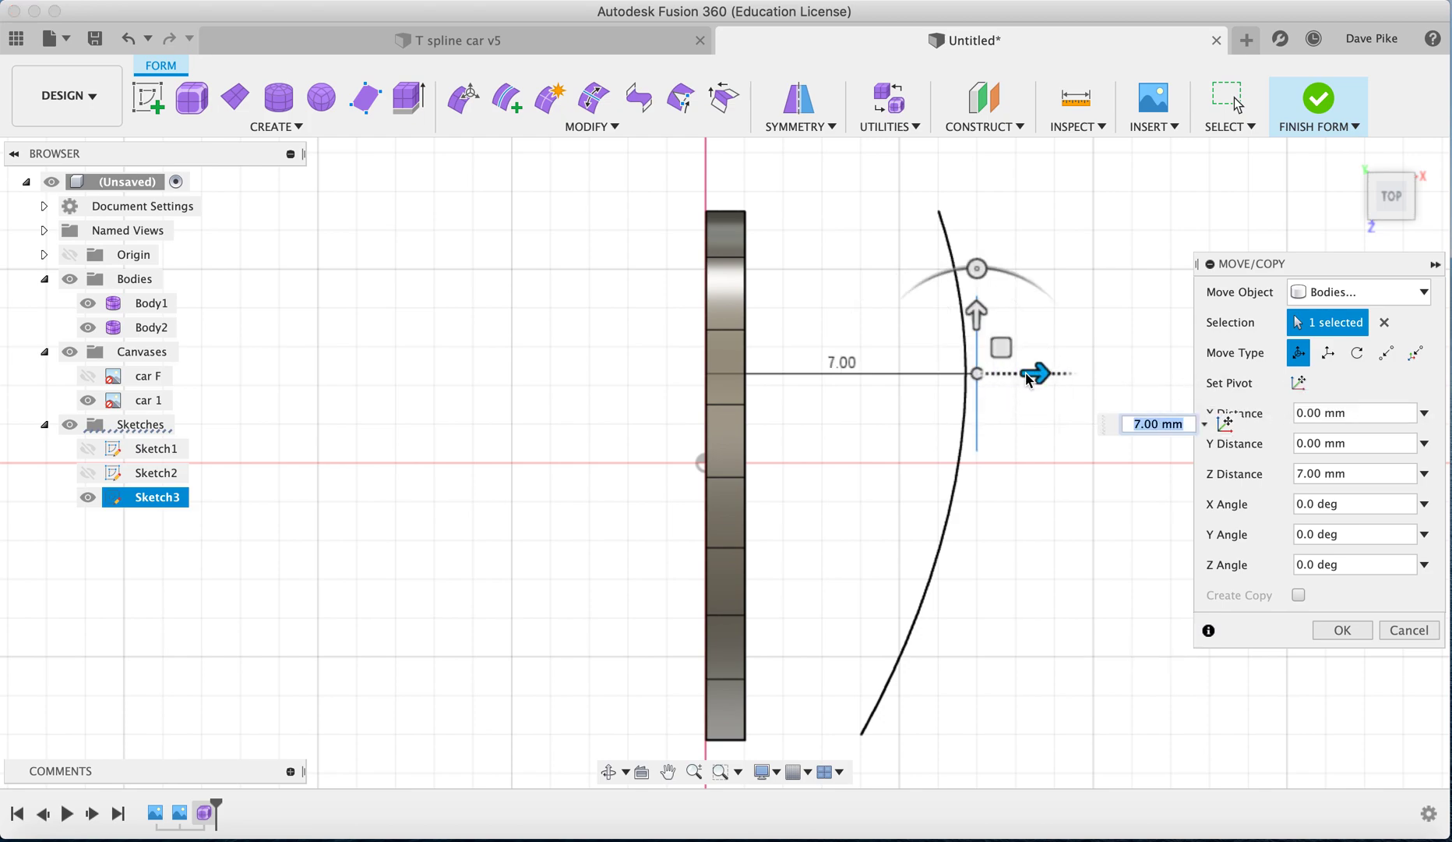
{"action": "scroll", "coordinate": [1029, 378], "scroll_direction": "up", "scroll_amount": 1}
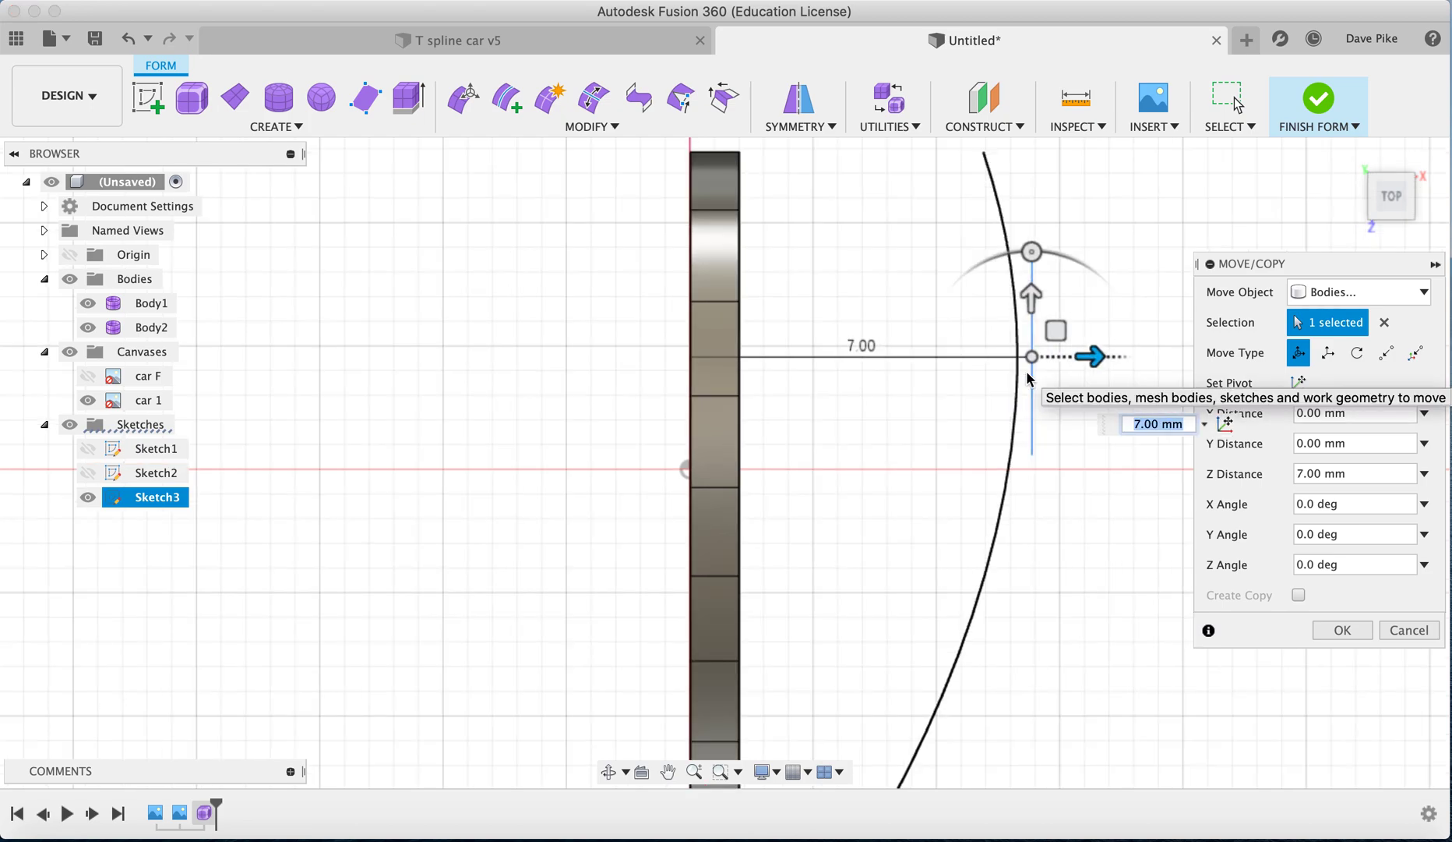
{"action": "scroll", "coordinate": [1029, 380], "scroll_direction": "up", "scroll_amount": 2}
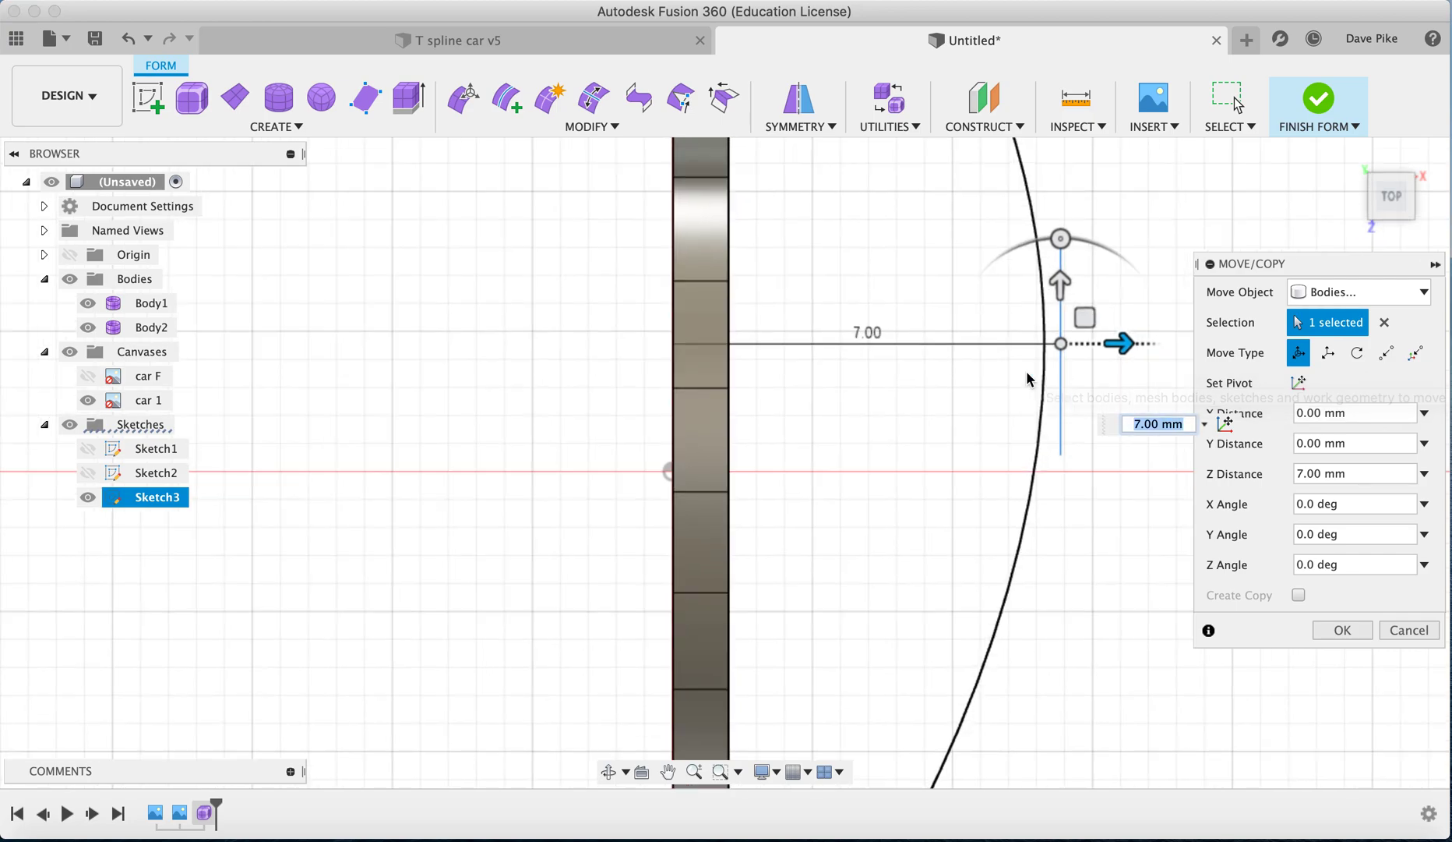
{"action": "scroll", "coordinate": [978, 399], "scroll_direction": "right", "scroll_amount": 3}
{"action": "scroll", "coordinate": [976, 401], "scroll_direction": "up", "scroll_amount": 3}
{"action": "scroll", "coordinate": [976, 399], "scroll_direction": "right", "scroll_amount": 3}
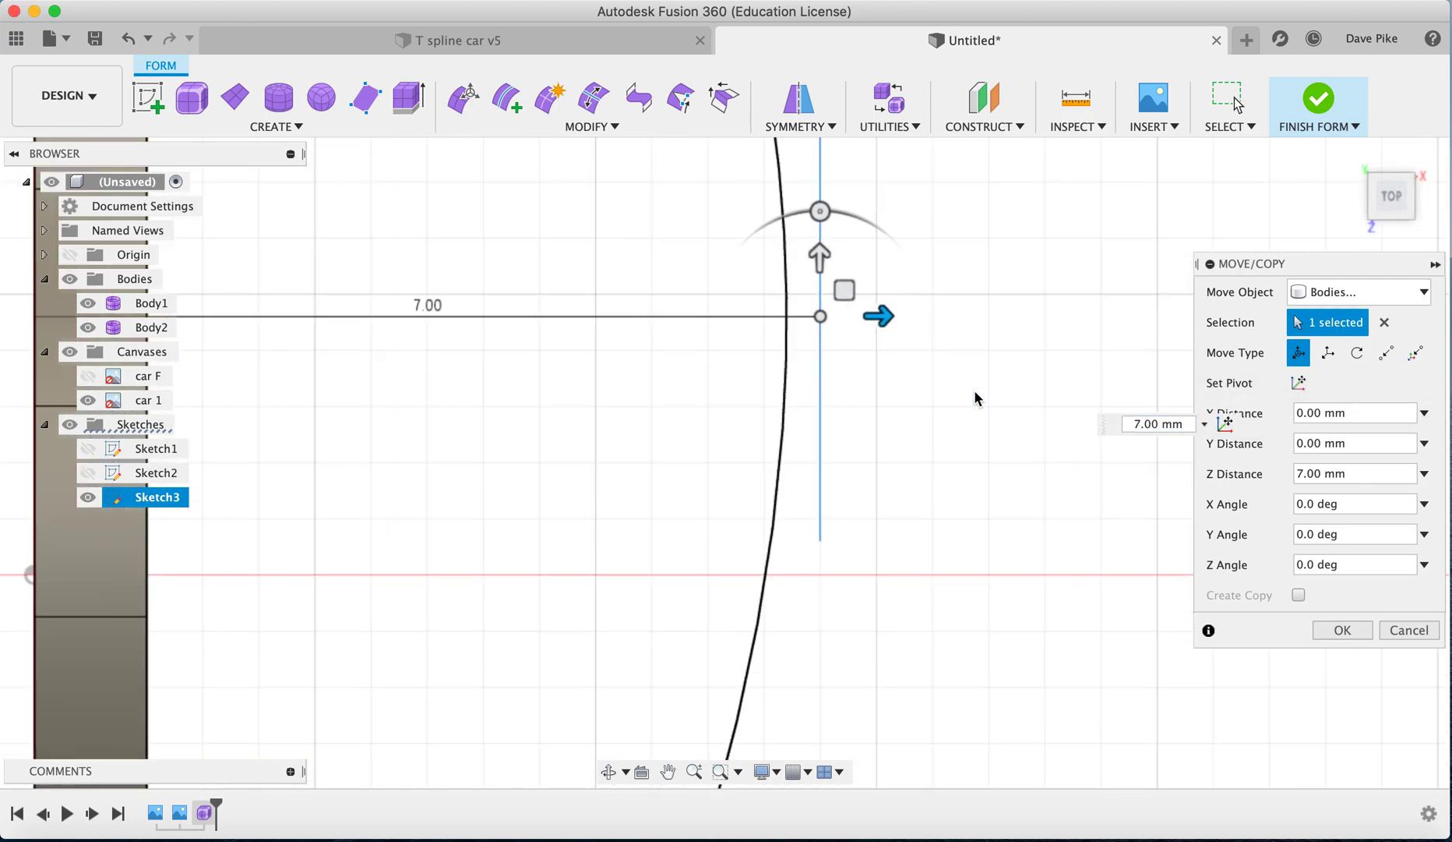
{"action": "scroll", "coordinate": [976, 401], "scroll_direction": "up", "scroll_amount": 5}
{"action": "left_click_drag", "start_coordinate": [837, 403], "coordinate": [796, 406]}
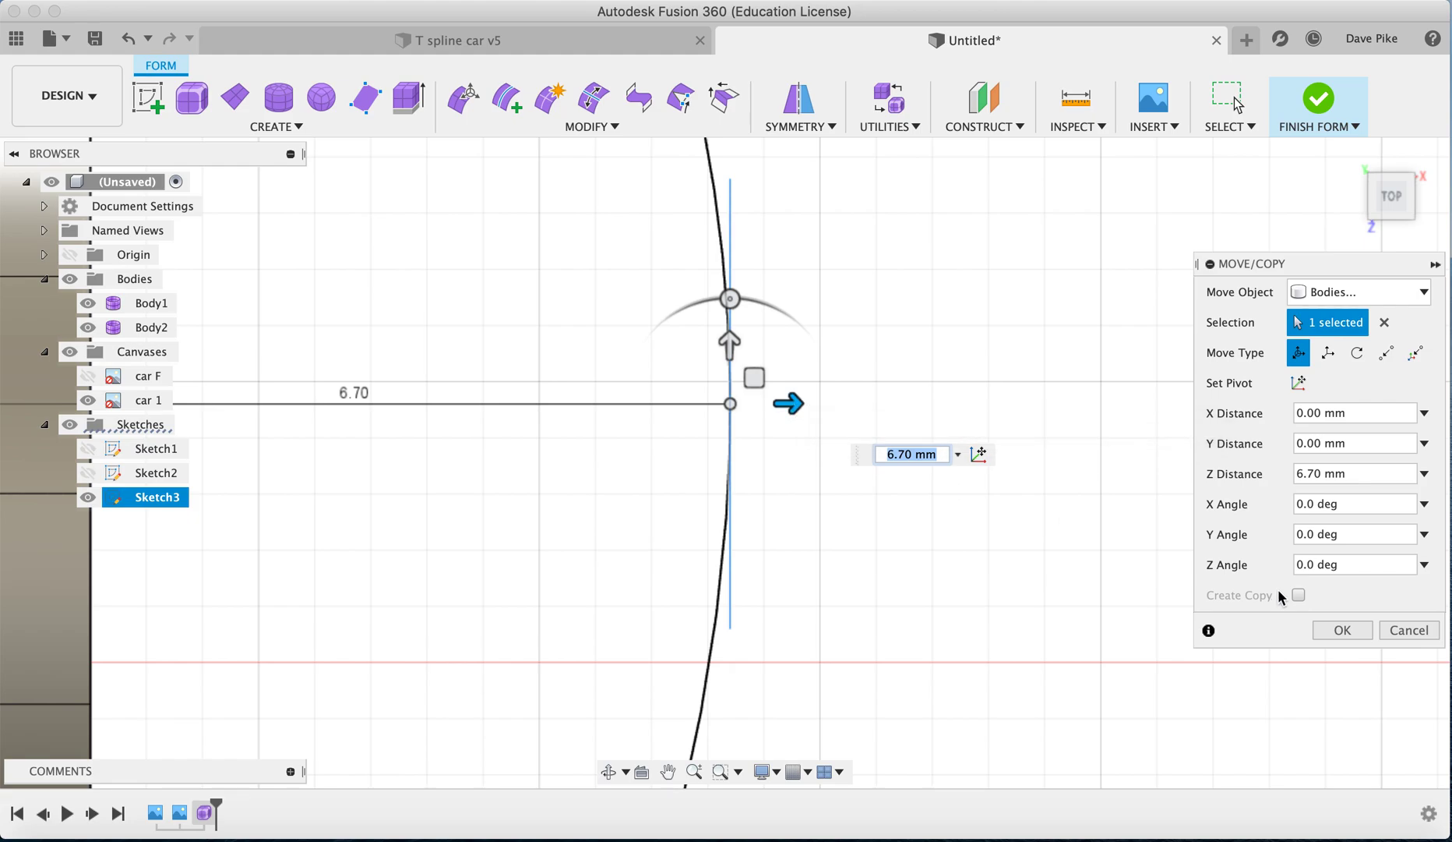
{"action": "left_click", "coordinate": [1342, 629]}
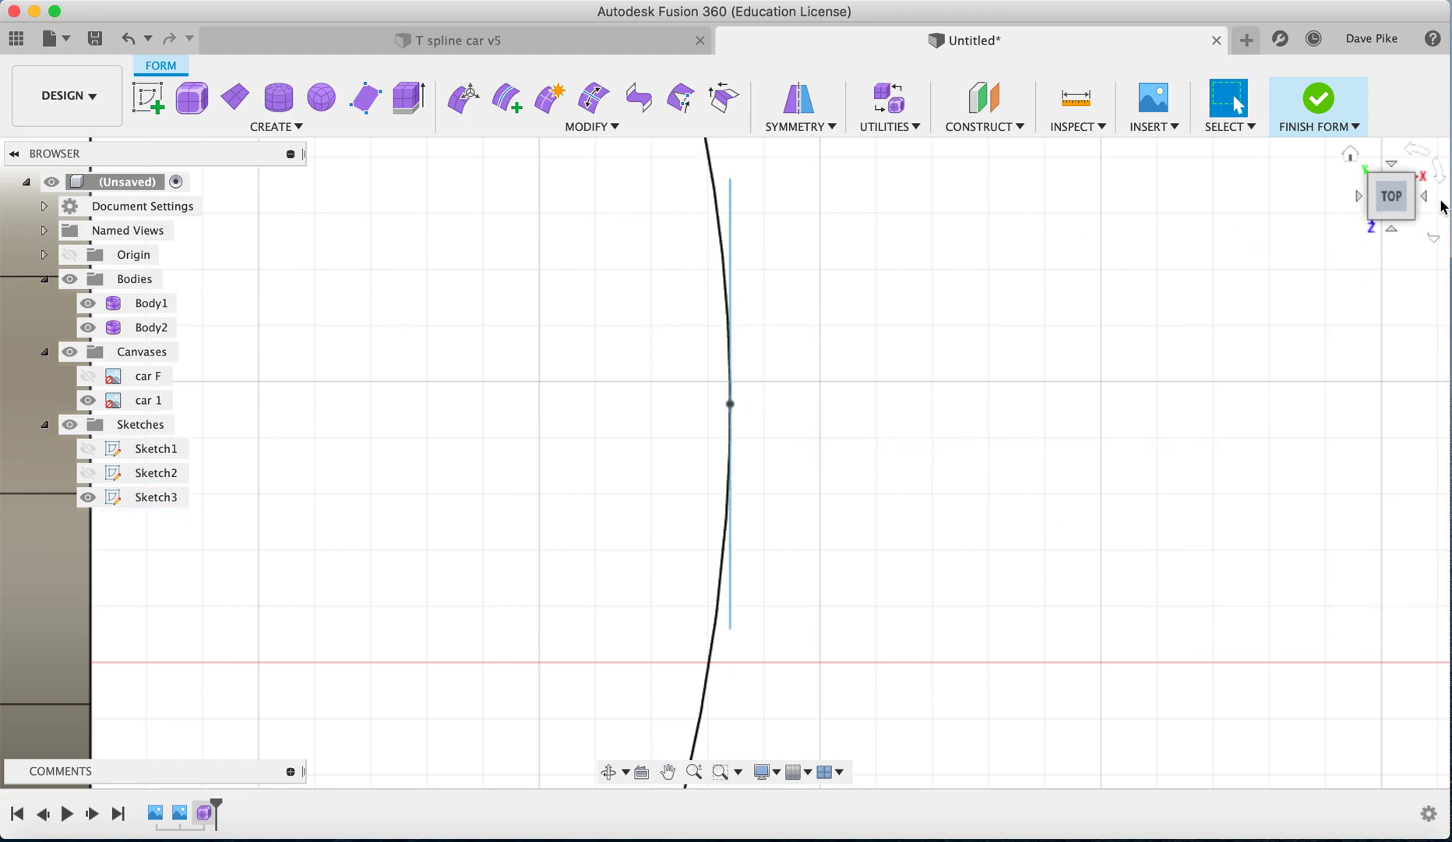
With the lower side strip (Body2) hidden, try extruding the wheel arch arc 1.00 mm as a new body with 8 uniform faces.
{"action": "left_click", "coordinate": [1358, 157]}
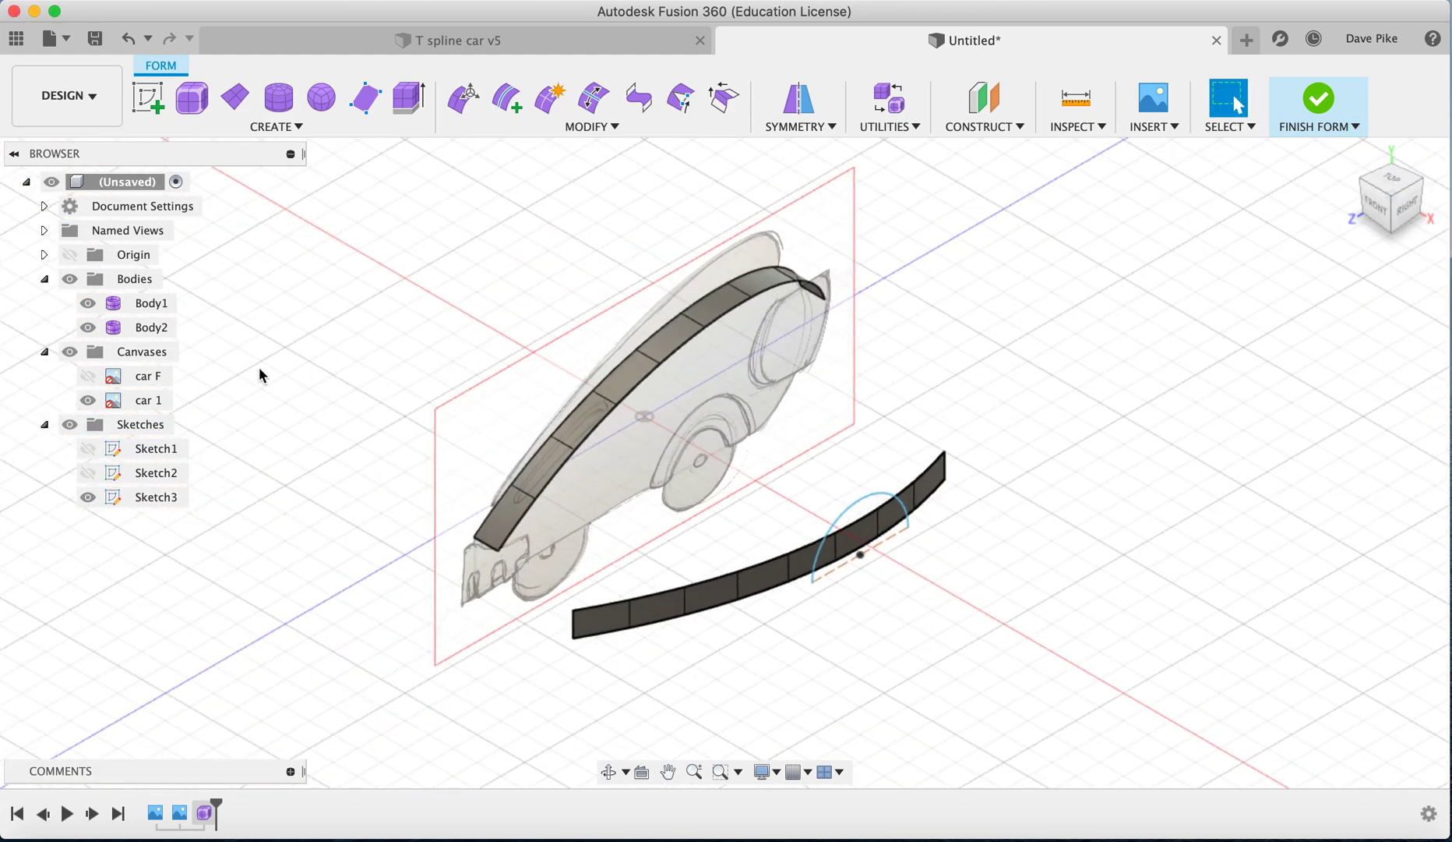
{"action": "left_click", "coordinate": [88, 328]}
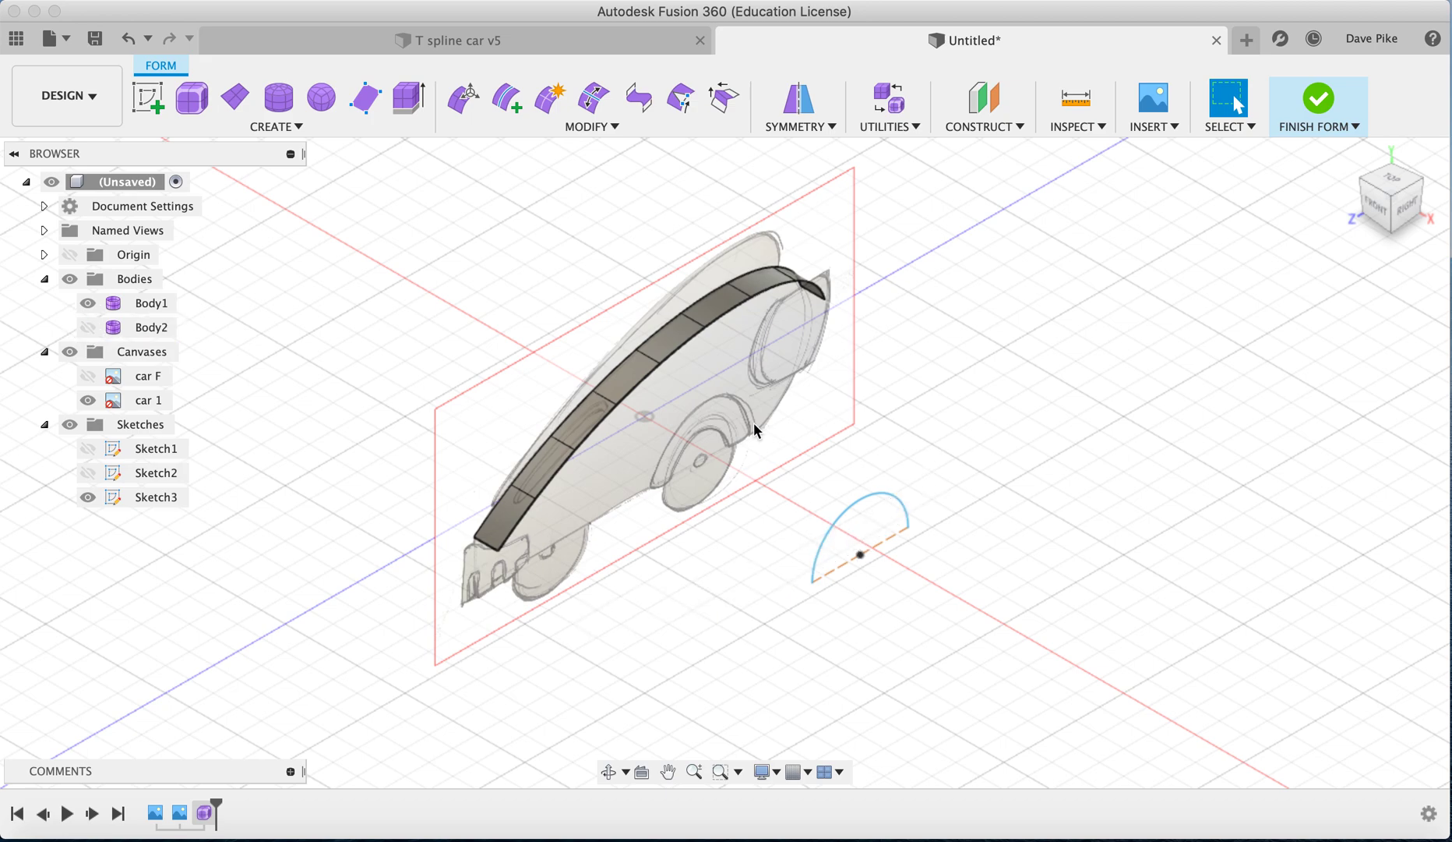
{"action": "left_click", "coordinate": [409, 98]}
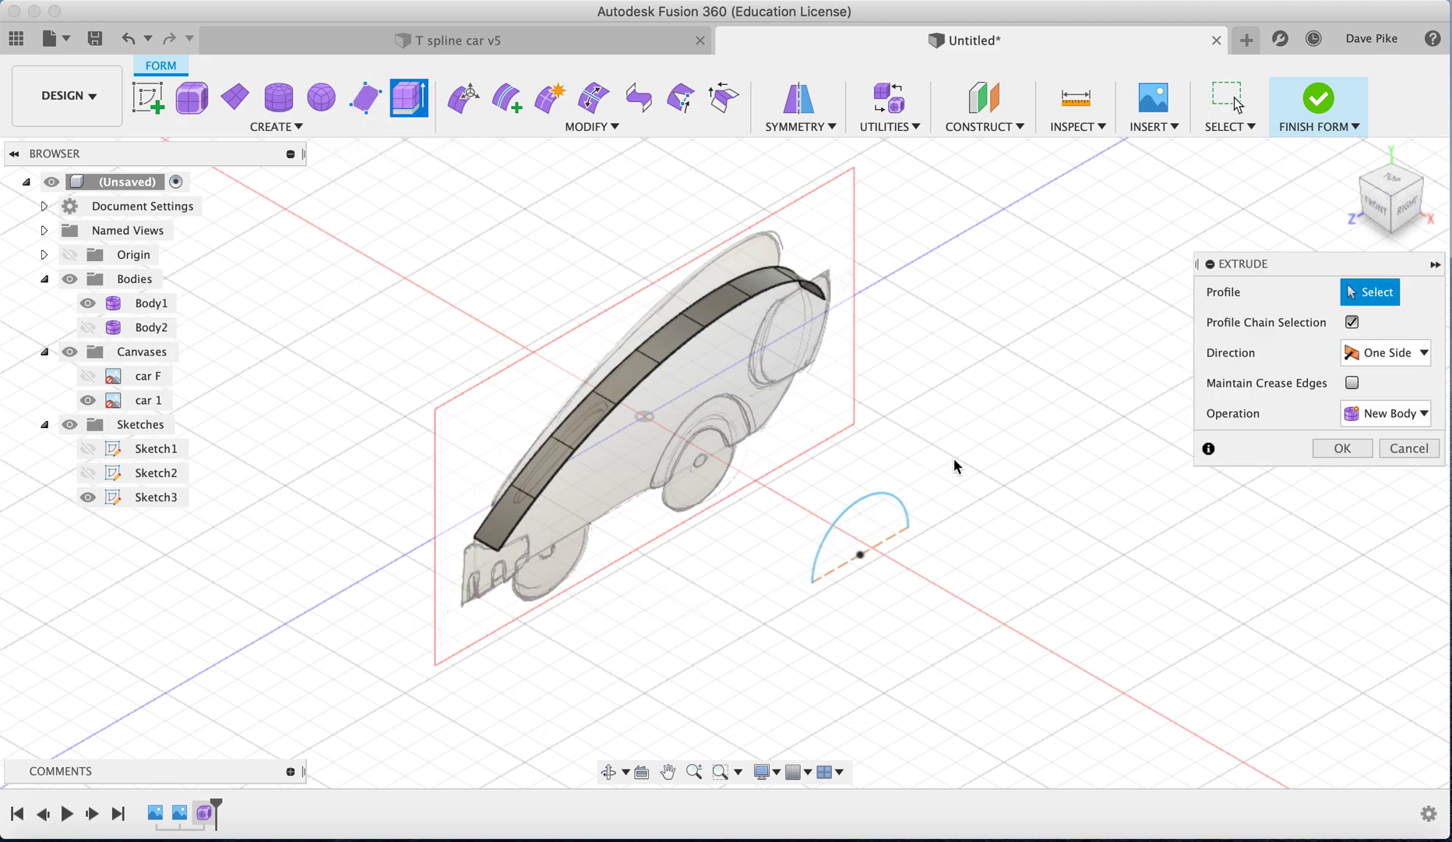
{"action": "left_click", "coordinate": [880, 498]}
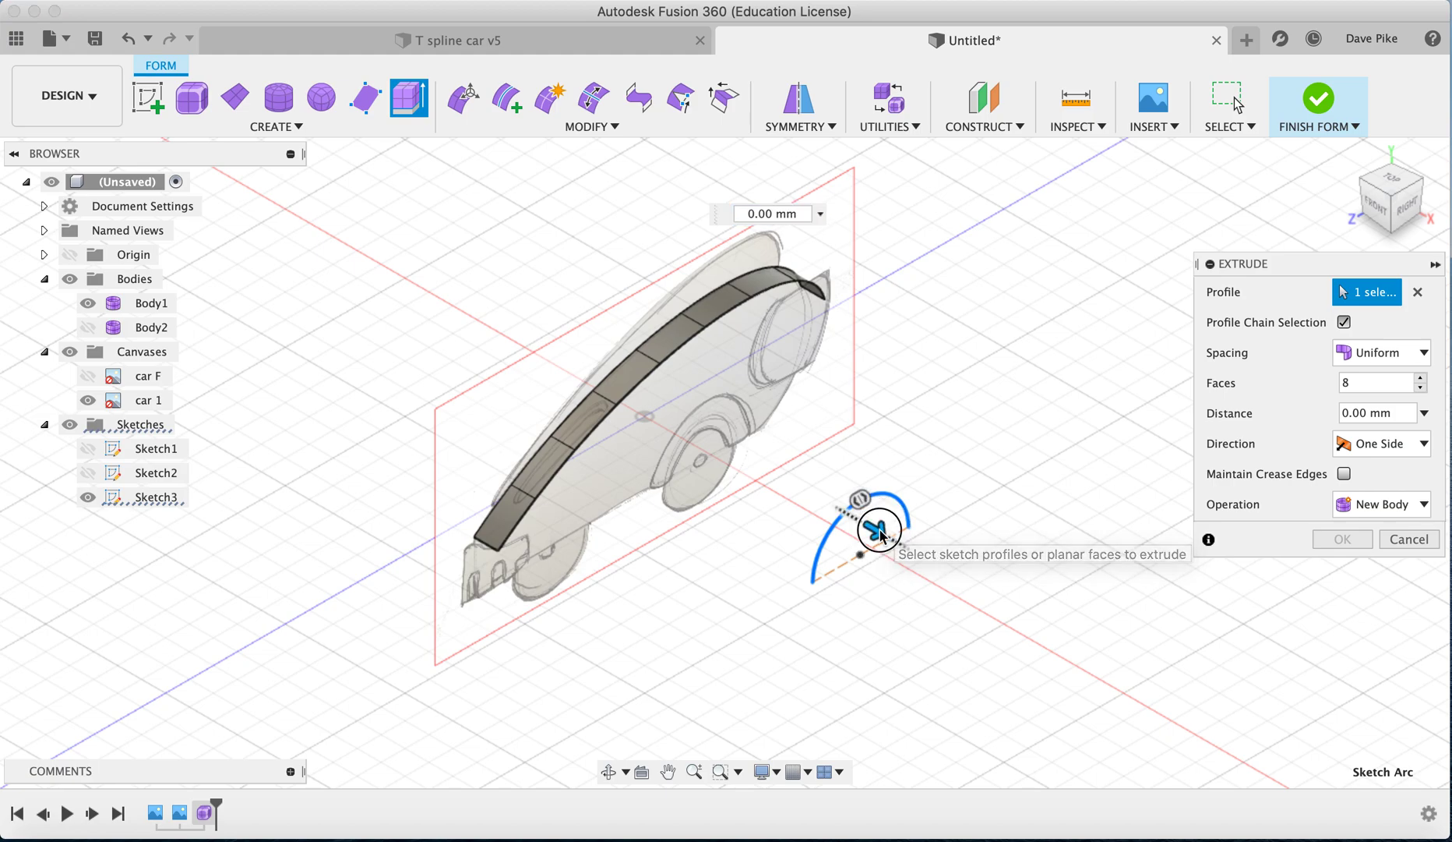
{"action": "left_click_drag", "start_coordinate": [880, 531], "coordinate": [893, 542]}
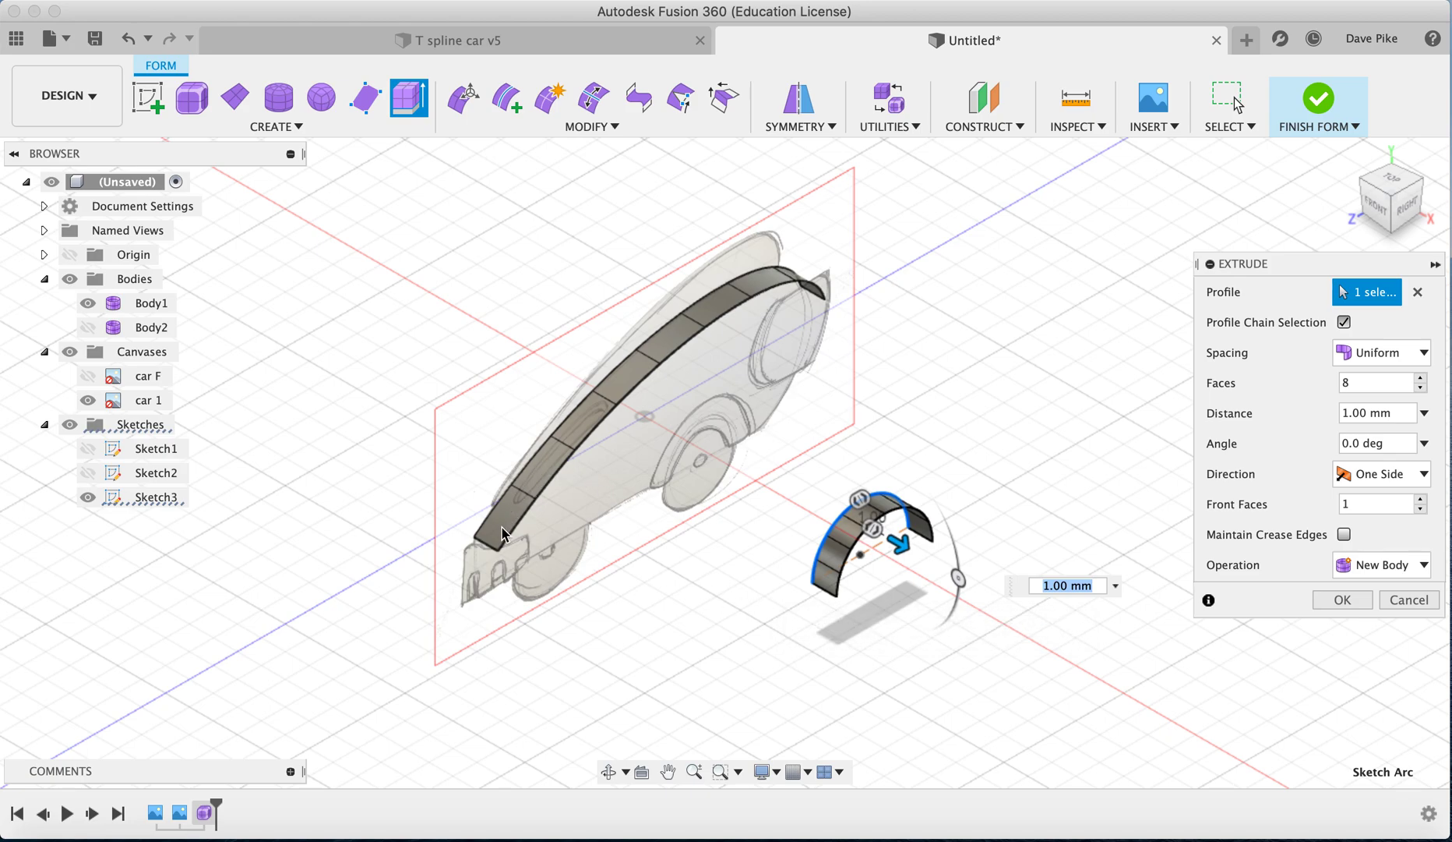
{"action": "left_click", "coordinate": [1340, 600]}
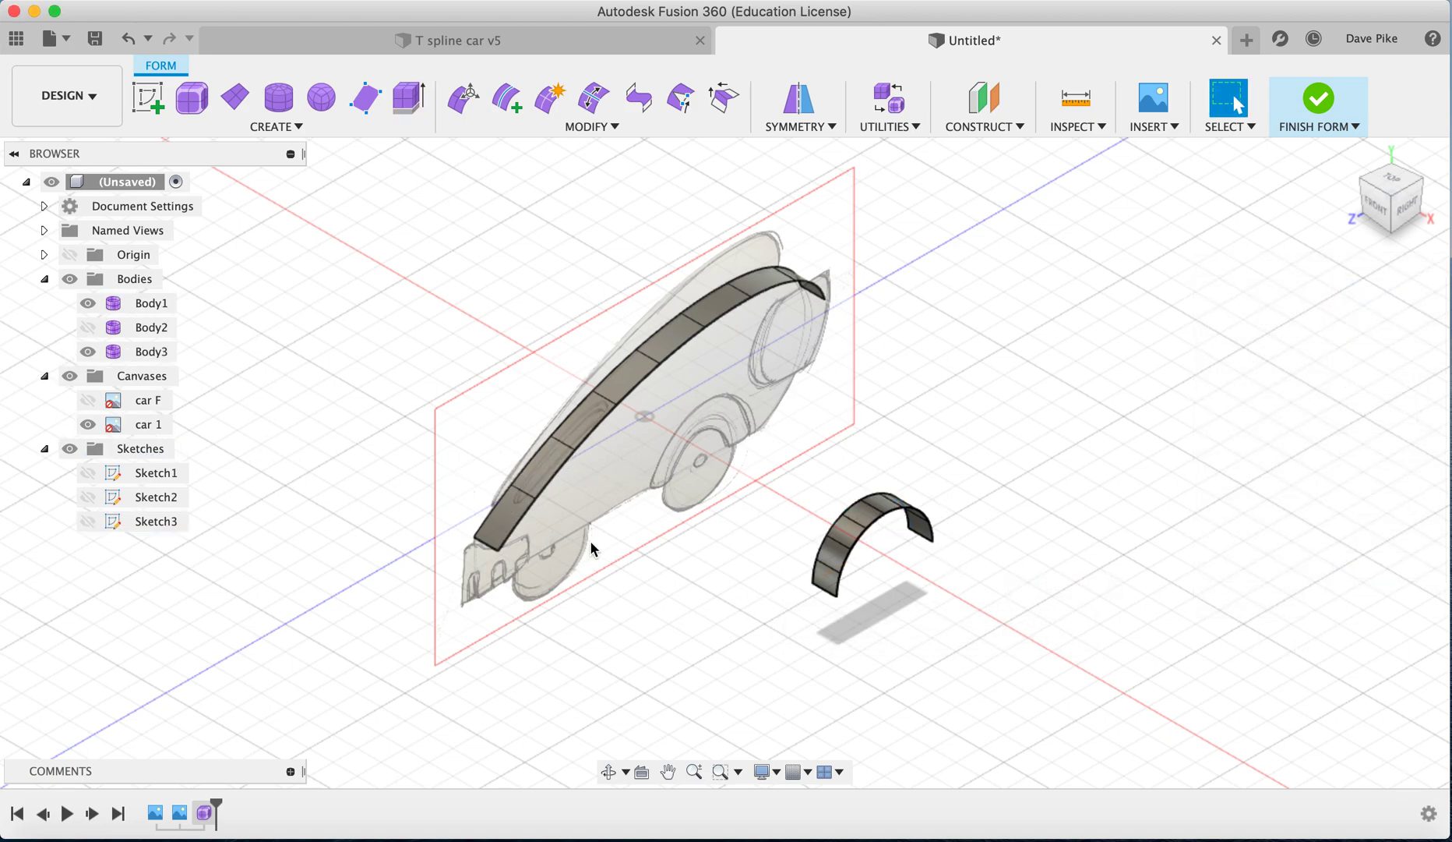
{"action": "key", "text": "super+z"}
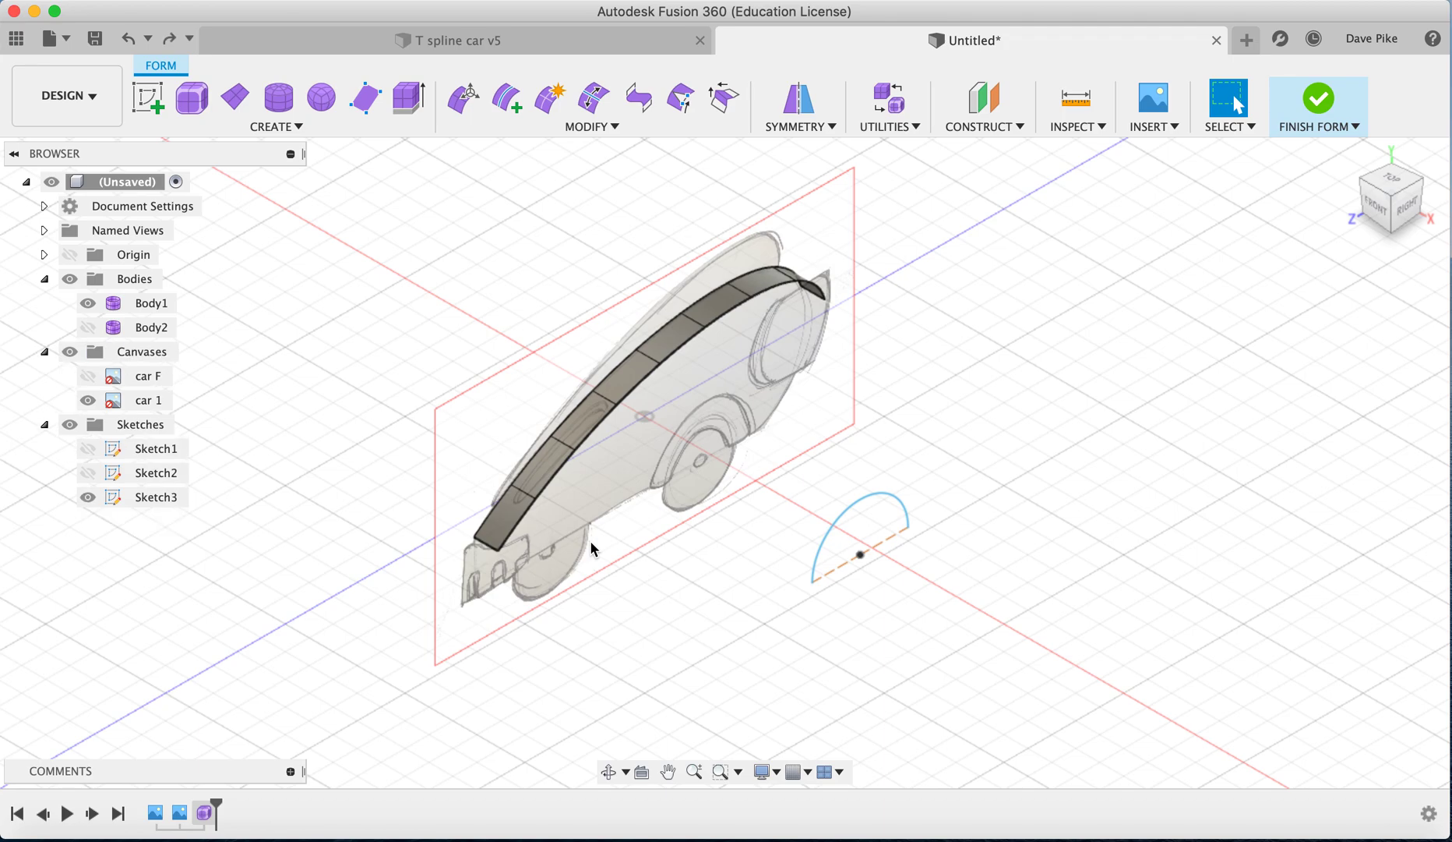
Show the lower side strip (Body2) and delete its four rear faces, from the arch's front end to the strip's rear end.
{"action": "left_click", "coordinate": [87, 328]}
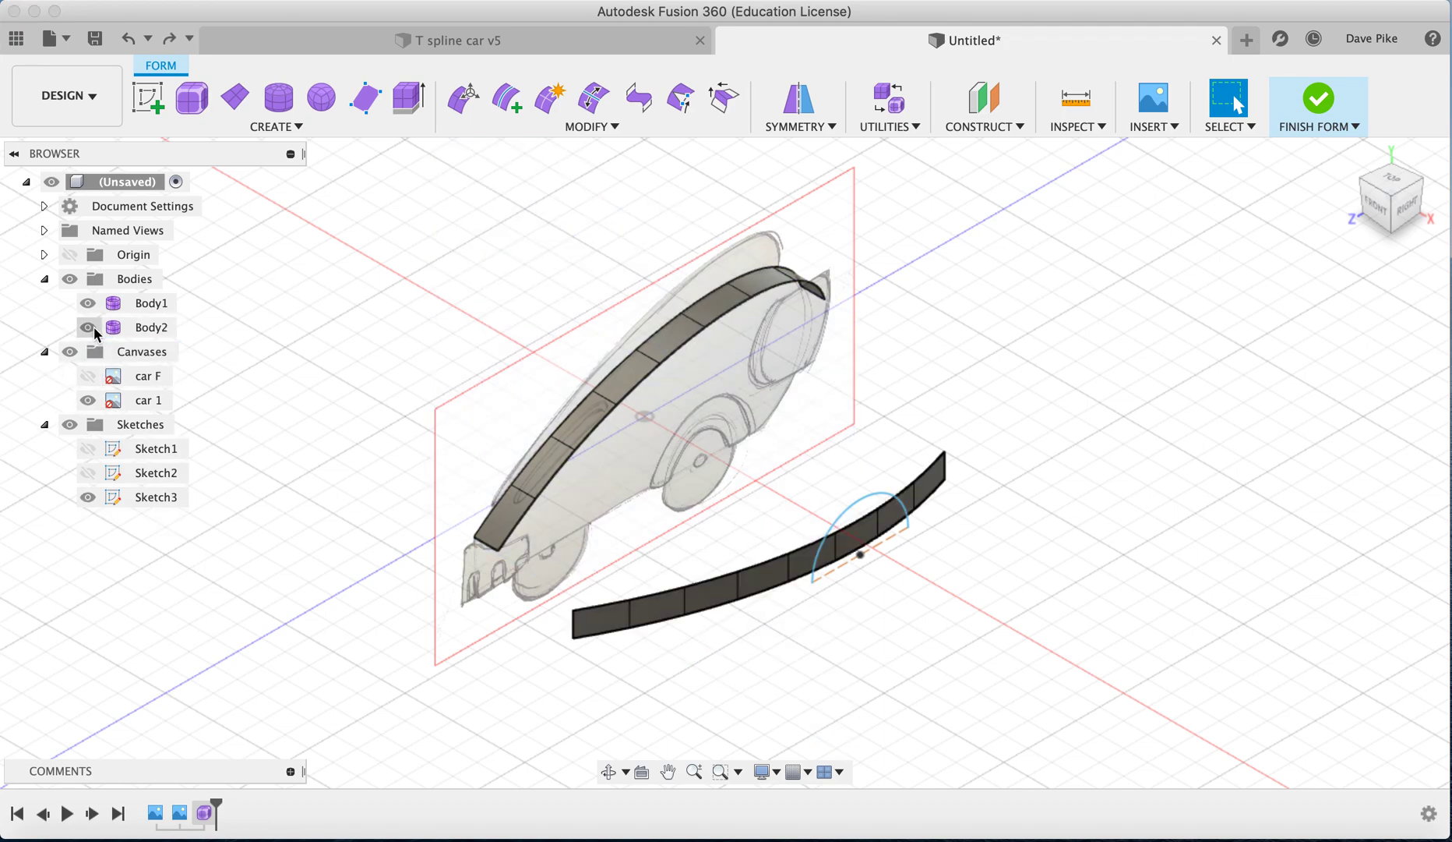
{"action": "left_click", "coordinate": [813, 558]}
{"action": "left_click", "coordinate": [852, 545]}
{"action": "left_click", "coordinate": [835, 550]}
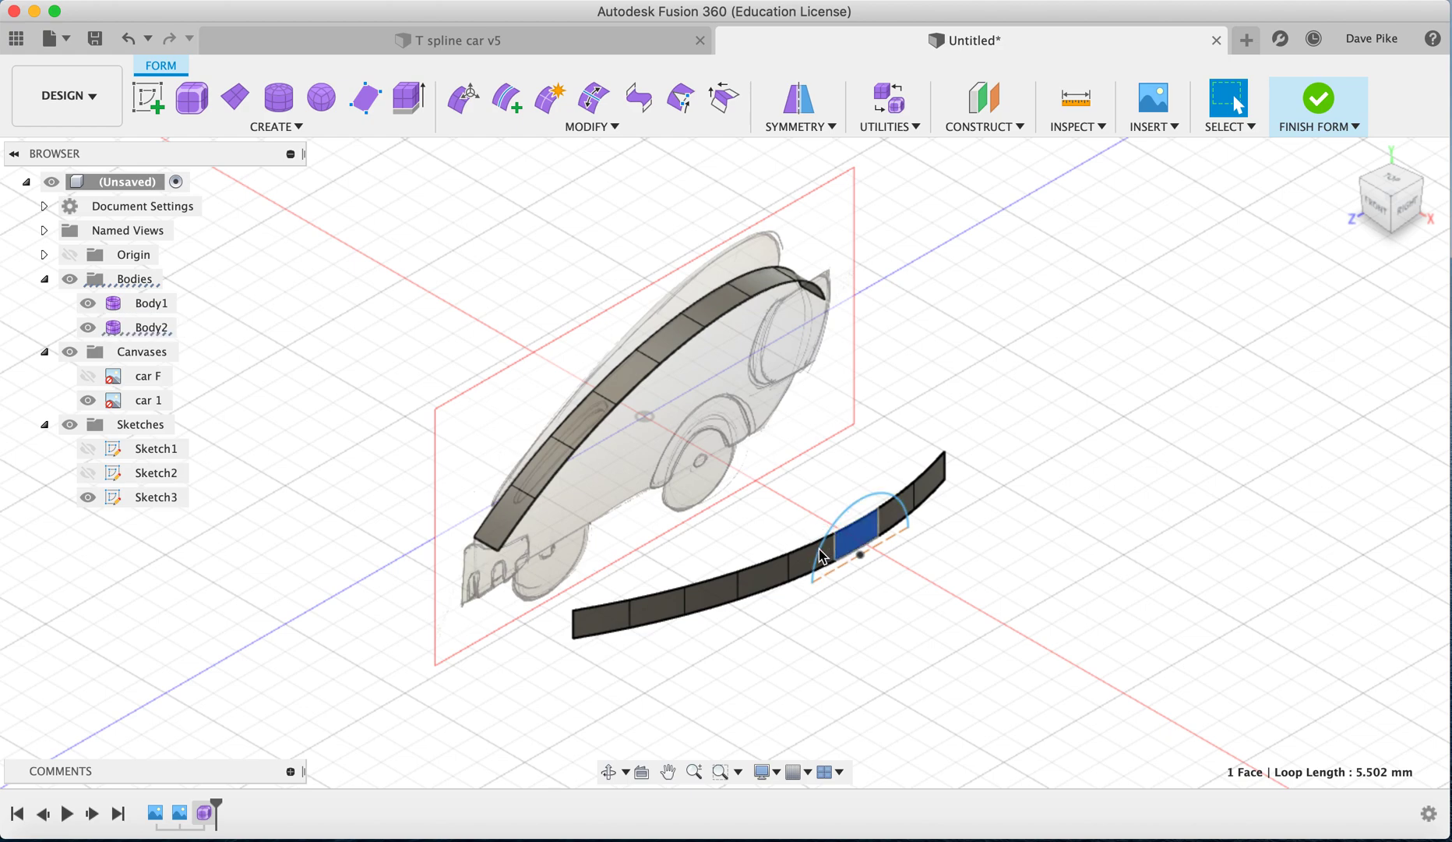
{"action": "left_click", "coordinate": [803, 571]}
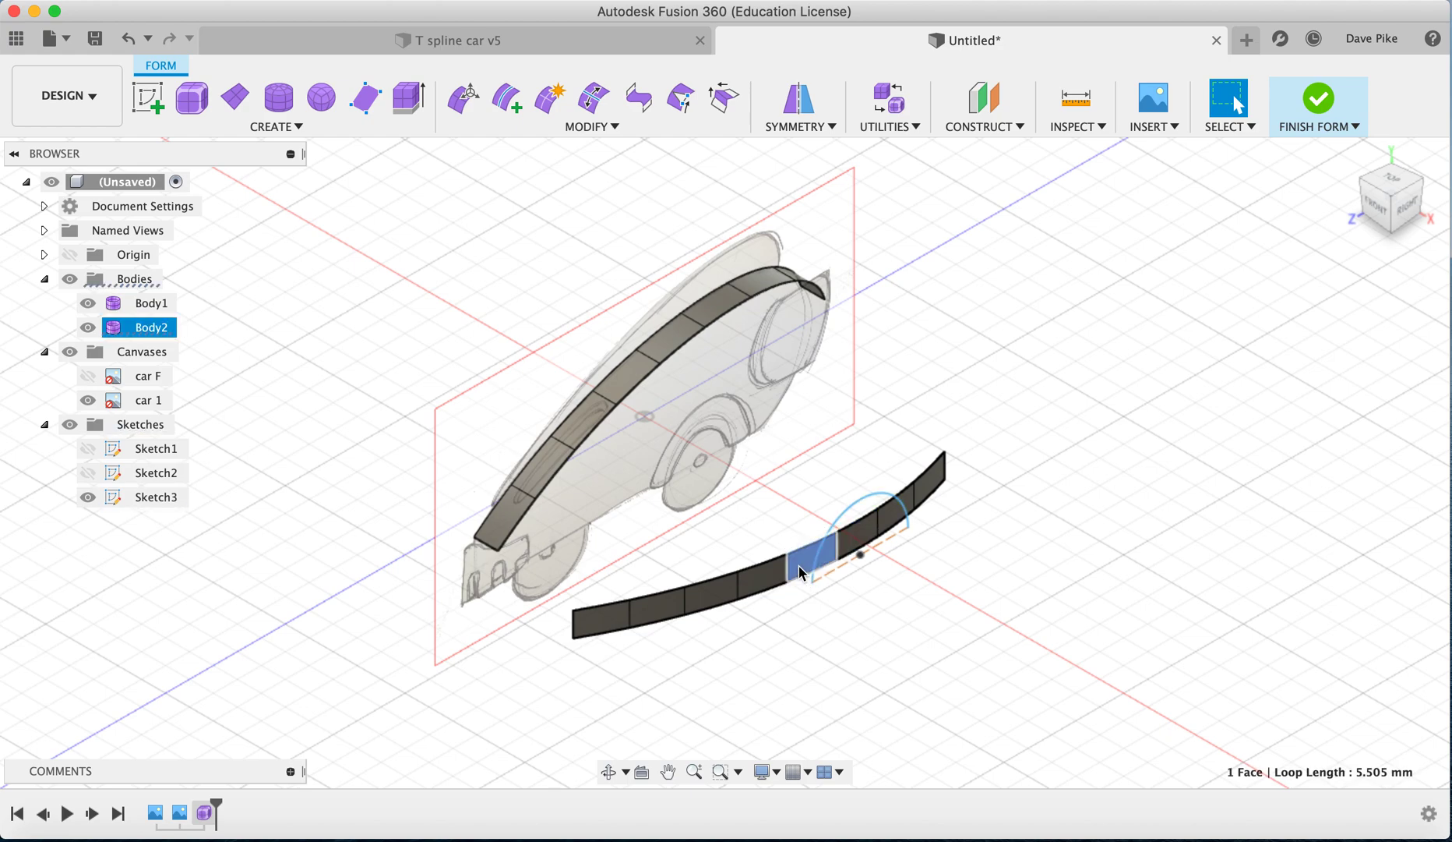
{"action": "left_click", "coordinate": [859, 542]}
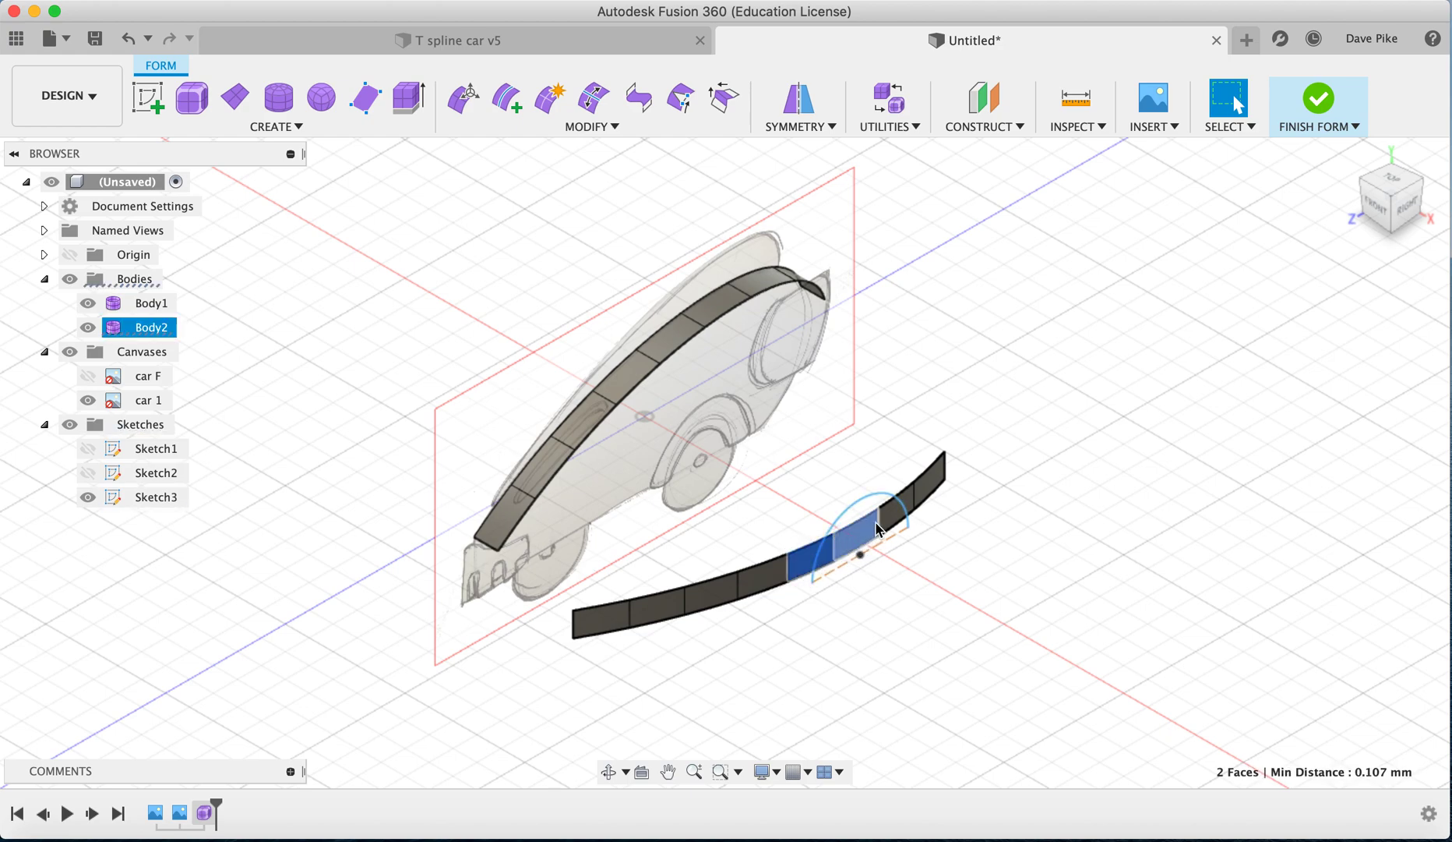
{"action": "left_click", "coordinate": [896, 518]}
{"action": "left_click", "coordinate": [939, 481]}
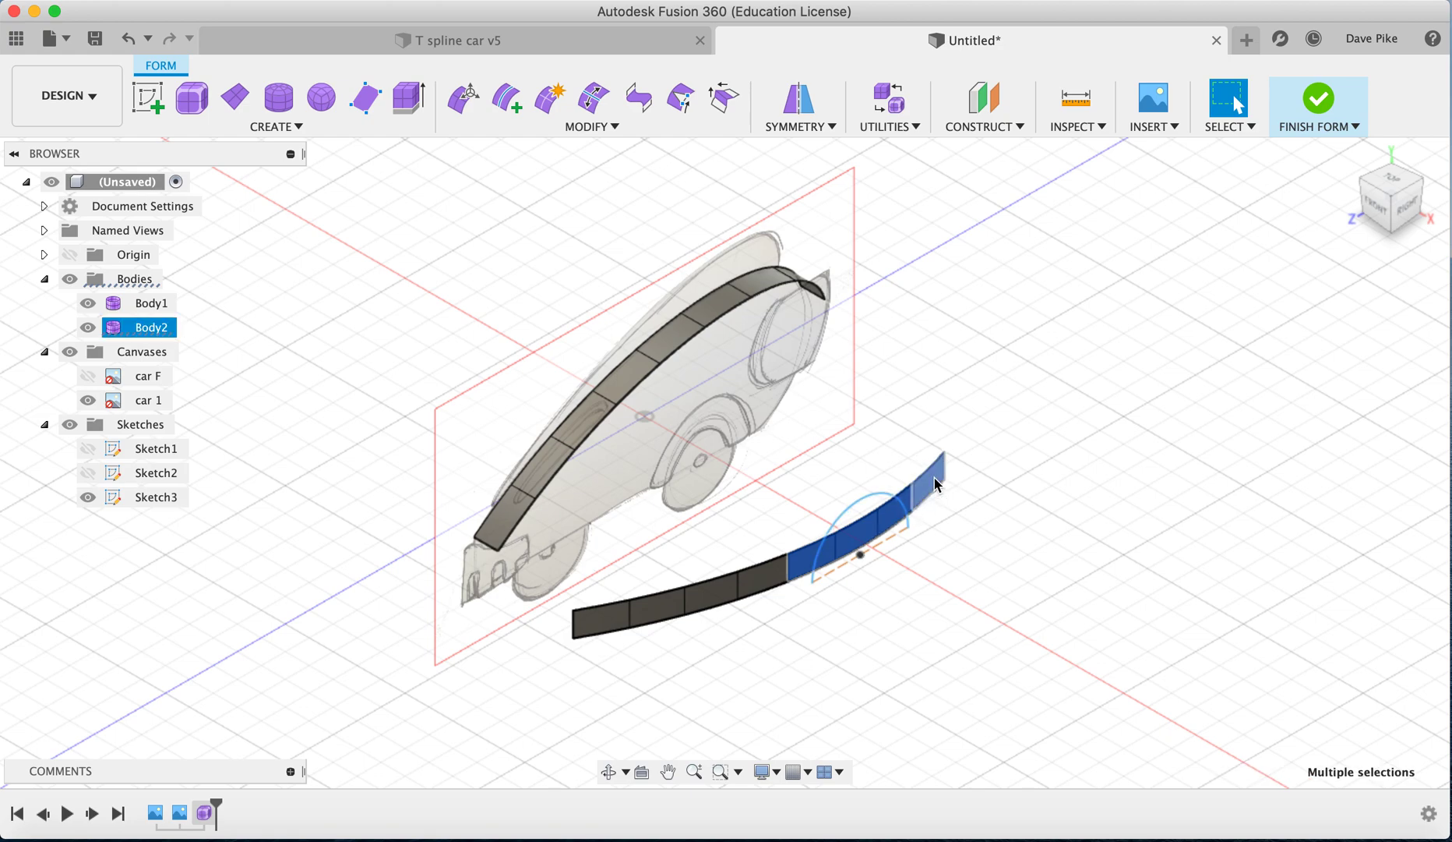
{"action": "key", "text": "Delete"}
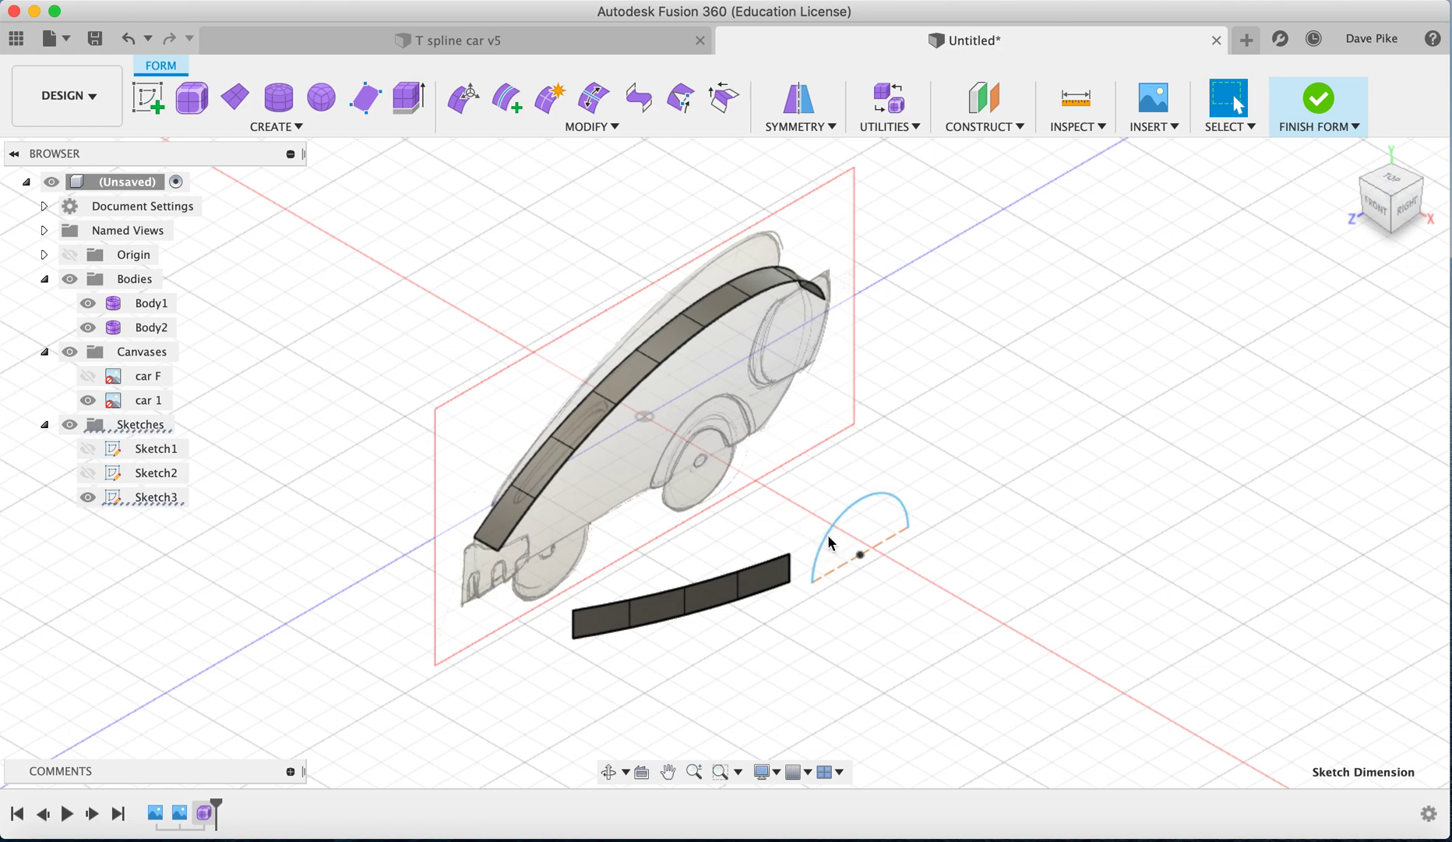
Start extruding the wheel arch arc outward, away from the side canvas, with a distance of 0.5 mm.
{"action": "middle_click", "coordinate": [506, 717]}
{"action": "scroll", "coordinate": [982, 489], "scroll_direction": "up", "scroll_amount": 5}
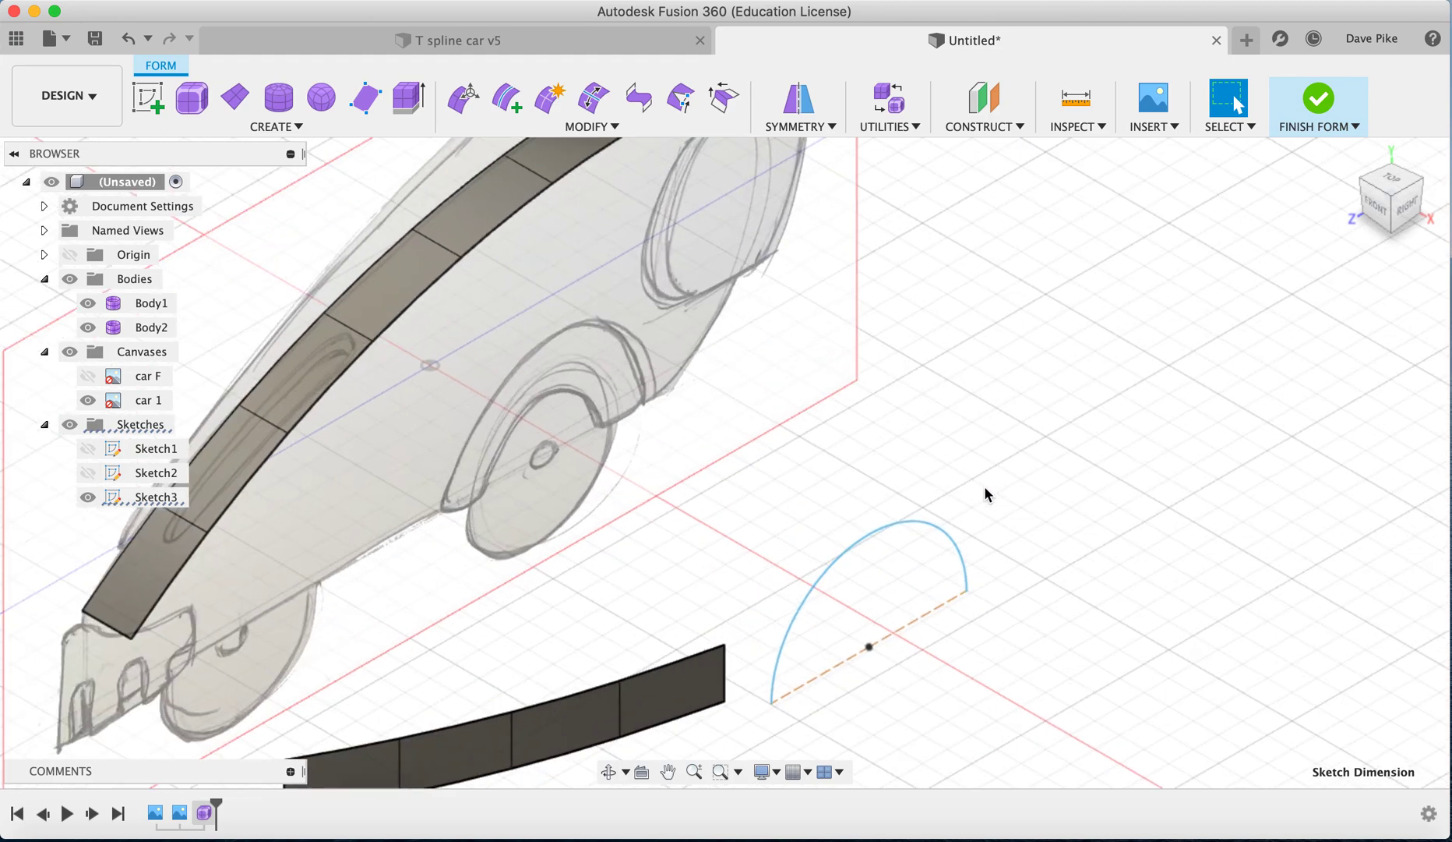
{"action": "left_click", "coordinate": [863, 556]}
{"action": "scroll", "coordinate": [863, 556], "scroll_direction": "down", "scroll_amount": 5}
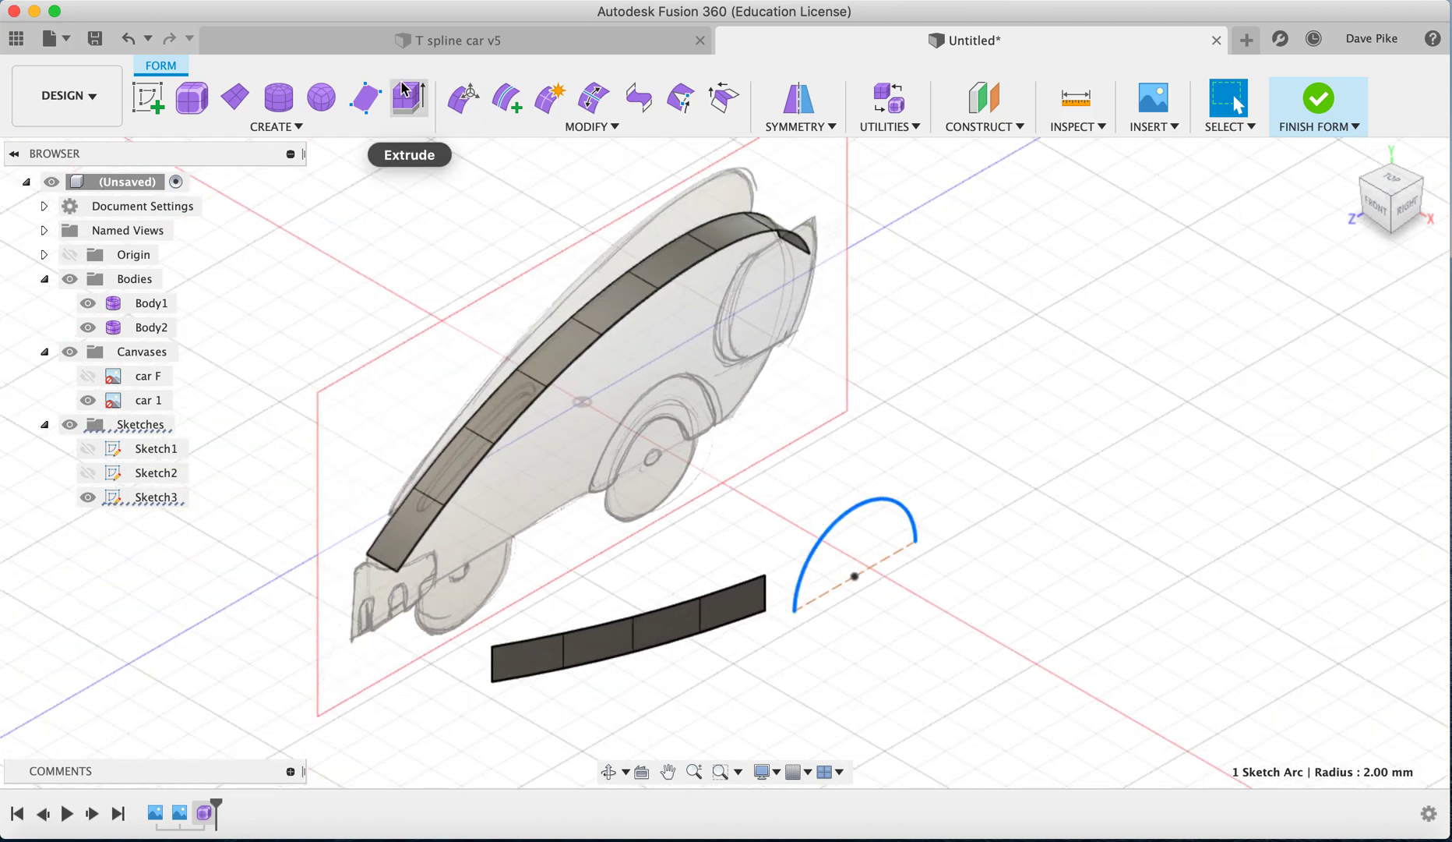
{"action": "left_click", "coordinate": [404, 89]}
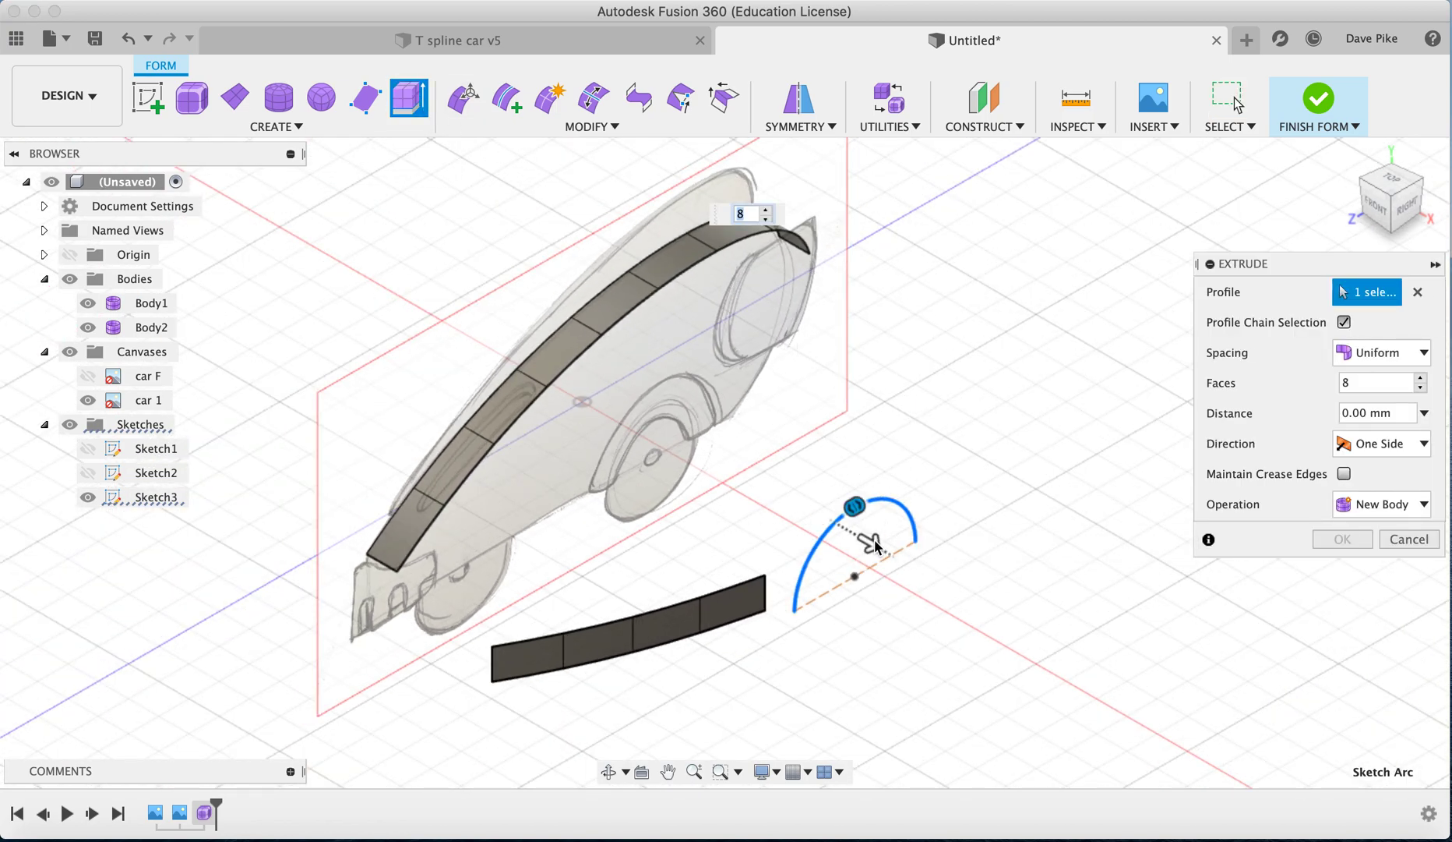
{"action": "left_click_drag", "start_coordinate": [866, 554], "coordinate": [898, 557]}
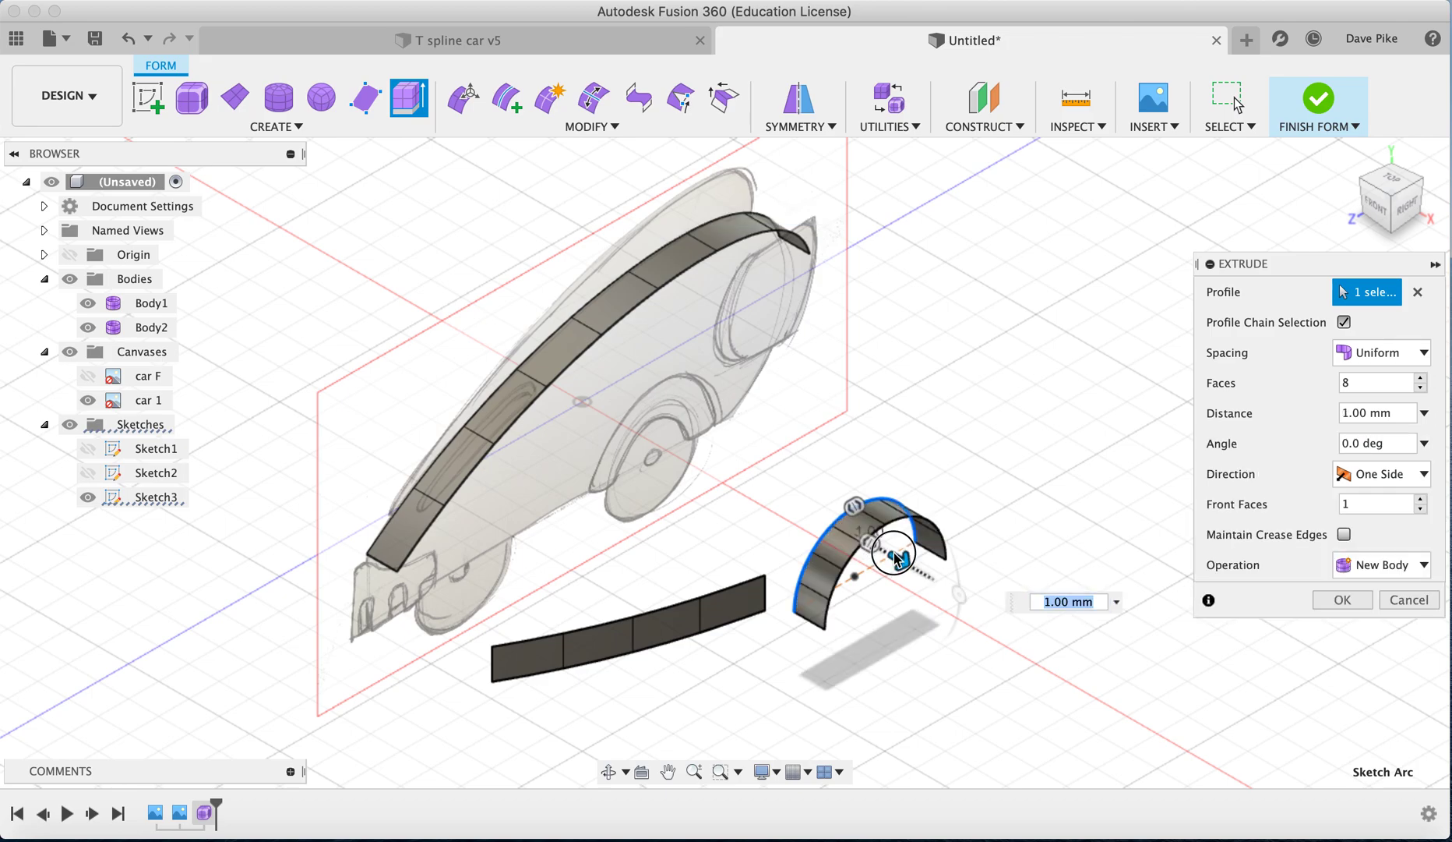
{"action": "left_click", "coordinate": [1363, 412]}
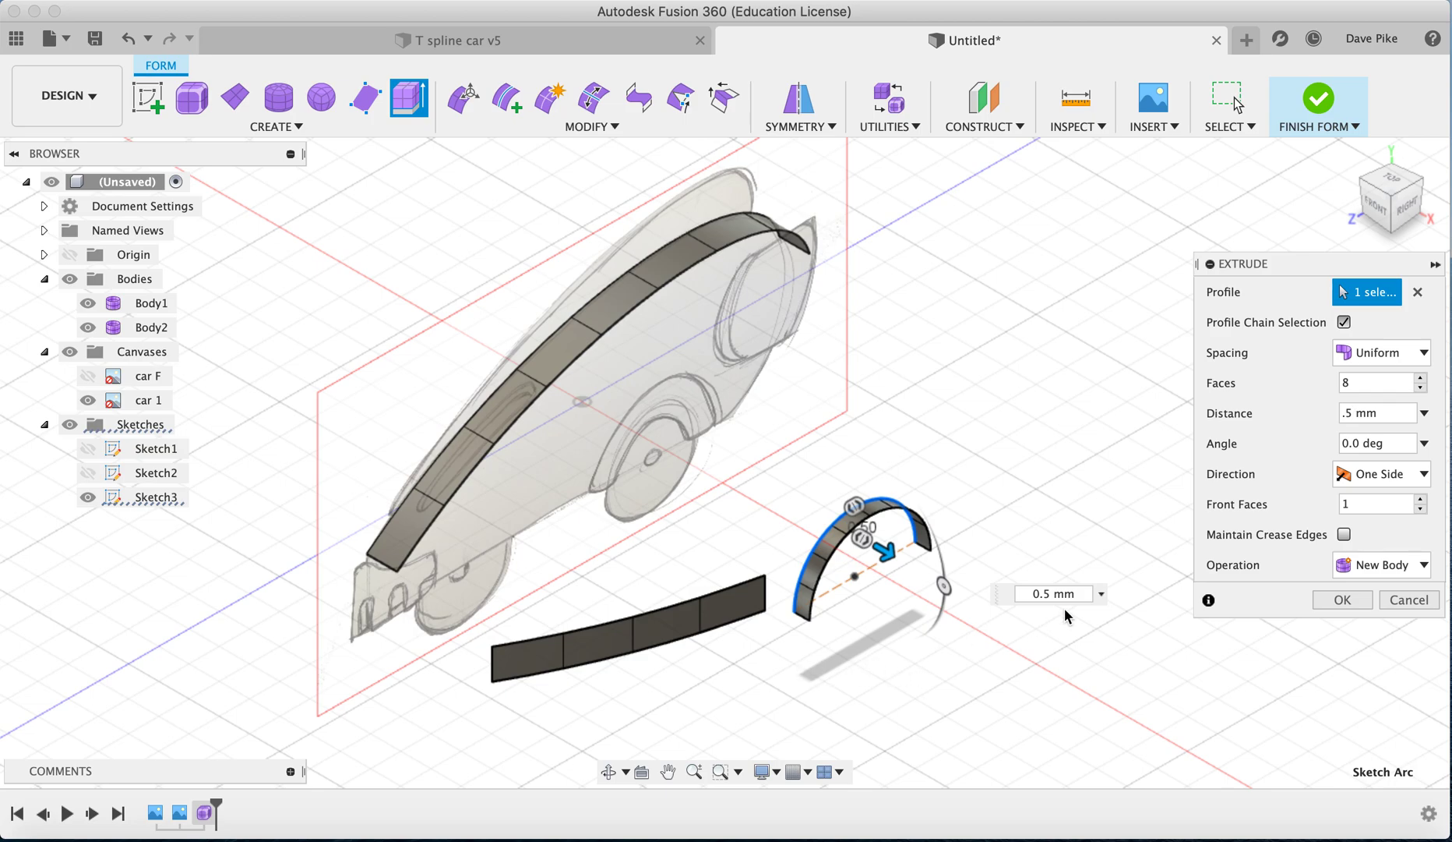
Try extrusion angles of 45 and -45 degrees on the wheel arch, check from the front, and reset the angle to 0.0 deg.
{"action": "left_click", "coordinate": [1399, 443]}
{"action": "type", "text": "45"}
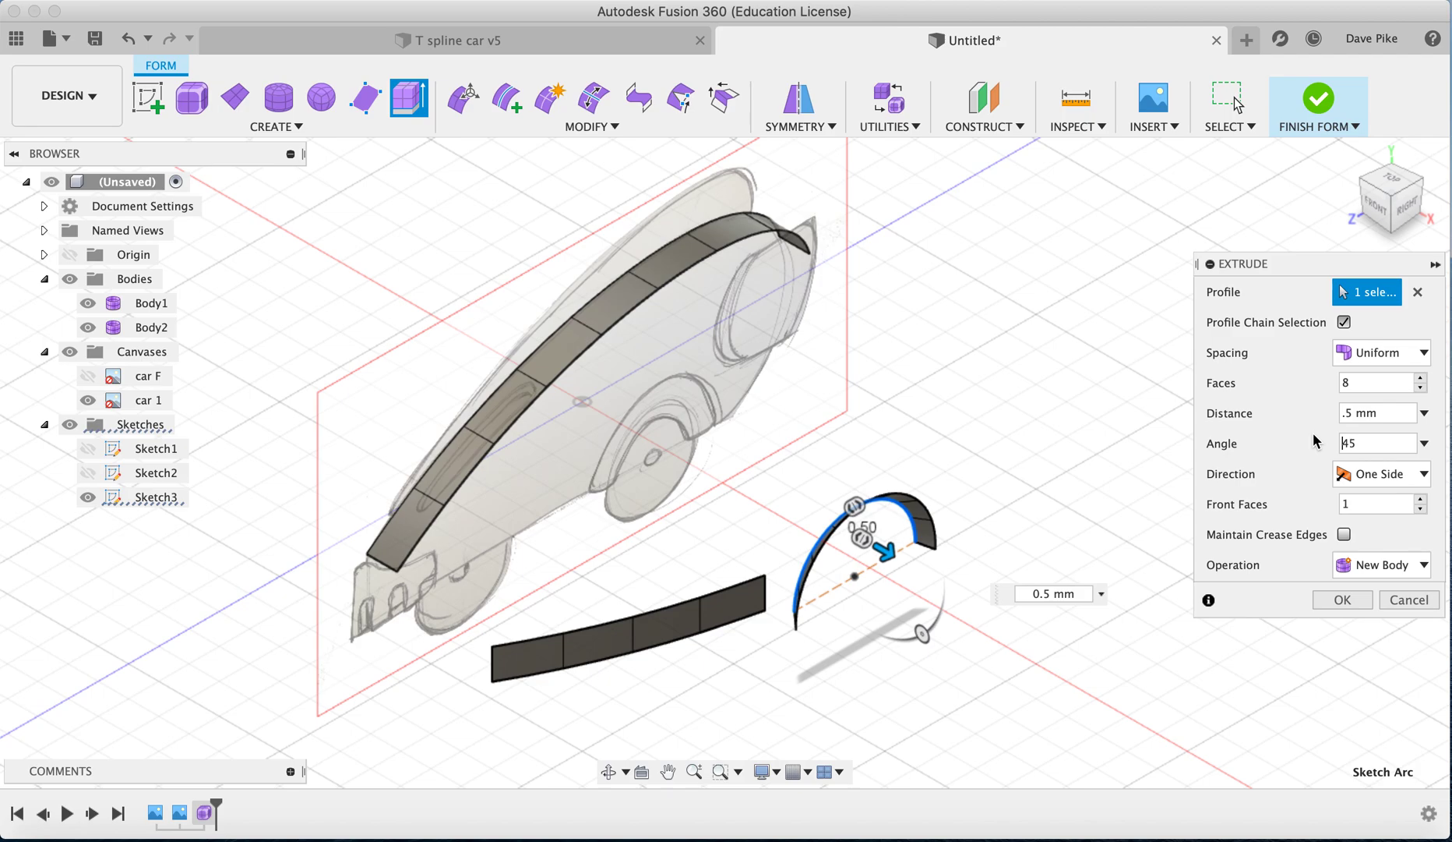
{"action": "type", "text": "-"}
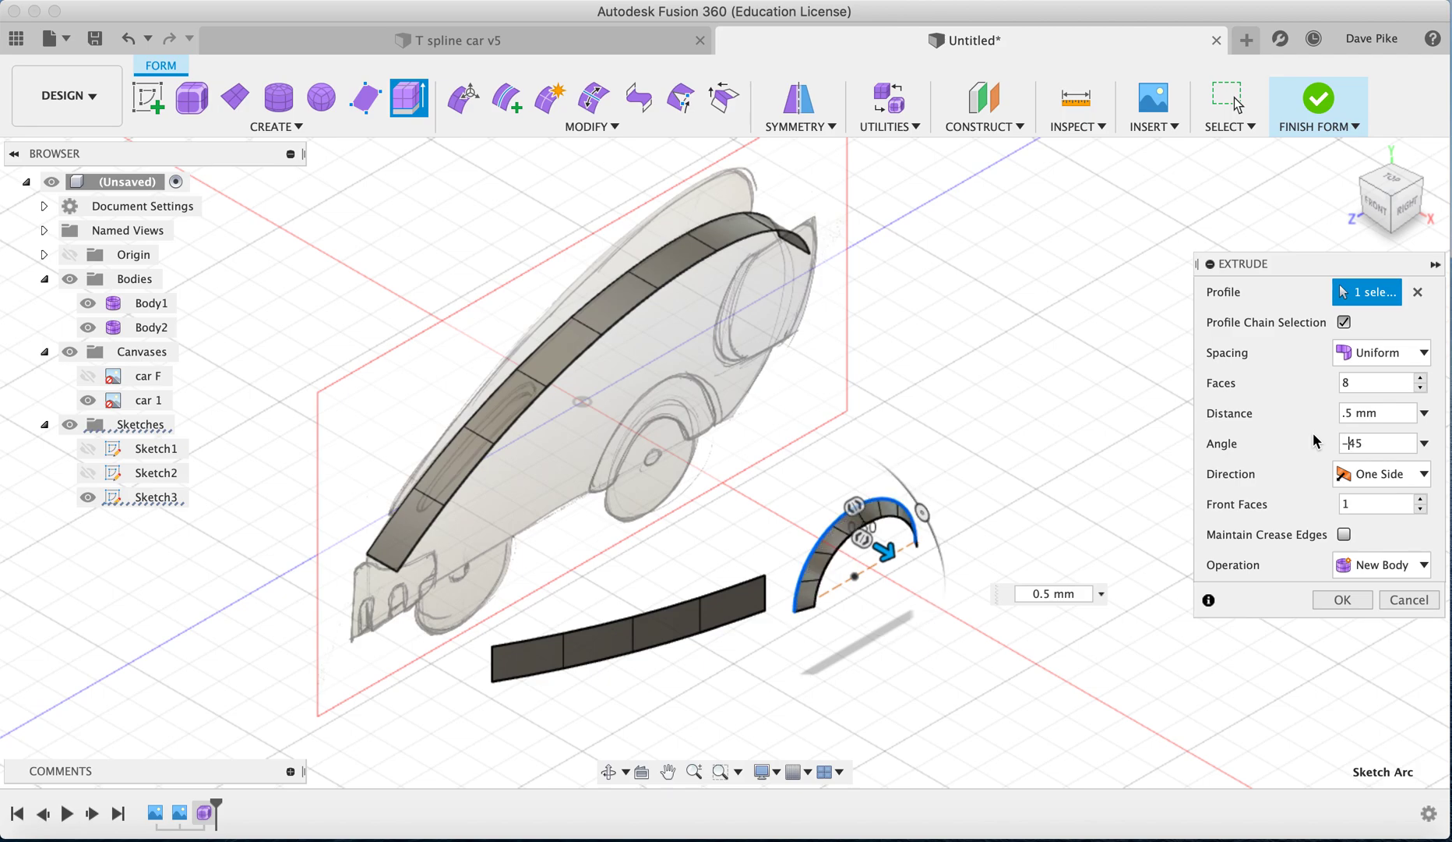
{"action": "left_click", "coordinate": [1381, 209]}
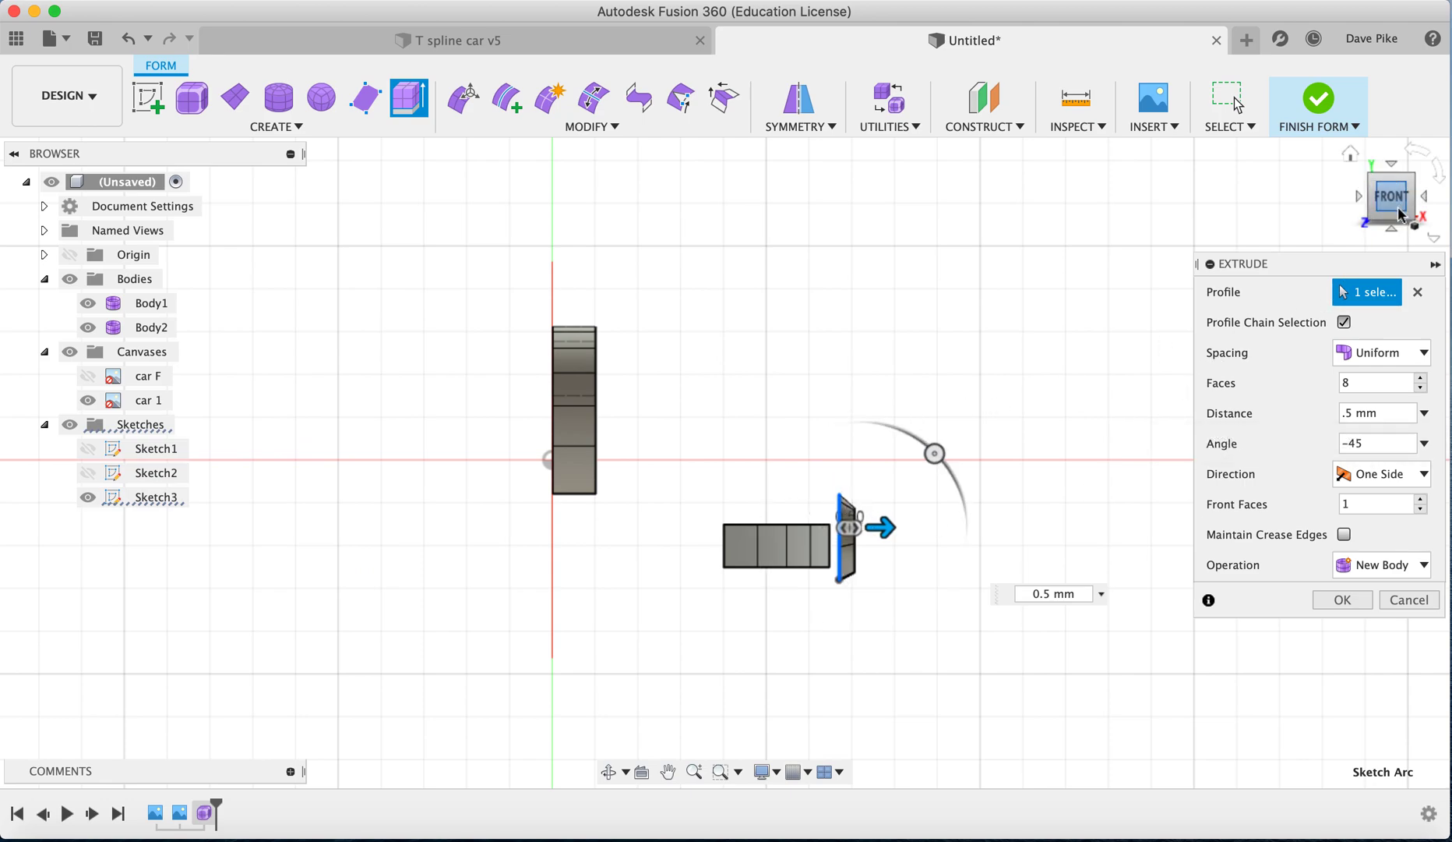
{"action": "left_click", "coordinate": [1424, 444]}
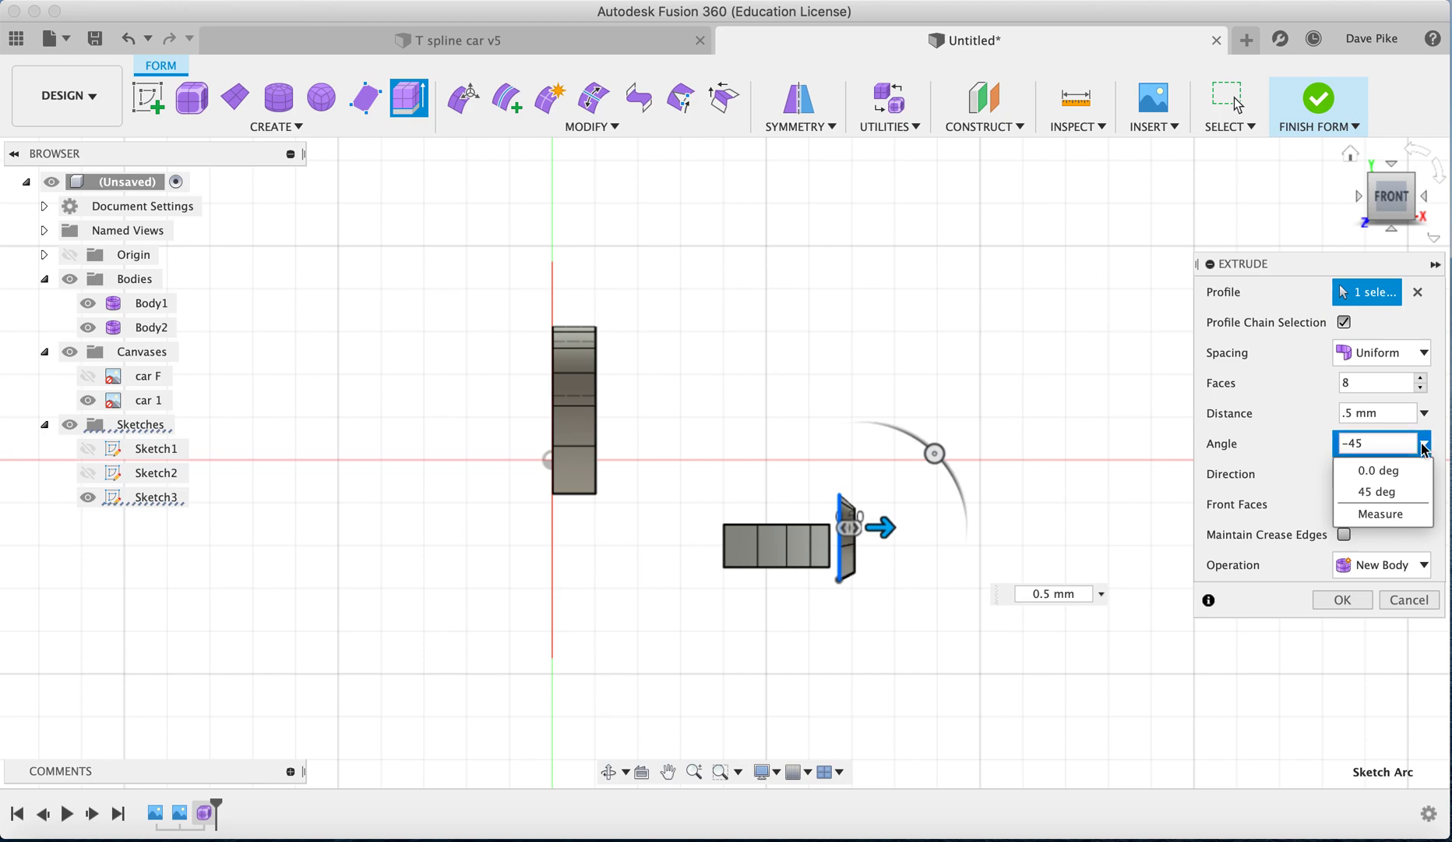
{"action": "left_click", "coordinate": [1379, 470]}
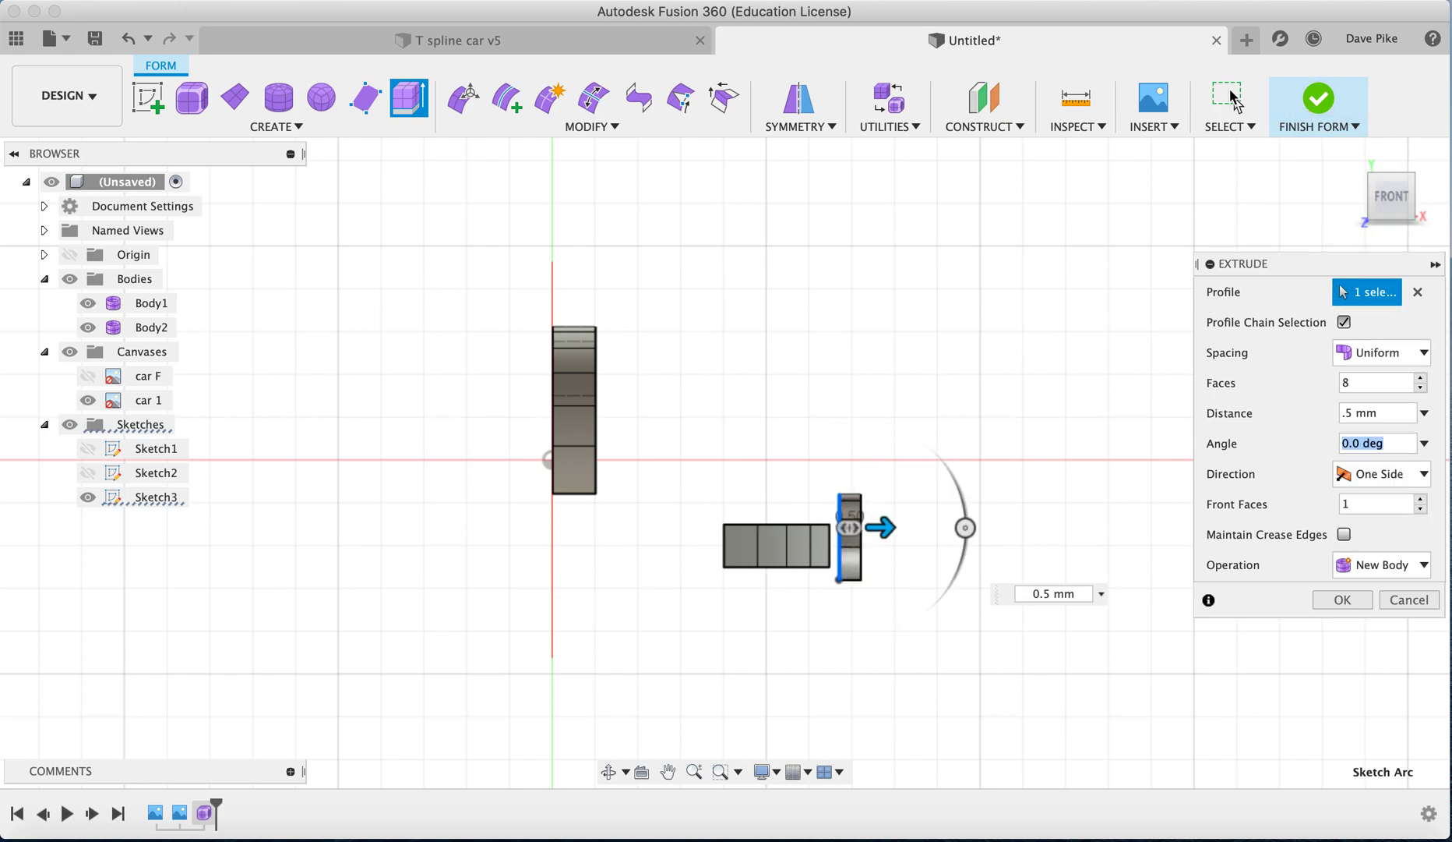
Reduce the wheel arch extrusion to 4 faces and accept it as a new body.
{"action": "left_click", "coordinate": [1351, 159]}
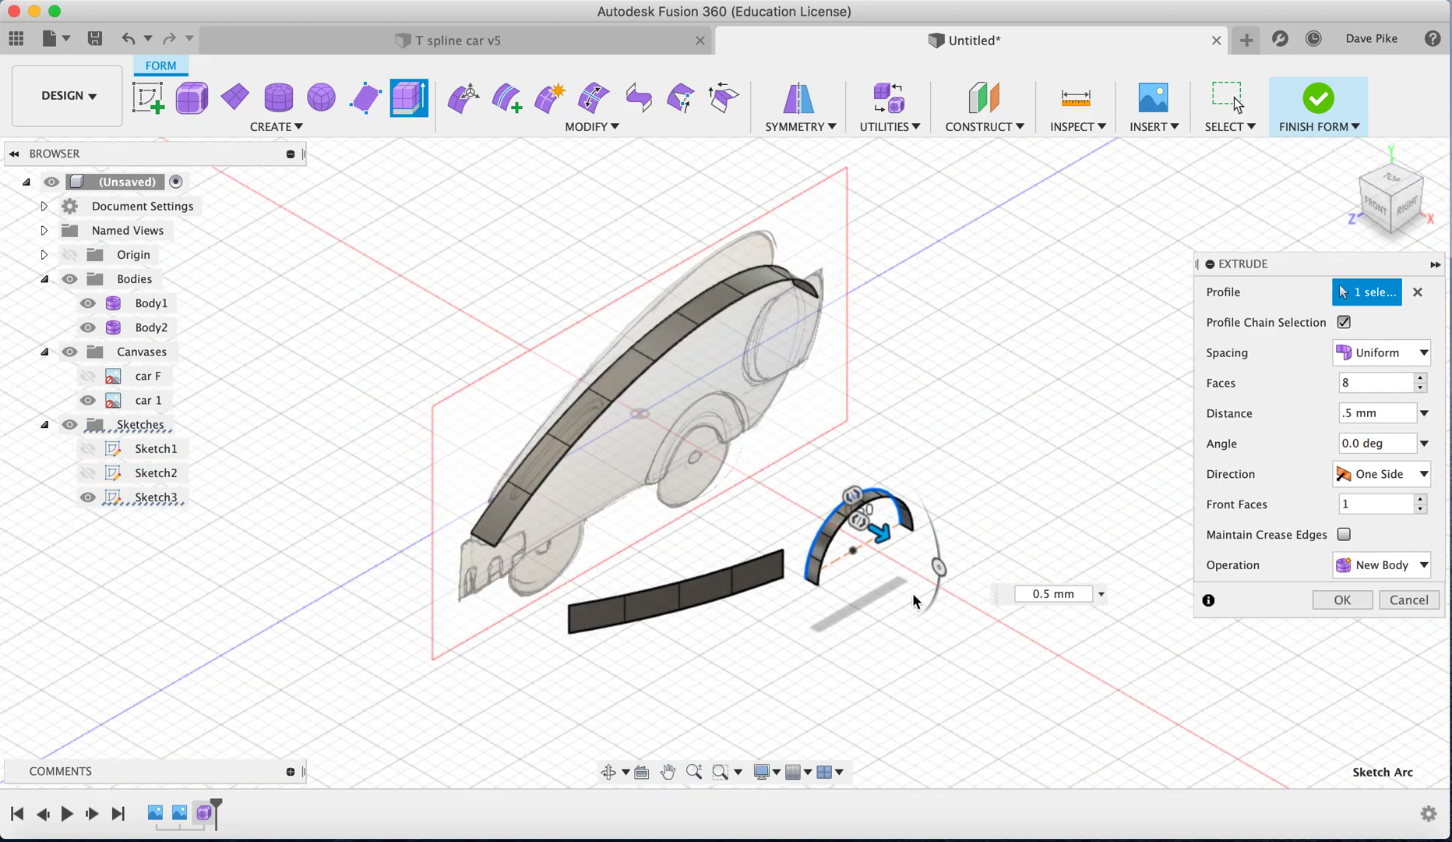
{"action": "left_click", "coordinate": [1420, 388]}
{"action": "left_click", "coordinate": [1421, 388]}
{"action": "left_click", "coordinate": [1421, 388]}
{"action": "left_click", "coordinate": [1420, 388]}
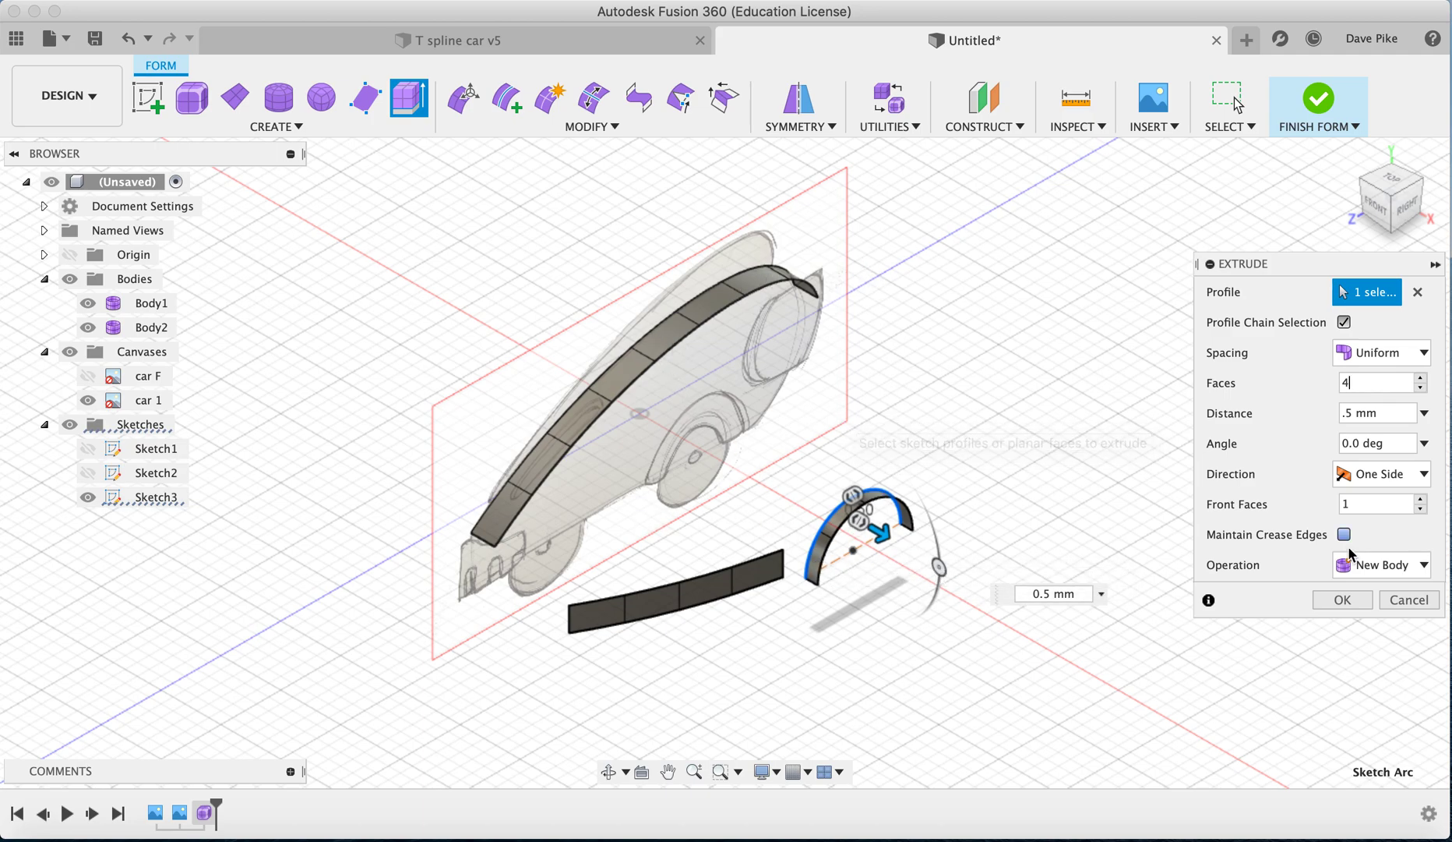
{"action": "left_click", "coordinate": [1342, 602]}
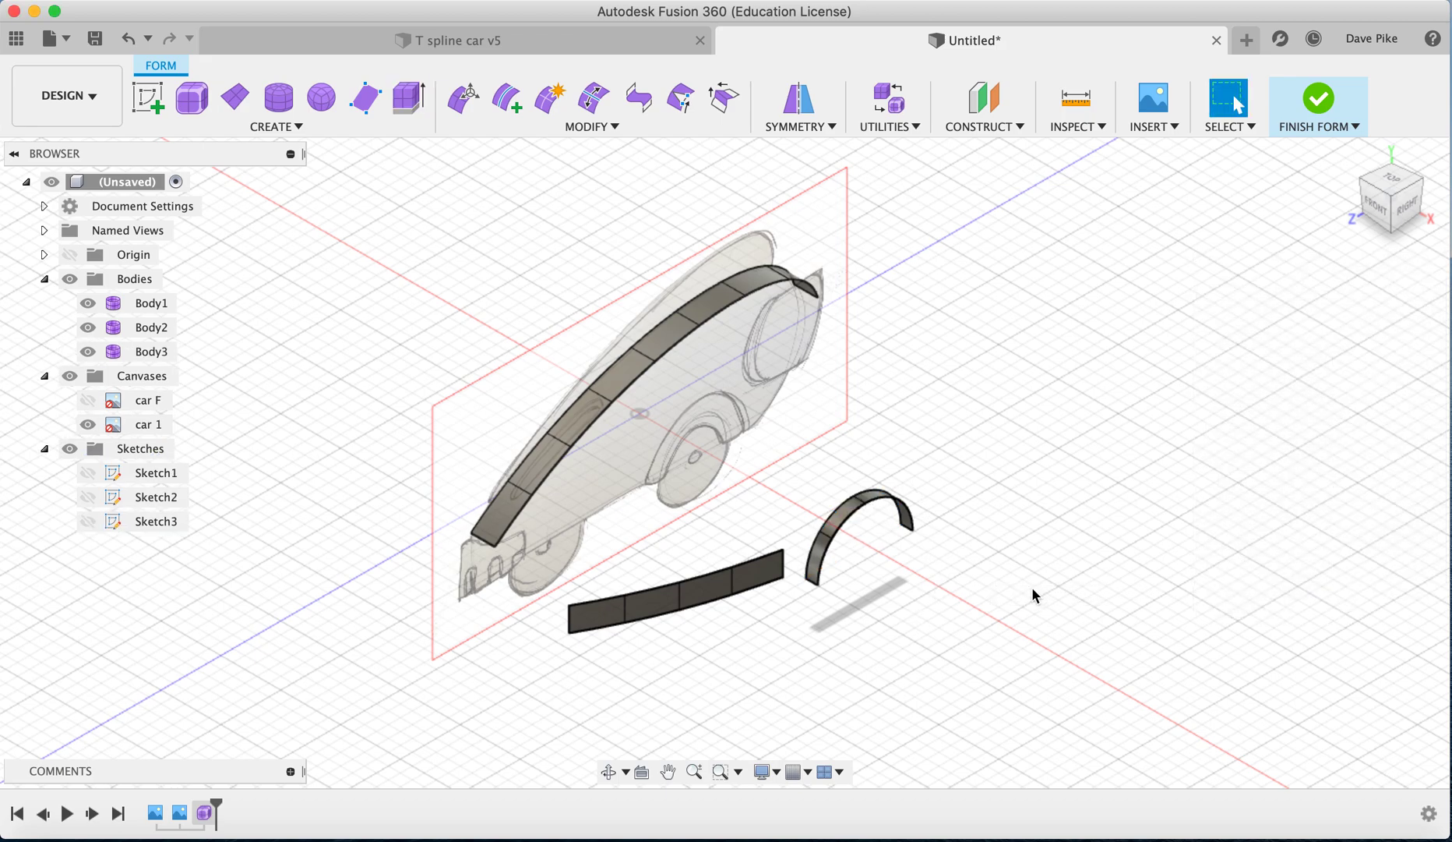